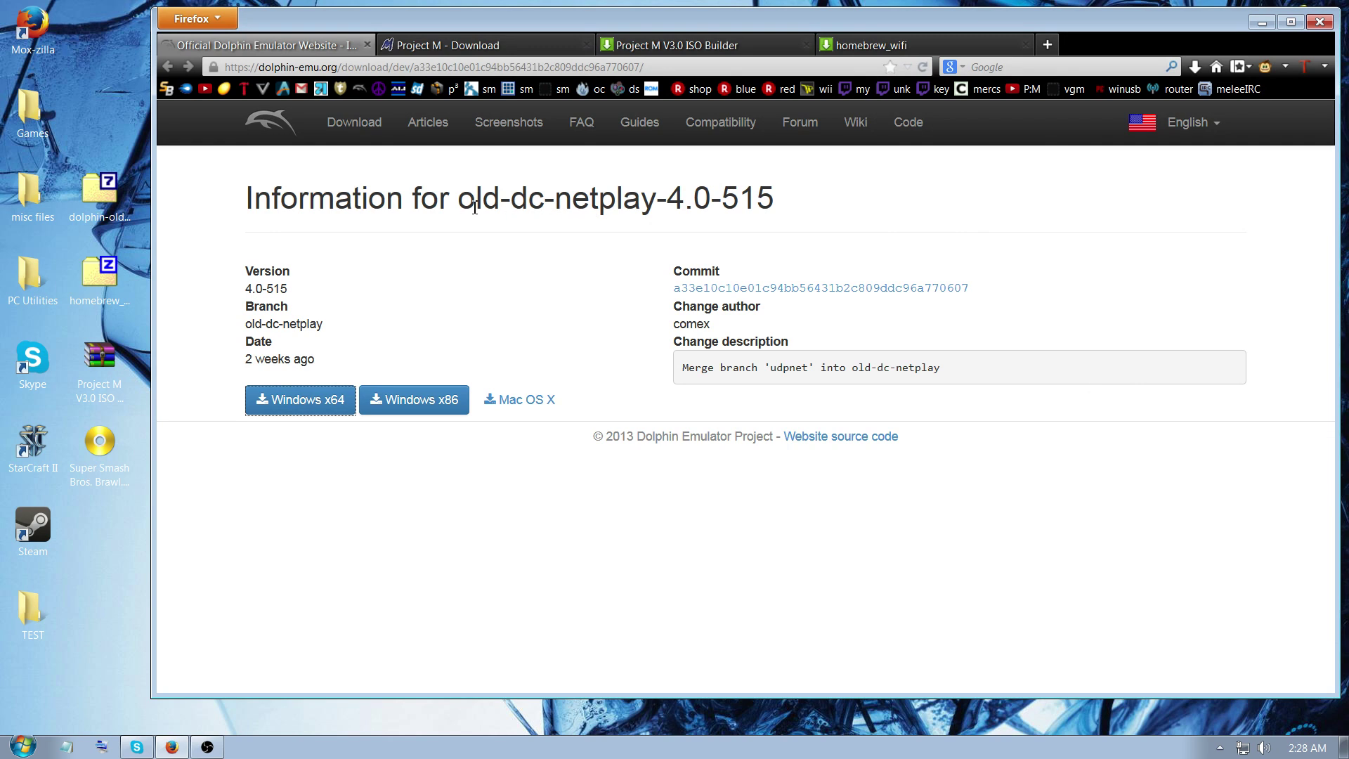
Step: Create a new folder on the desktop, keeping its default name
right_click(91, 118)
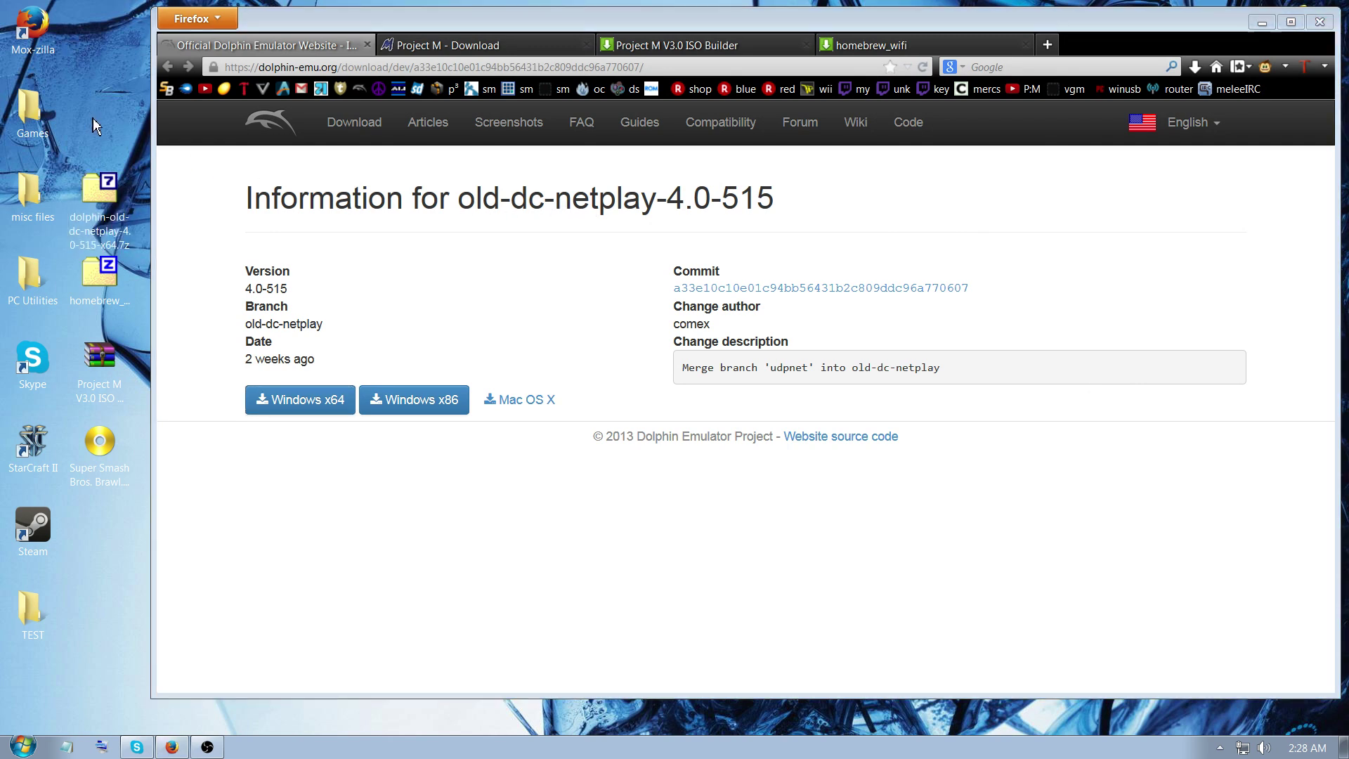
mouse_move(227, 290)
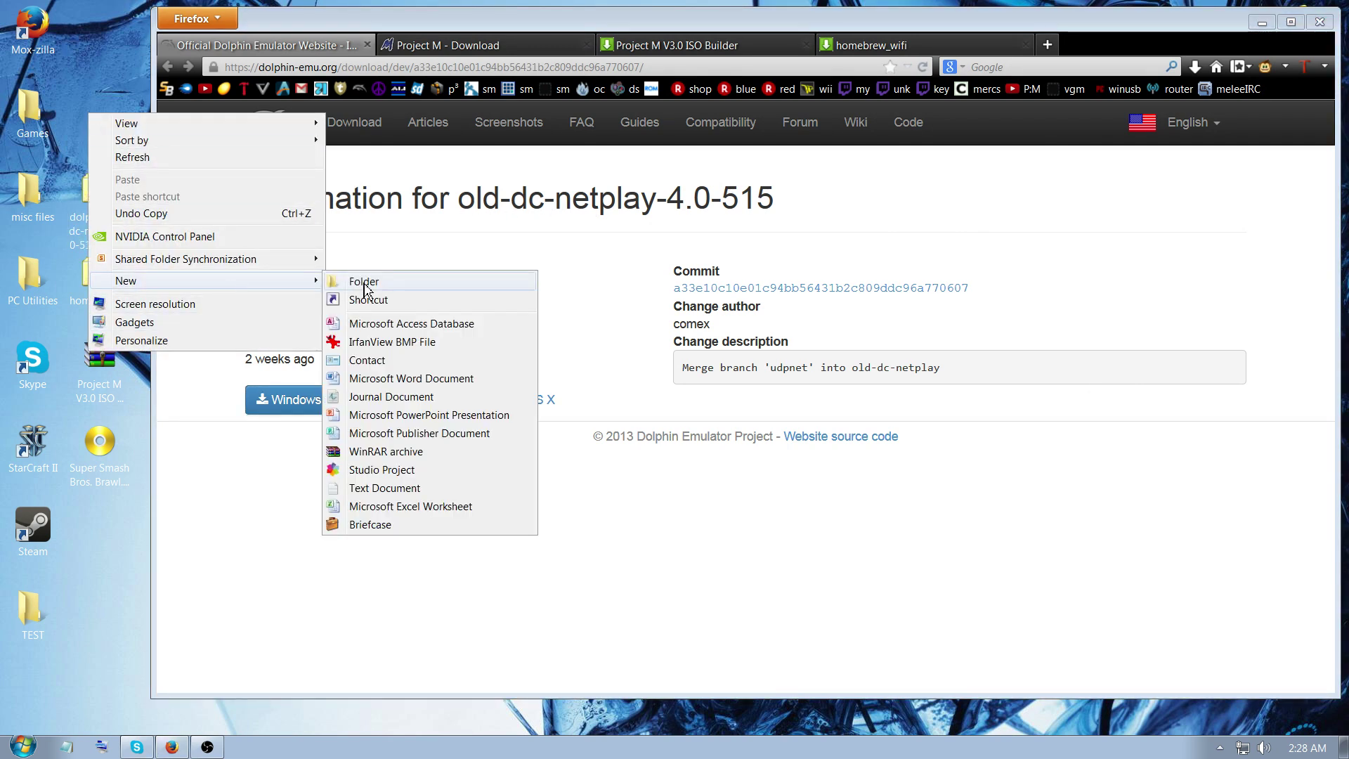
click(369, 281)
key(Return)
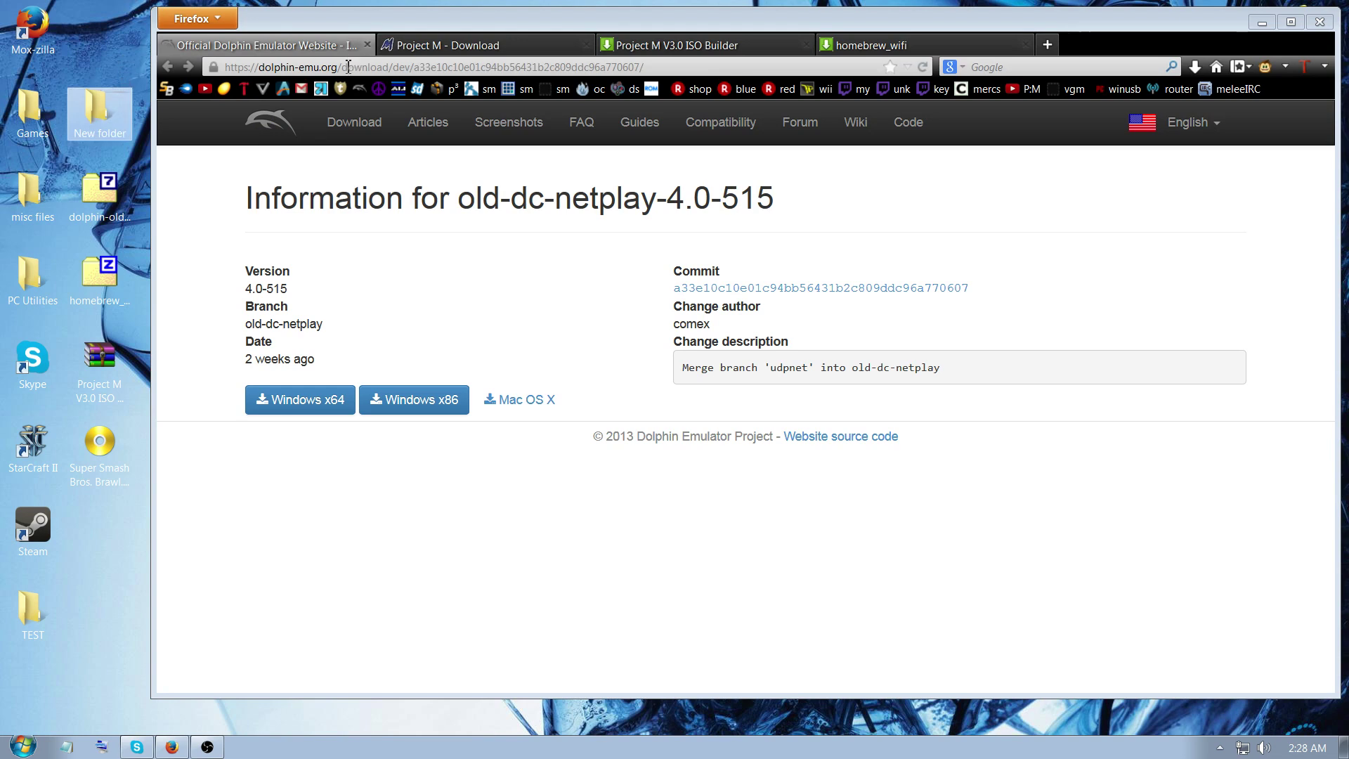
click(621, 281)
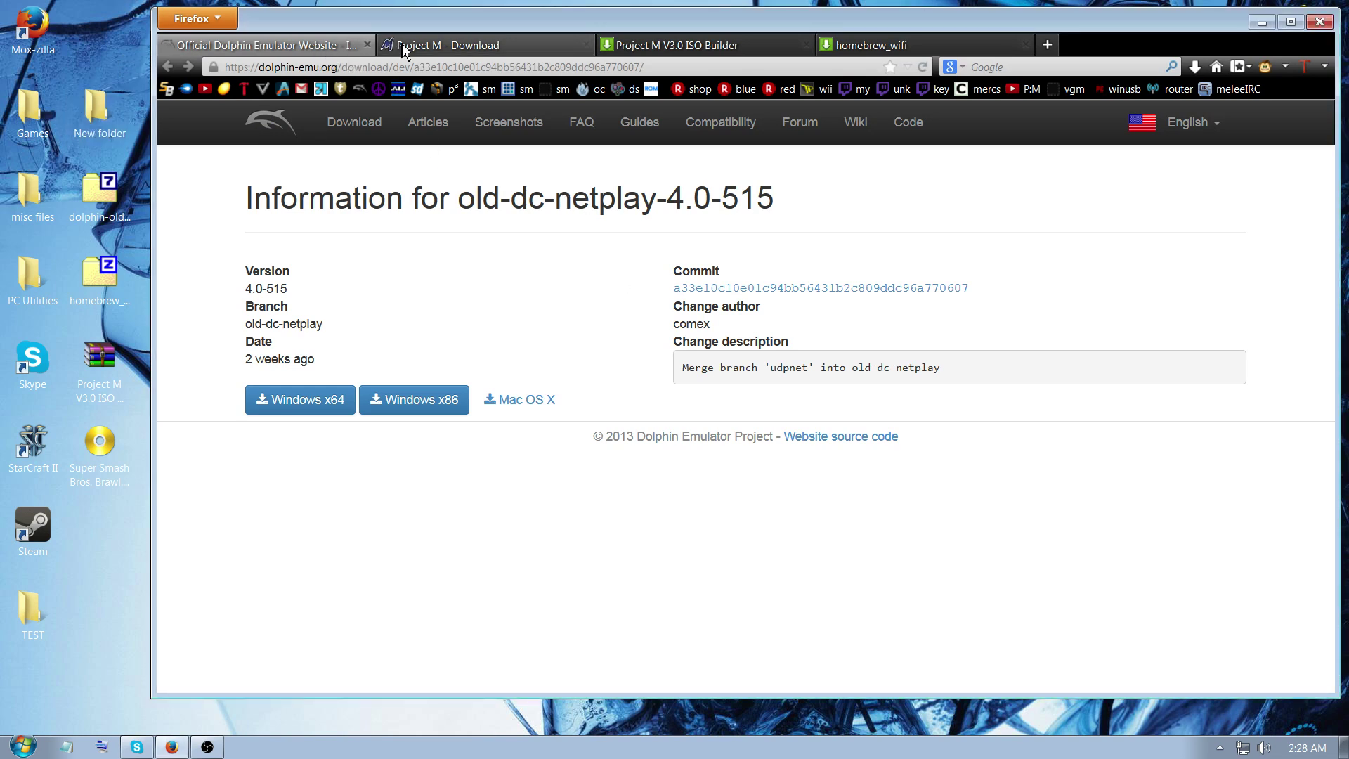
Step: Examine the downloaded archives and Brawl ISO on the desktop and the netplay build name in the Dolphin page heading
click(116, 198)
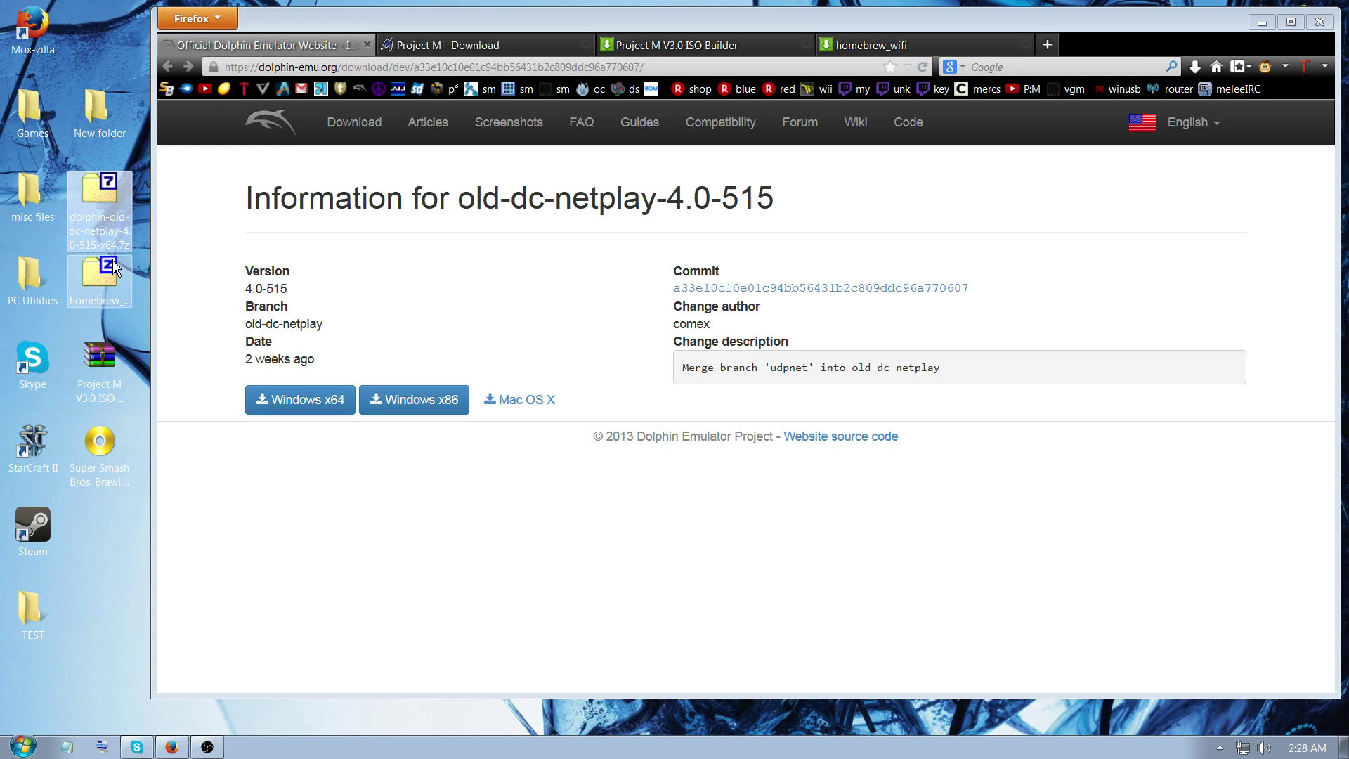
click(103, 387)
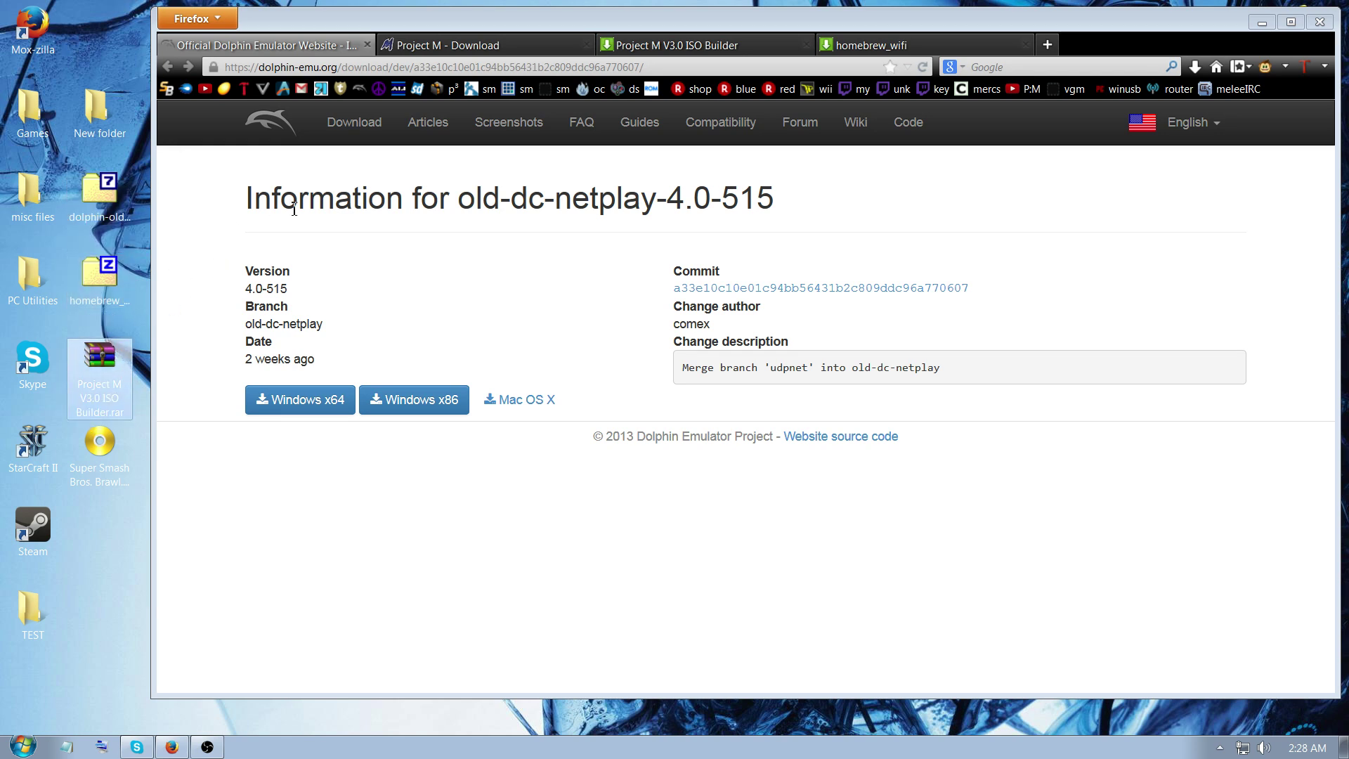
click(125, 458)
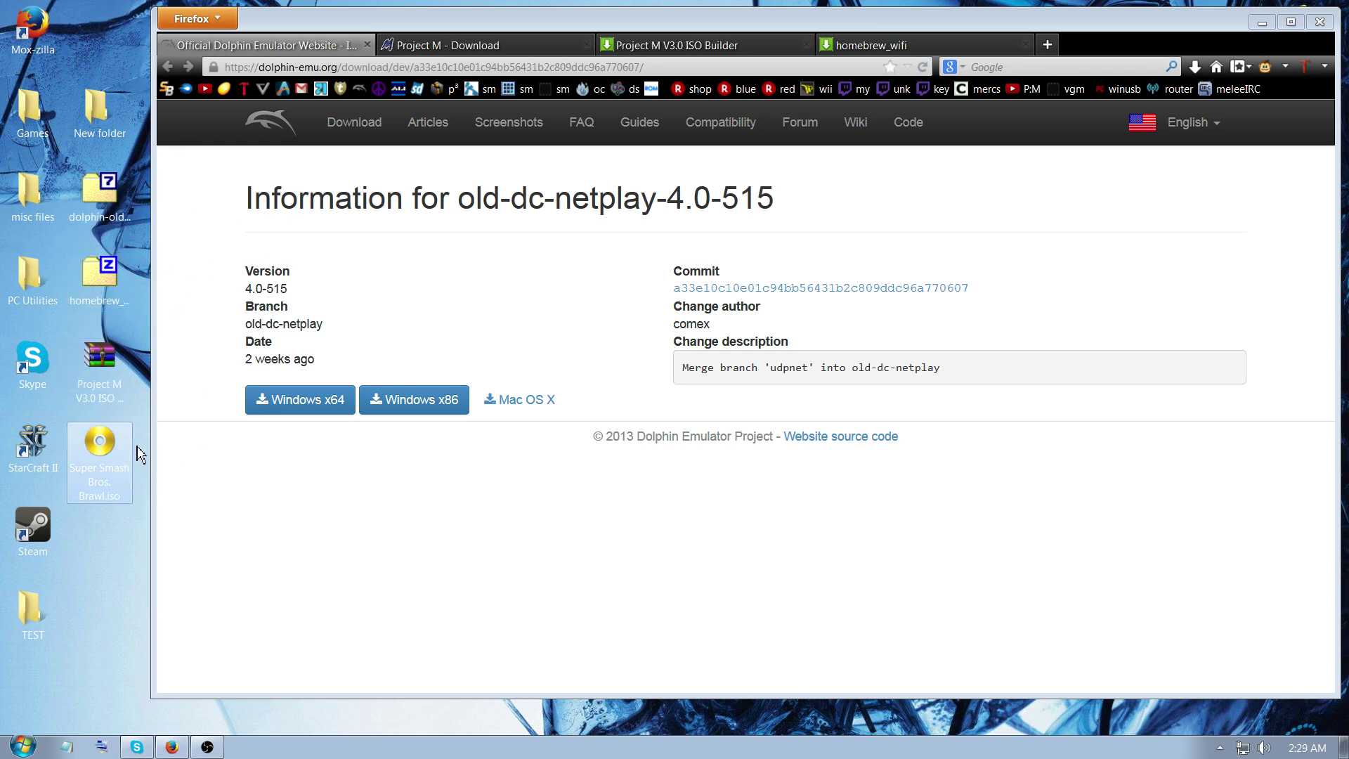
click(203, 257)
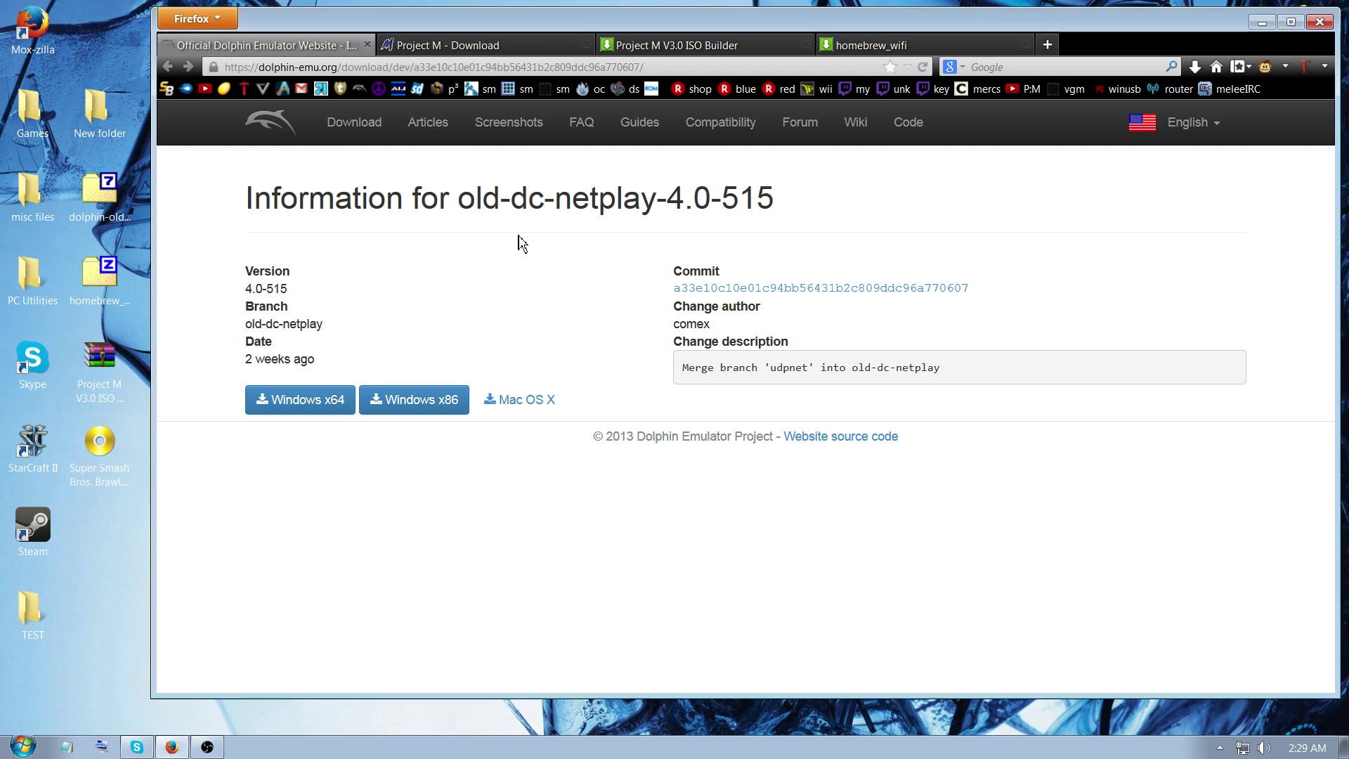
drag(564, 197, 774, 200)
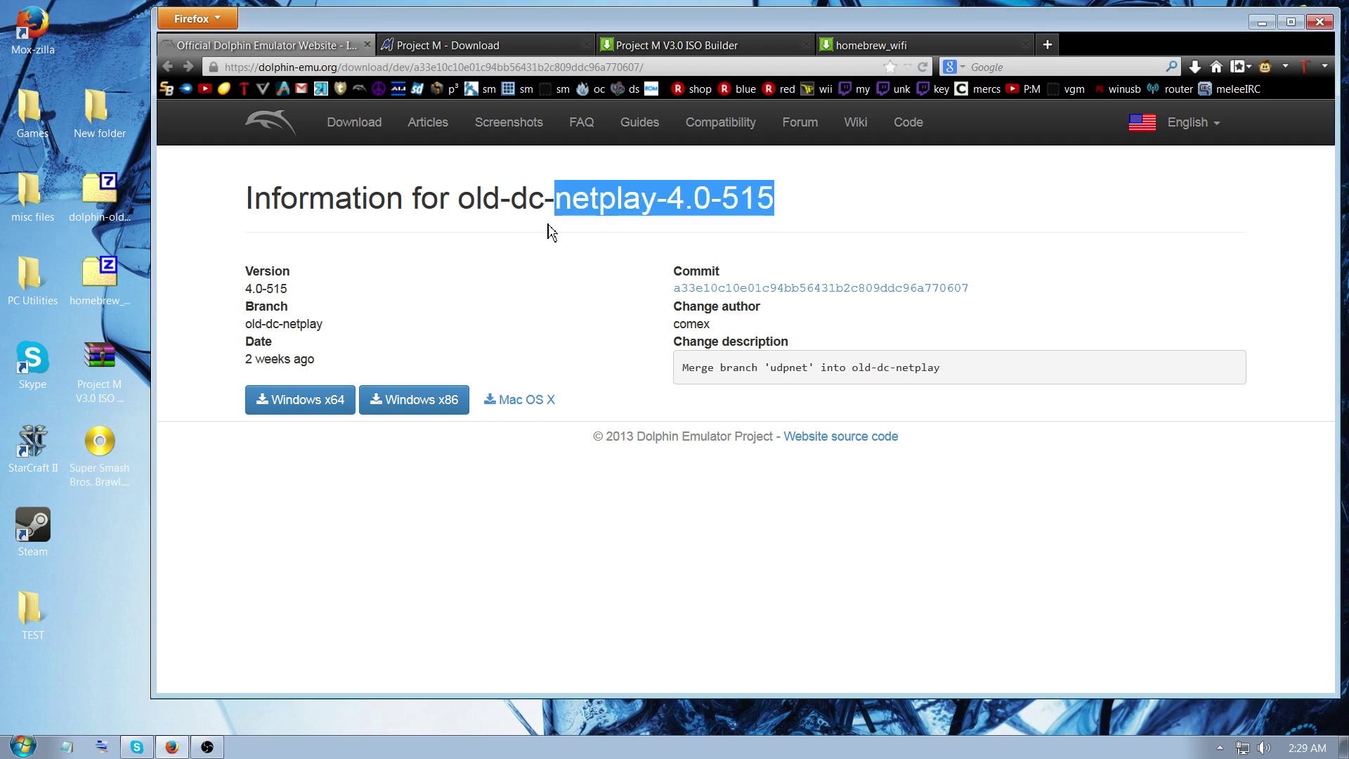
click(547, 232)
click(99, 214)
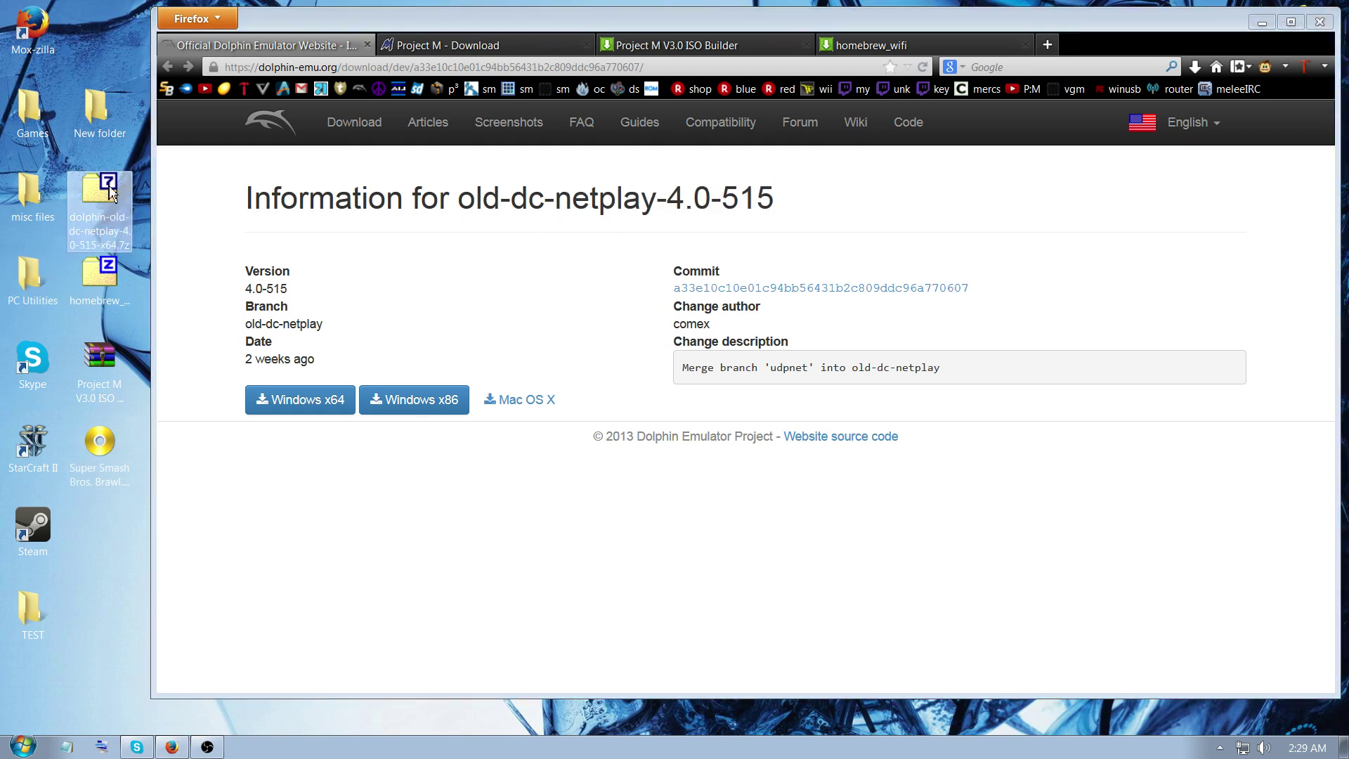
drag(557, 204, 808, 211)
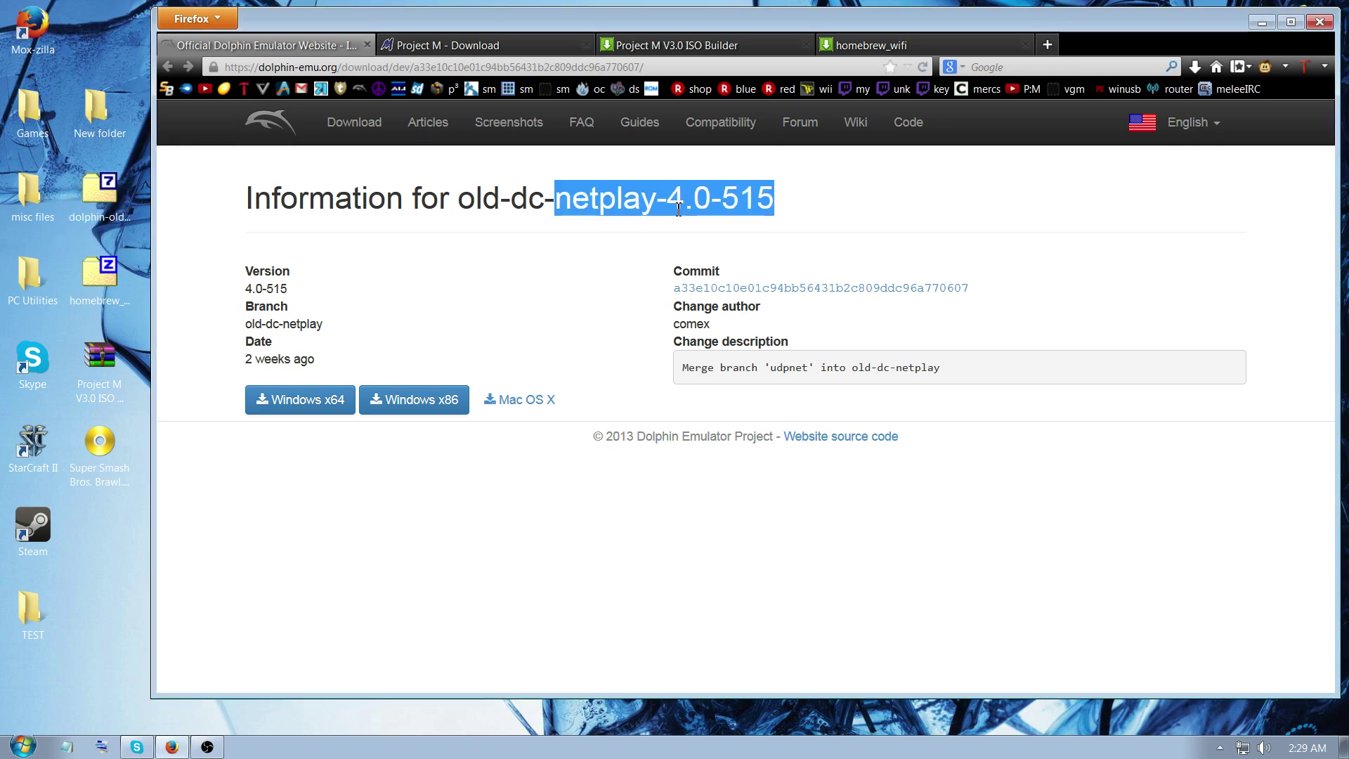
click(544, 209)
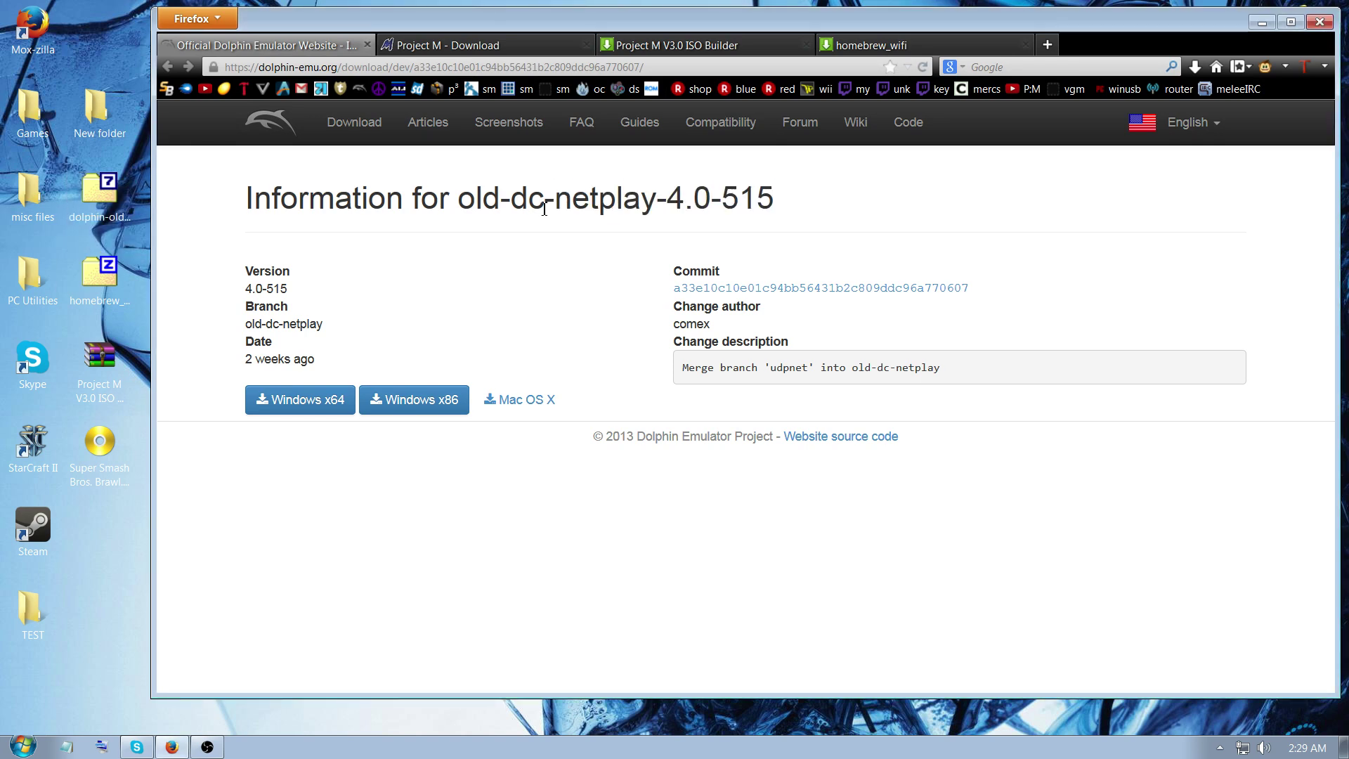
Step: Extract the Dolphin-x64 folder from the dolphin-old-dc-netplay-4.0-515-x64.7z archive to the desktop and close the archive
double_click(125, 196)
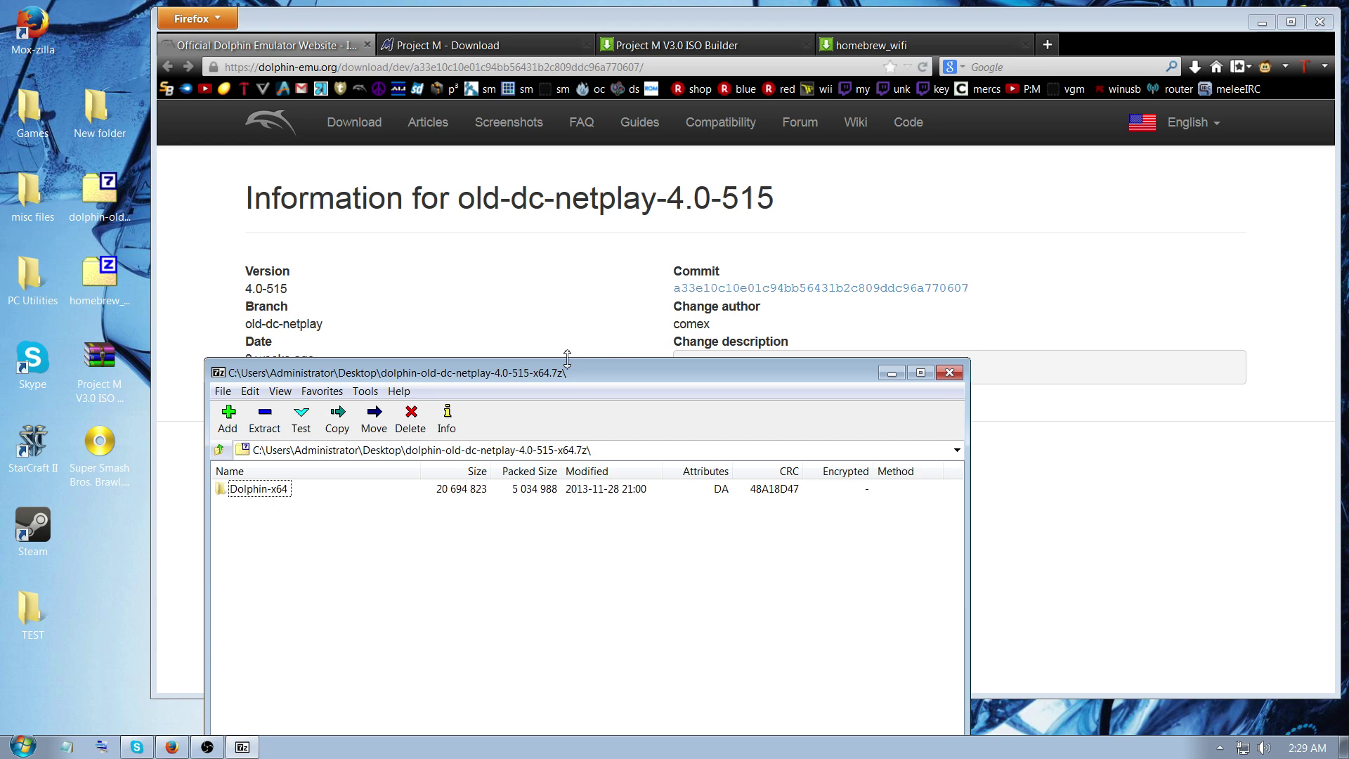
drag(569, 379, 726, 246)
drag(383, 355, 95, 545)
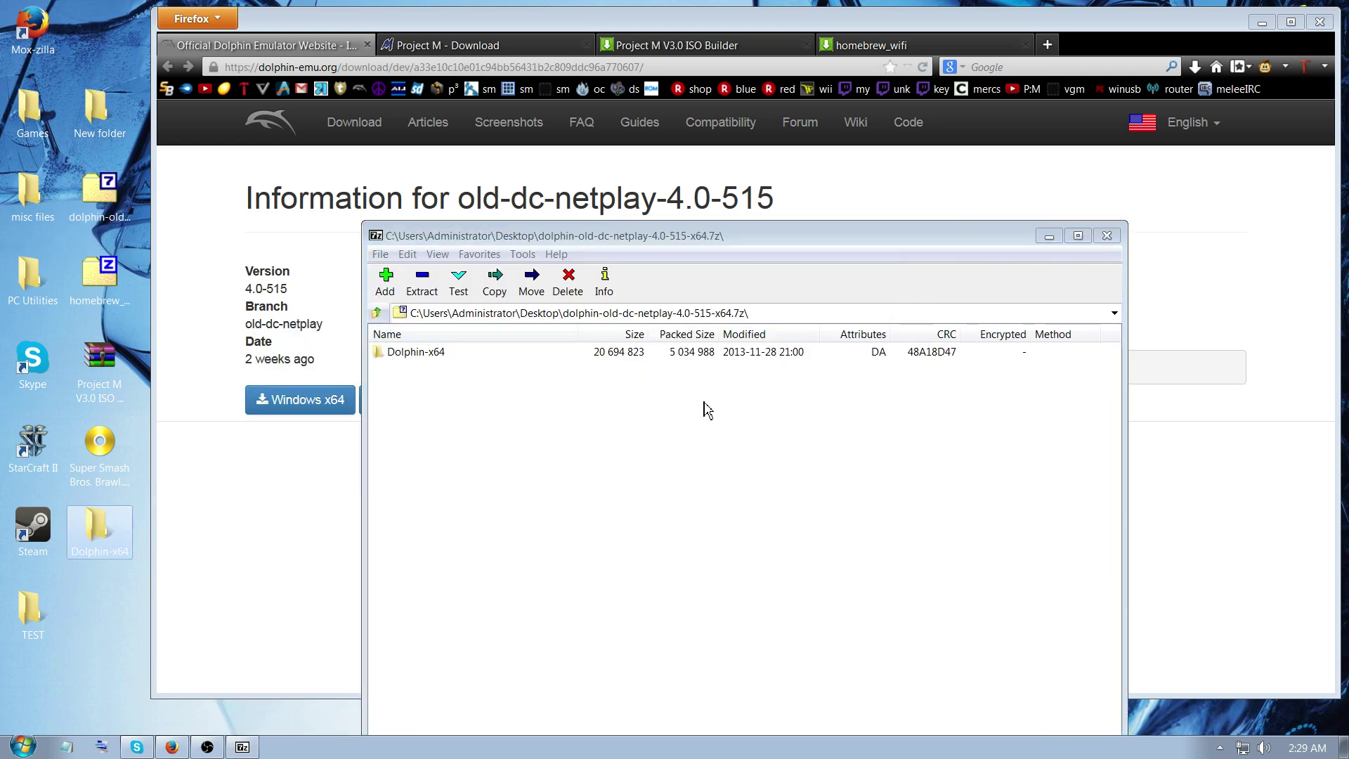
click(1106, 235)
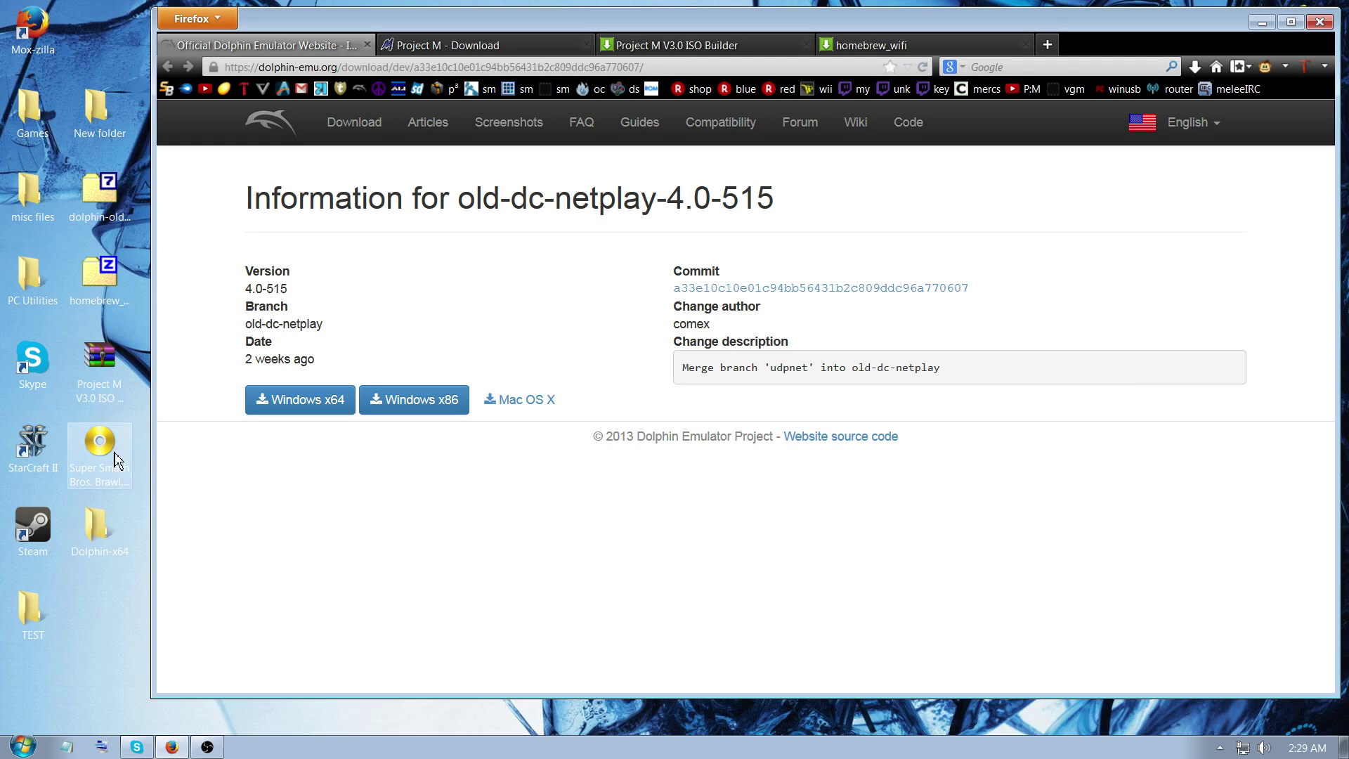
drag(100, 546, 105, 611)
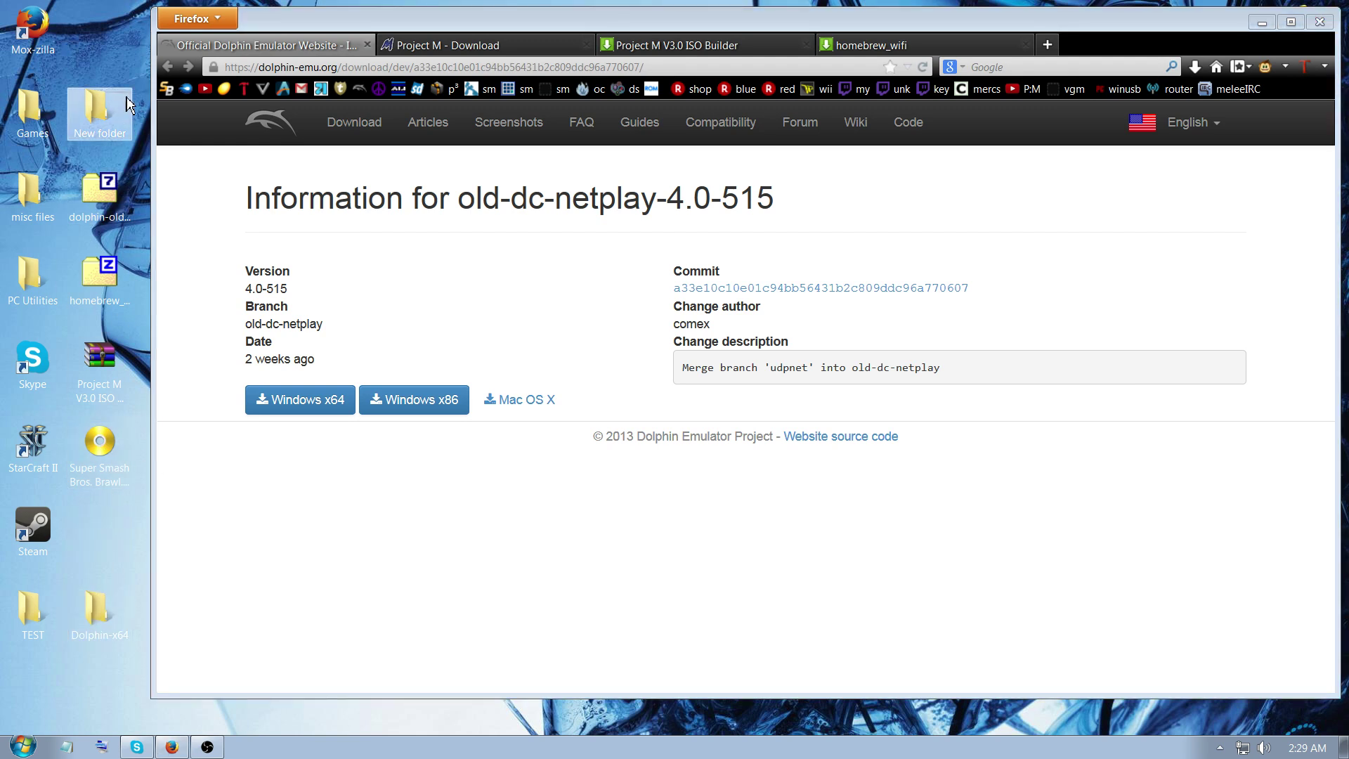
Step: Permanently delete the Dolphin netplay archive and place the Dolphin-x64 folder directly below the Brawl ISO on the desktop
click(99, 193)
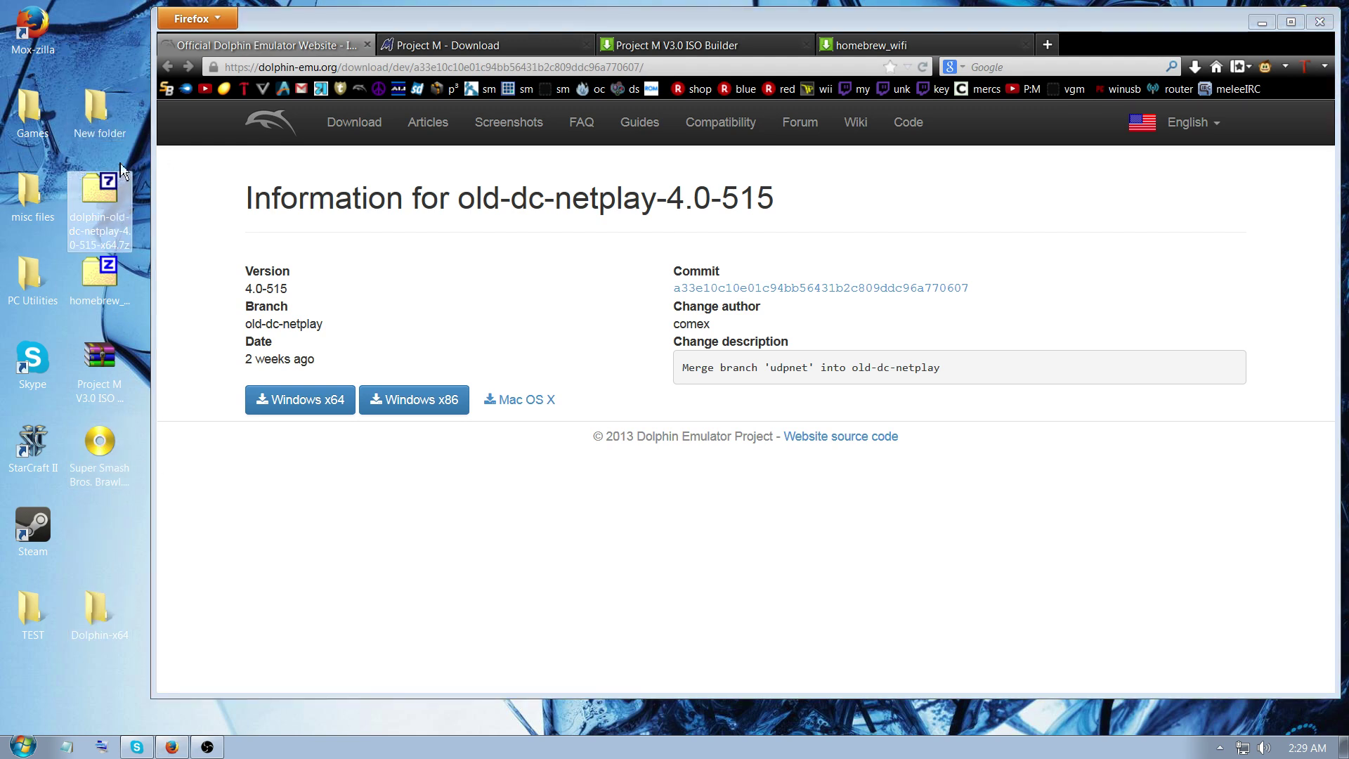
key(shift+Delete)
key(Return)
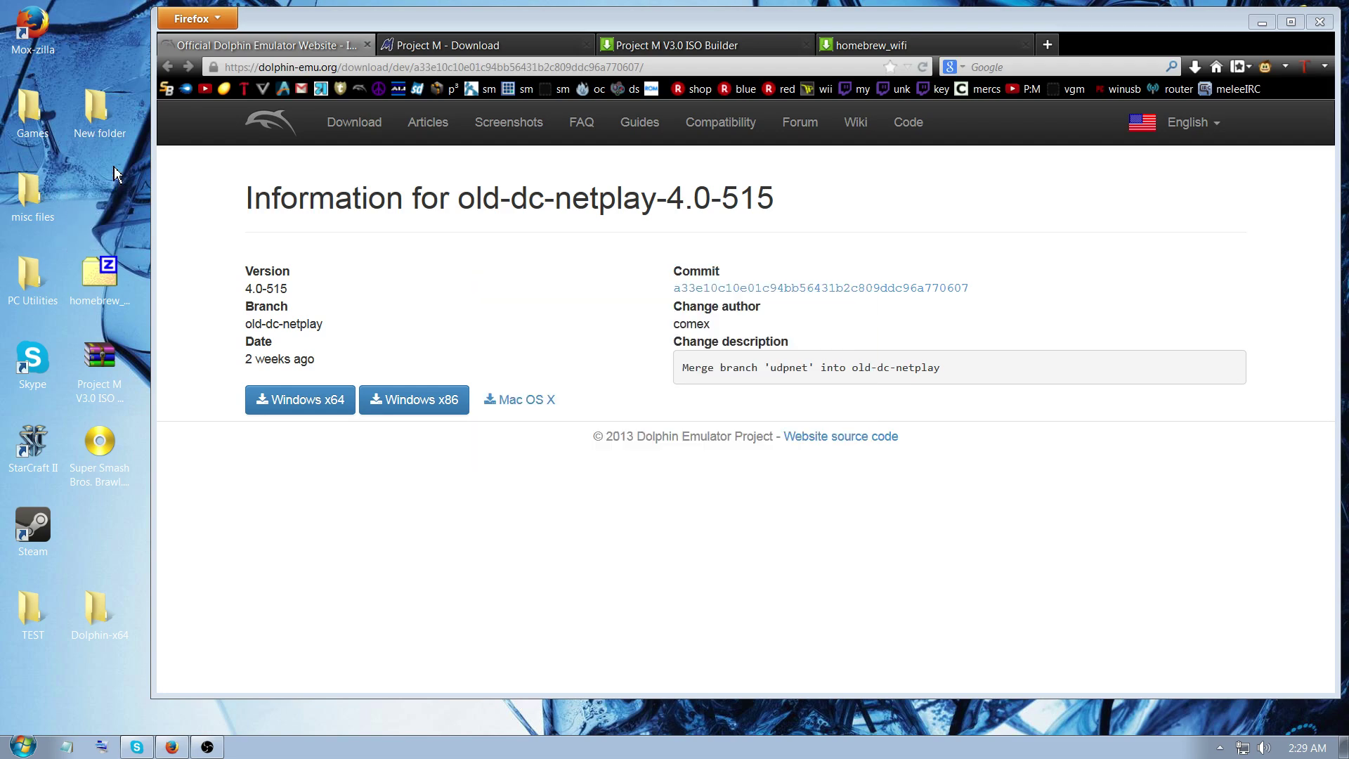
drag(100, 610, 99, 548)
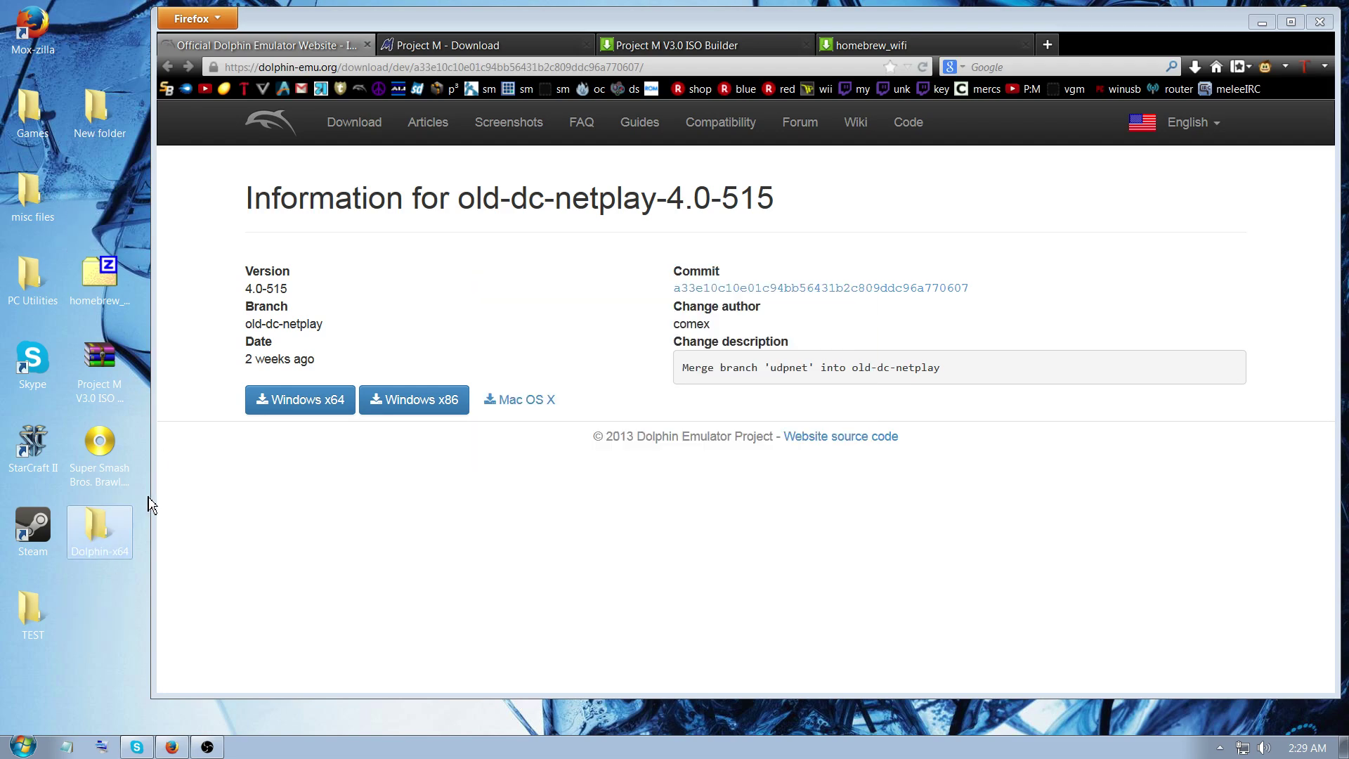
Step: Find the Homebrew Option ZIP (WiFi-Safe) entry on the Project M download page and highlight its row
click(492, 47)
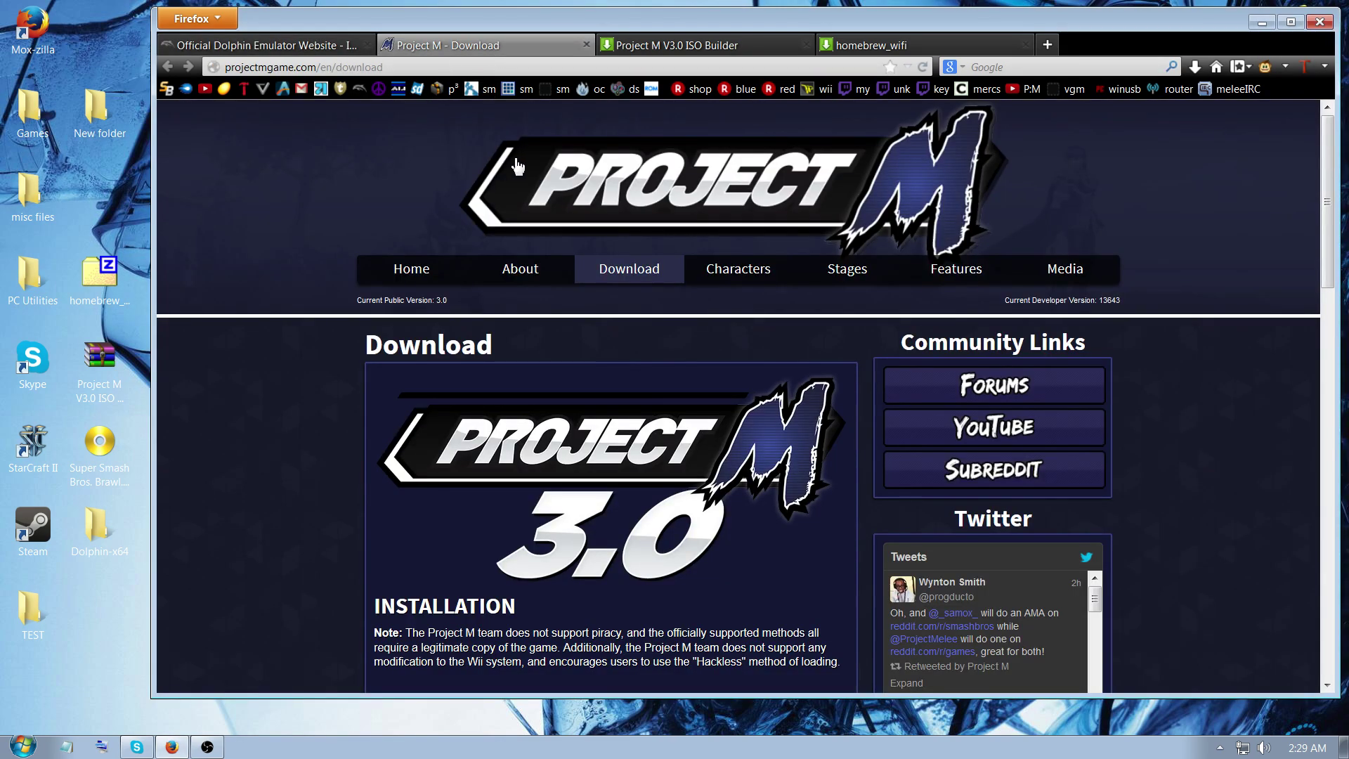
scroll(1309, 286, down, 7)
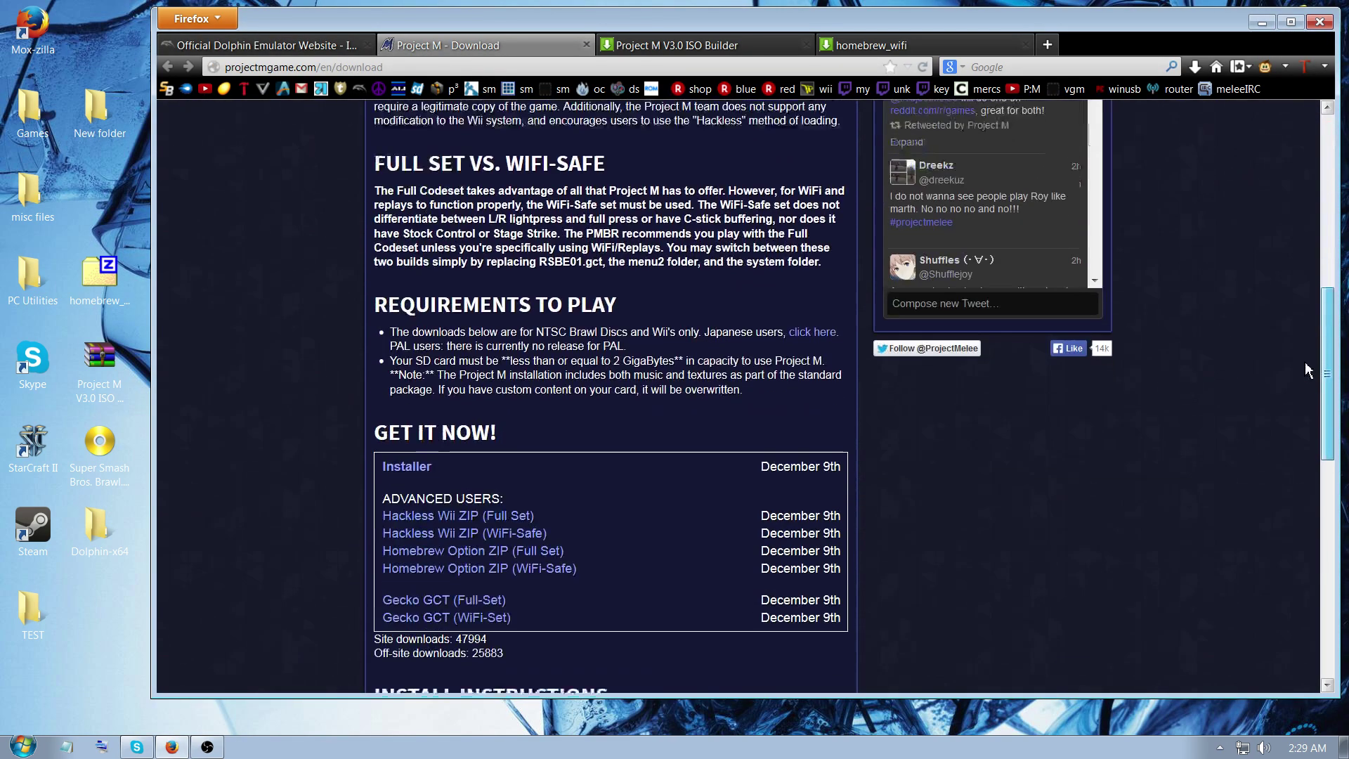
scroll(1308, 371, down, 2)
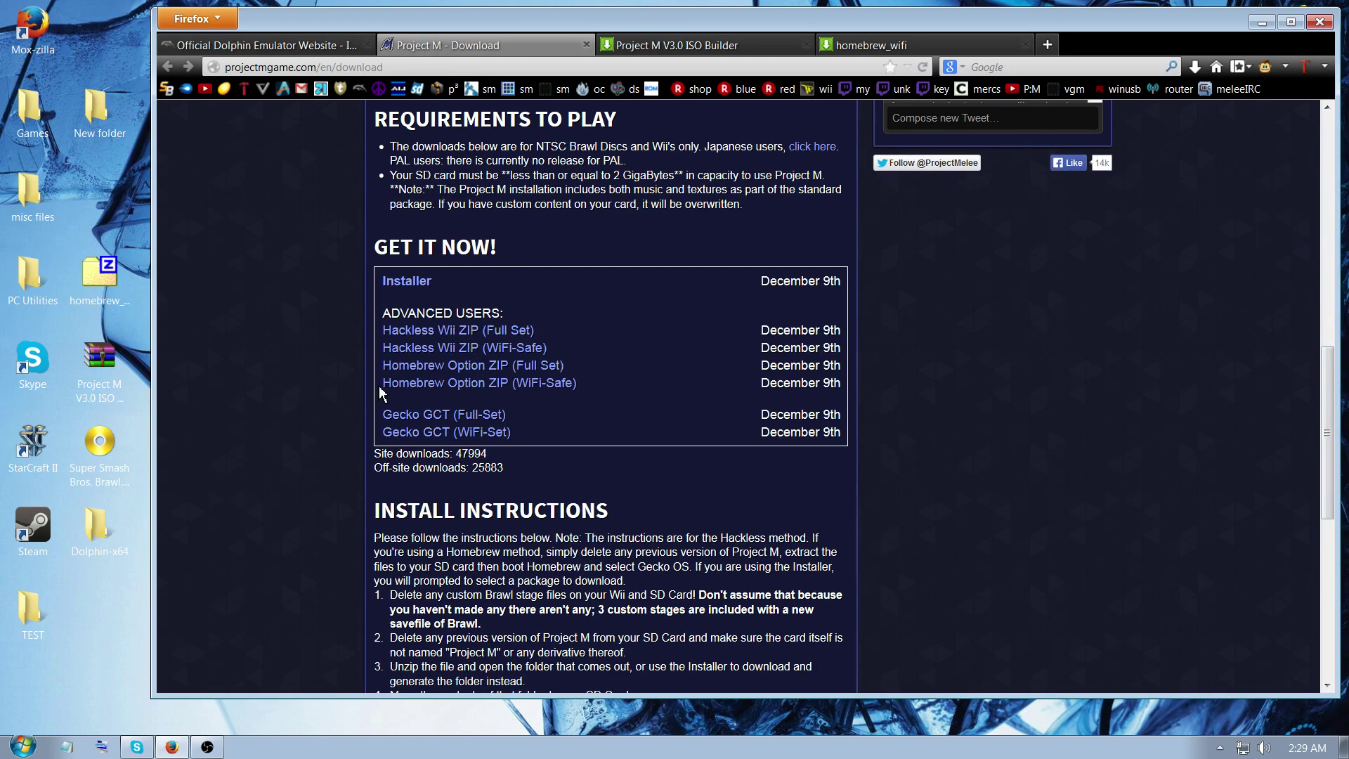
drag(379, 392, 848, 399)
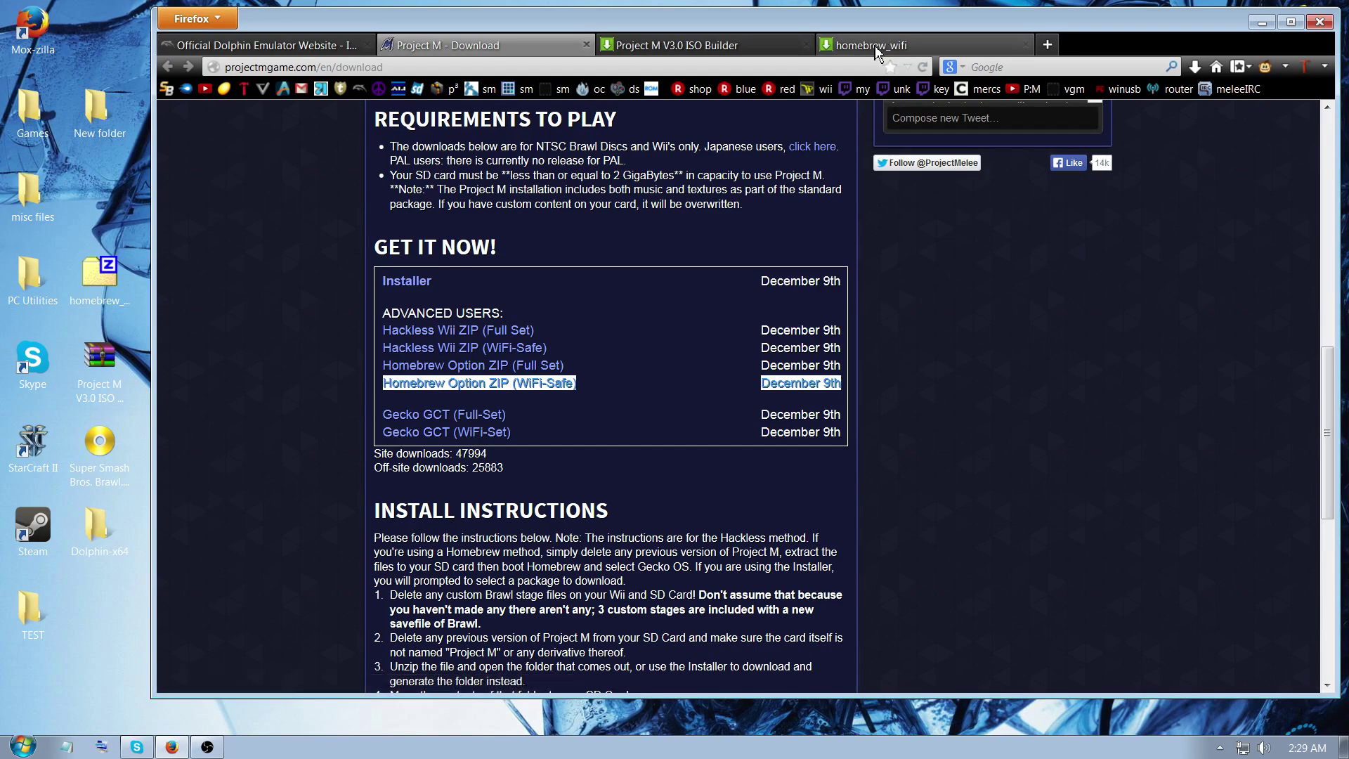
Step: Reorder the open pages so homebrew_wifi comes directly after the Project M download page, and display homebrew_wifi
drag(876, 53, 688, 46)
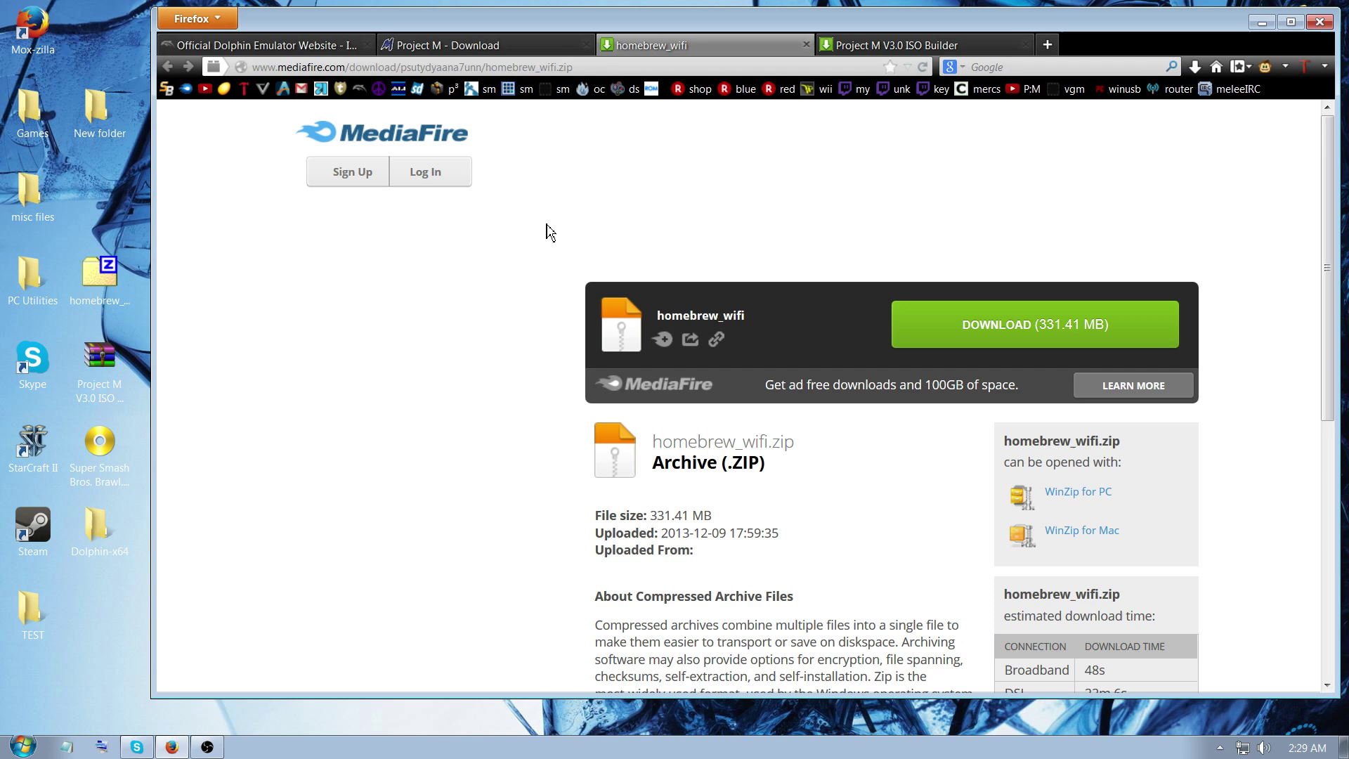
click(496, 48)
key(ctrl+Tab)
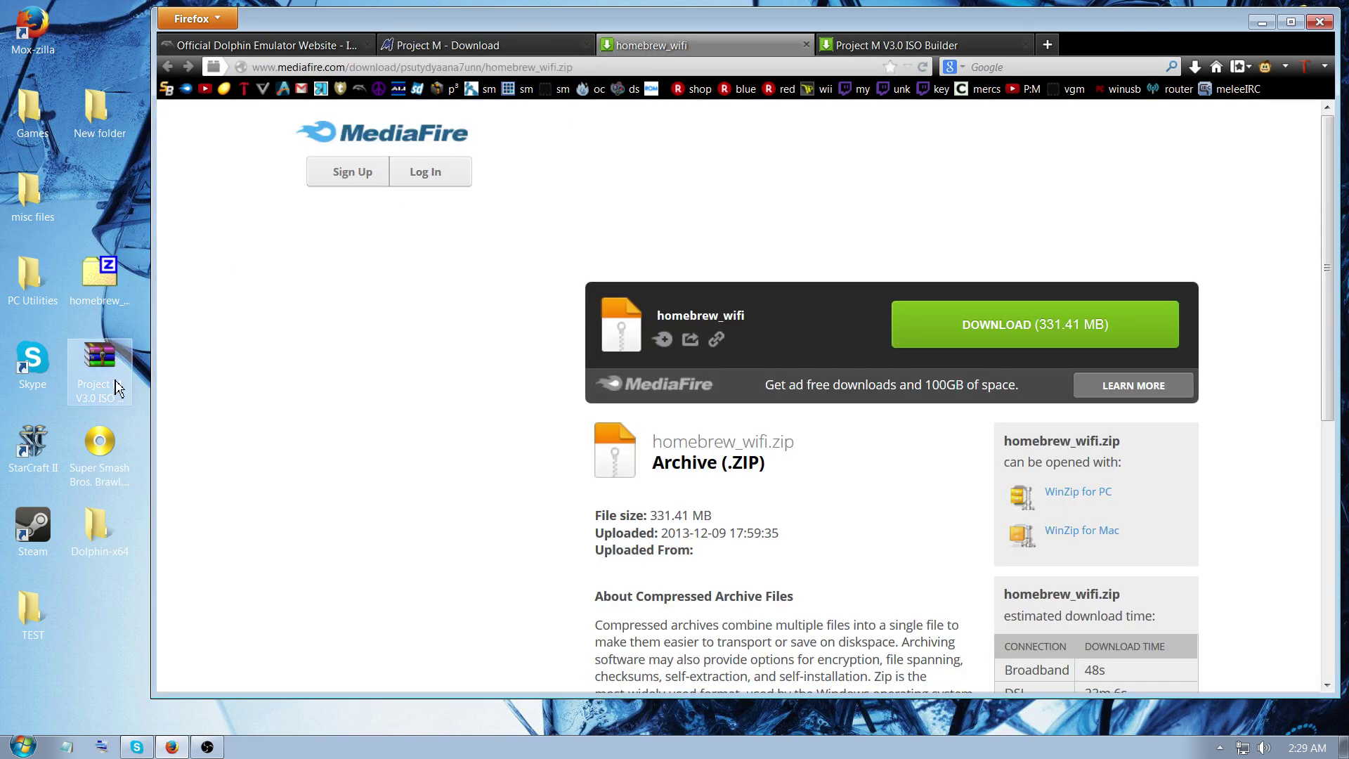
Step: View the Project M V3.0 ISO Builder download page and the Brawl ISO on the desktop, closing the pop-up window
click(873, 49)
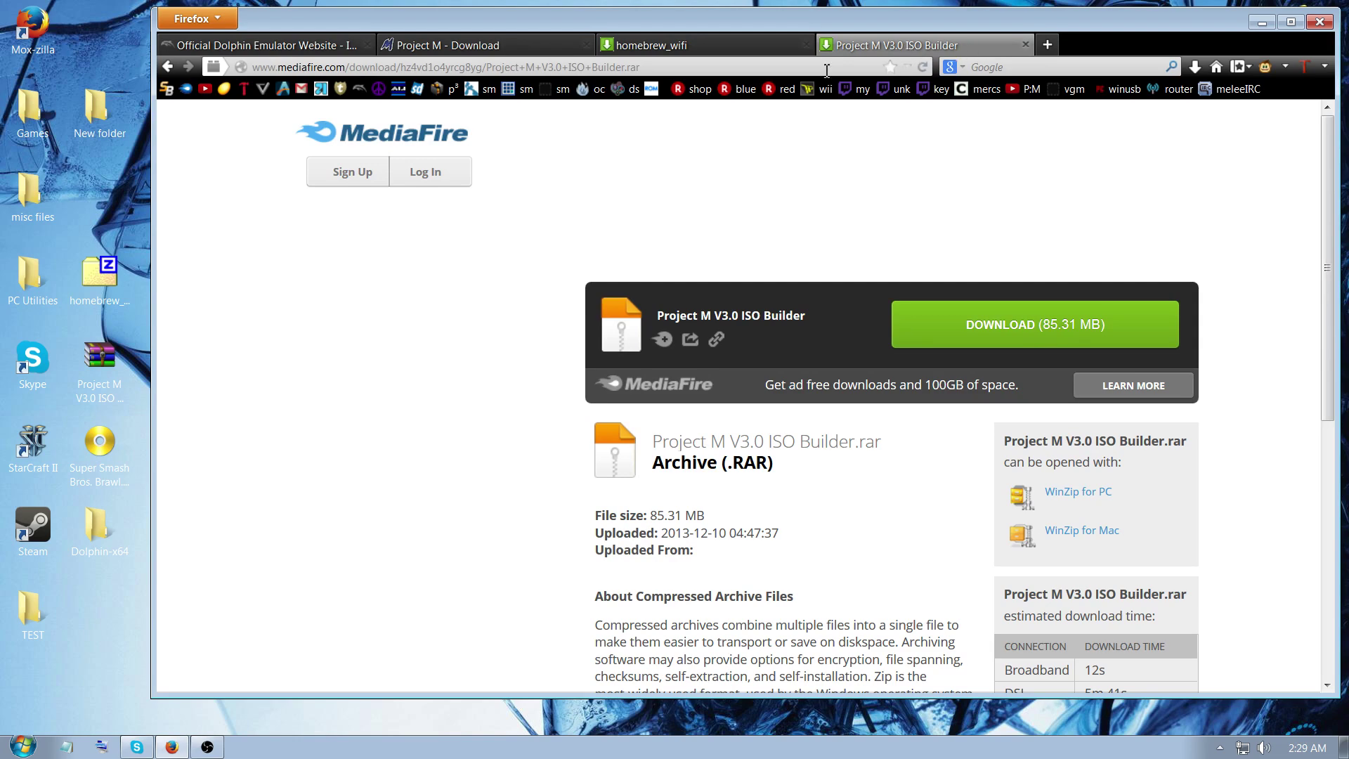
click(99, 443)
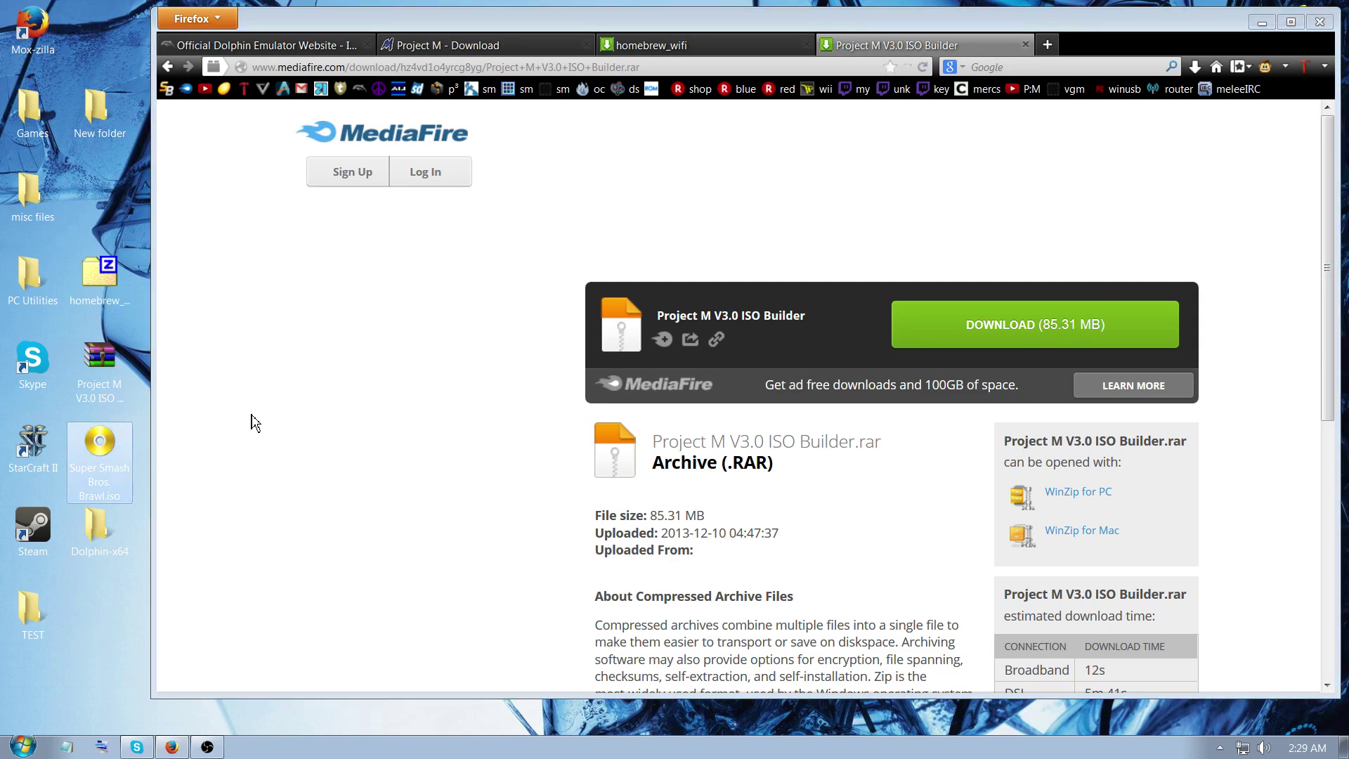
click(293, 401)
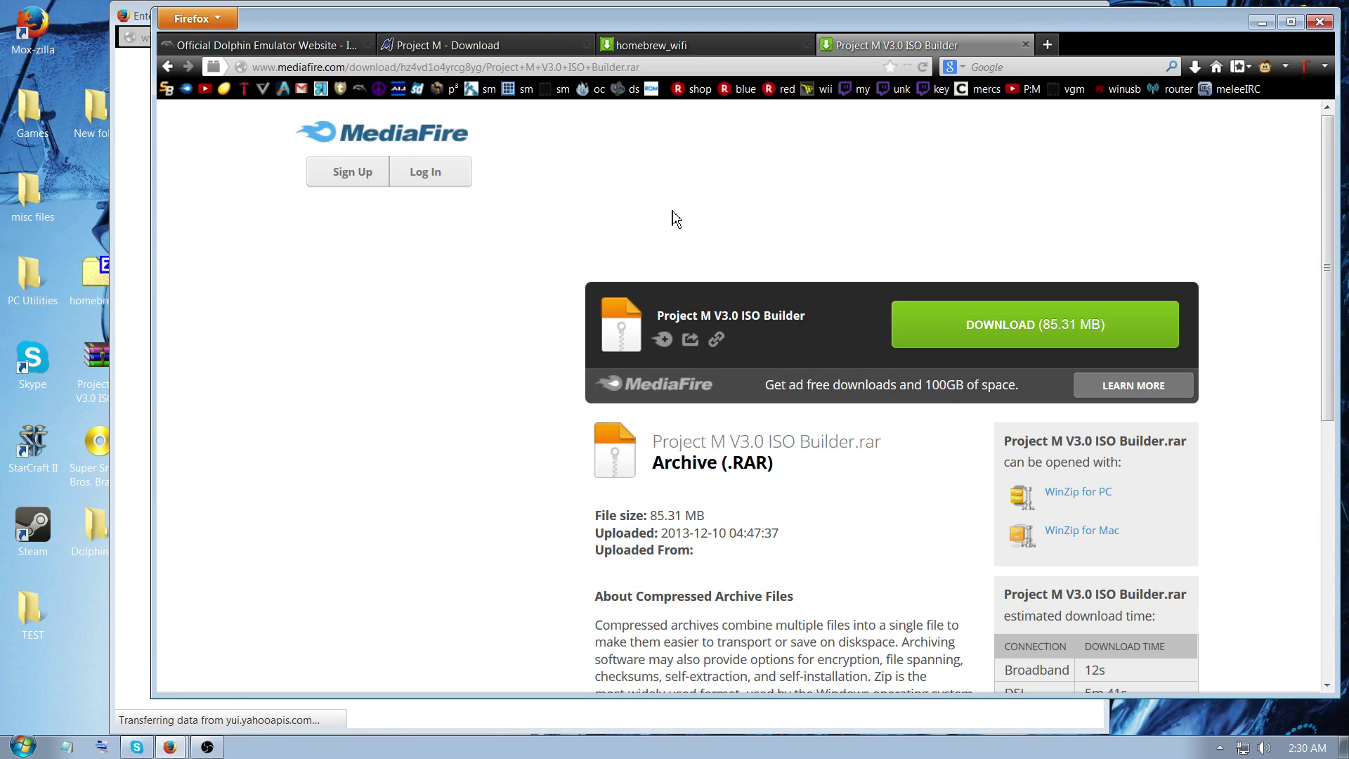
click(1094, 7)
click(1089, 10)
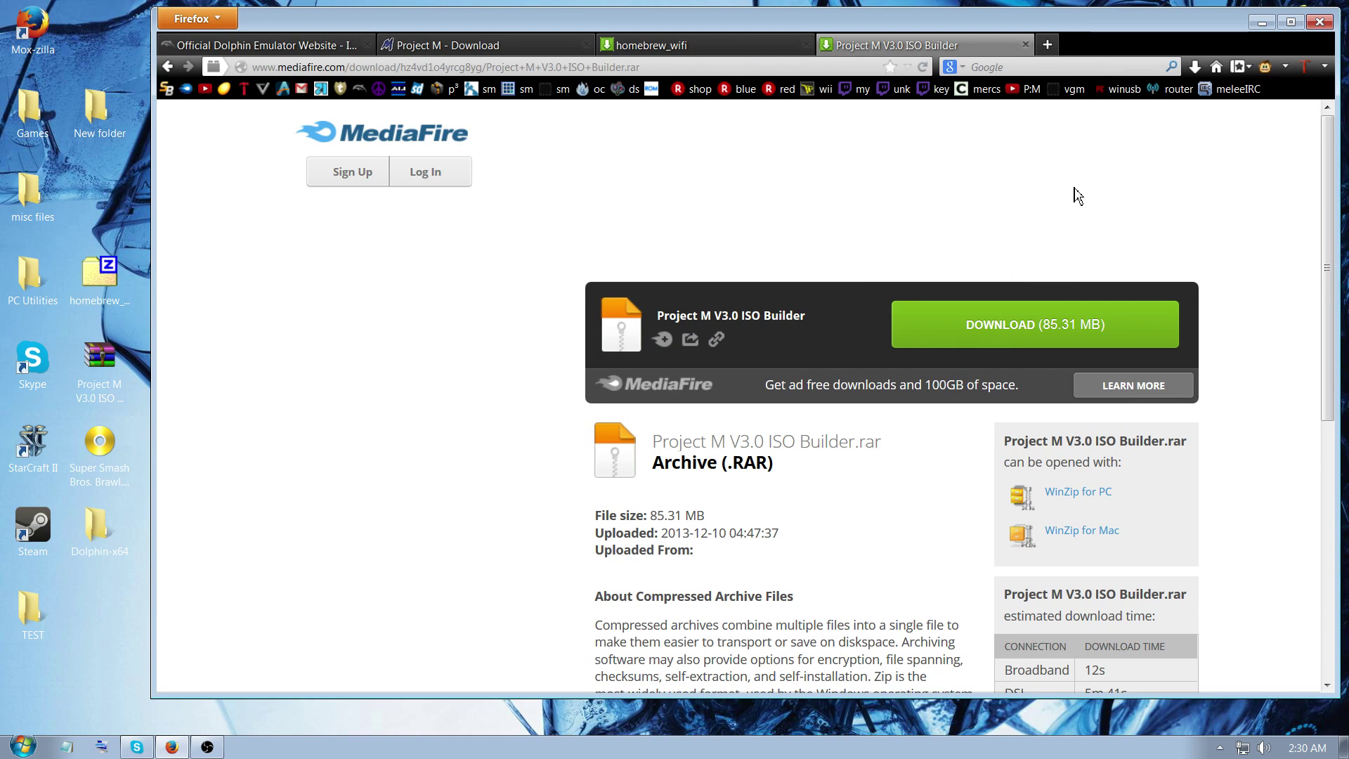
Step: Review the Dolphin netplay, Project M and homebrew_wifi download pages, including the Full Set vs. WiFi-Safe notes
click(699, 46)
click(494, 50)
click(304, 46)
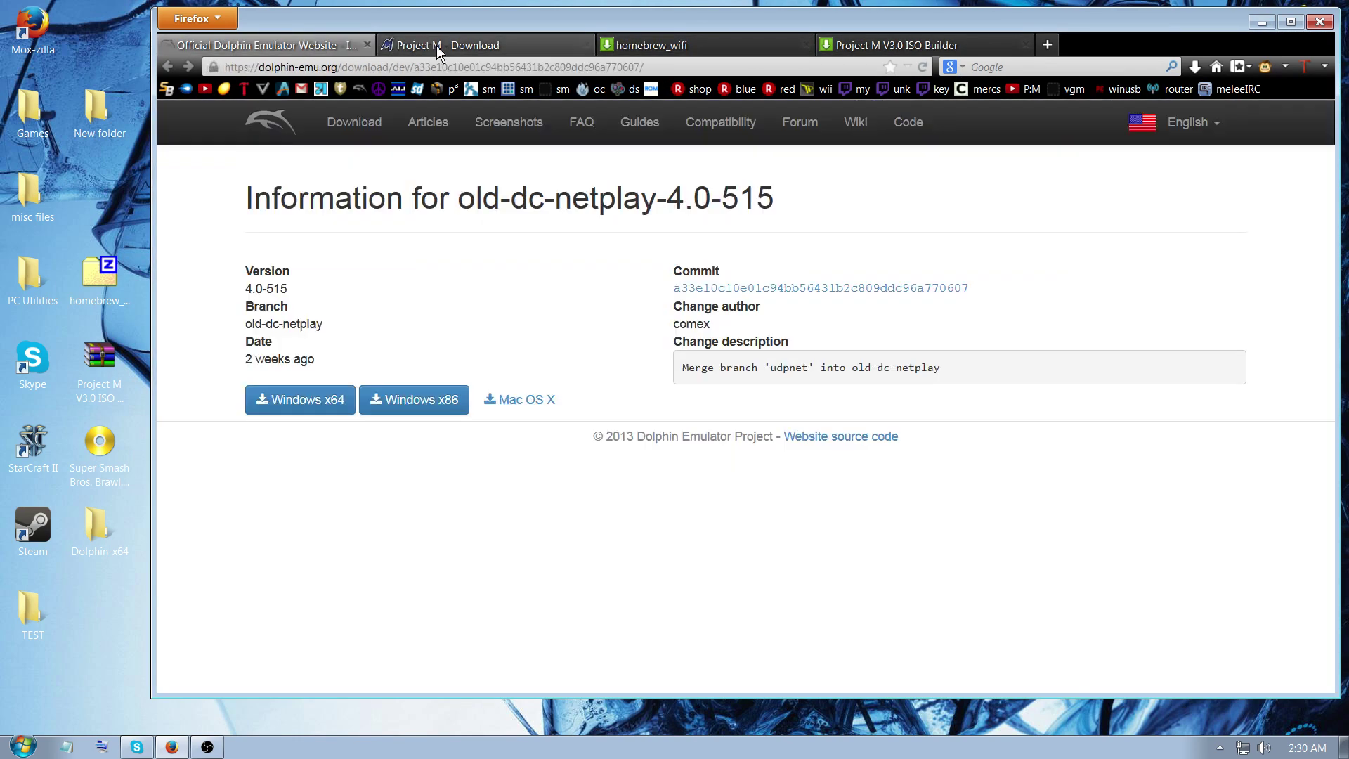
click(639, 47)
click(513, 49)
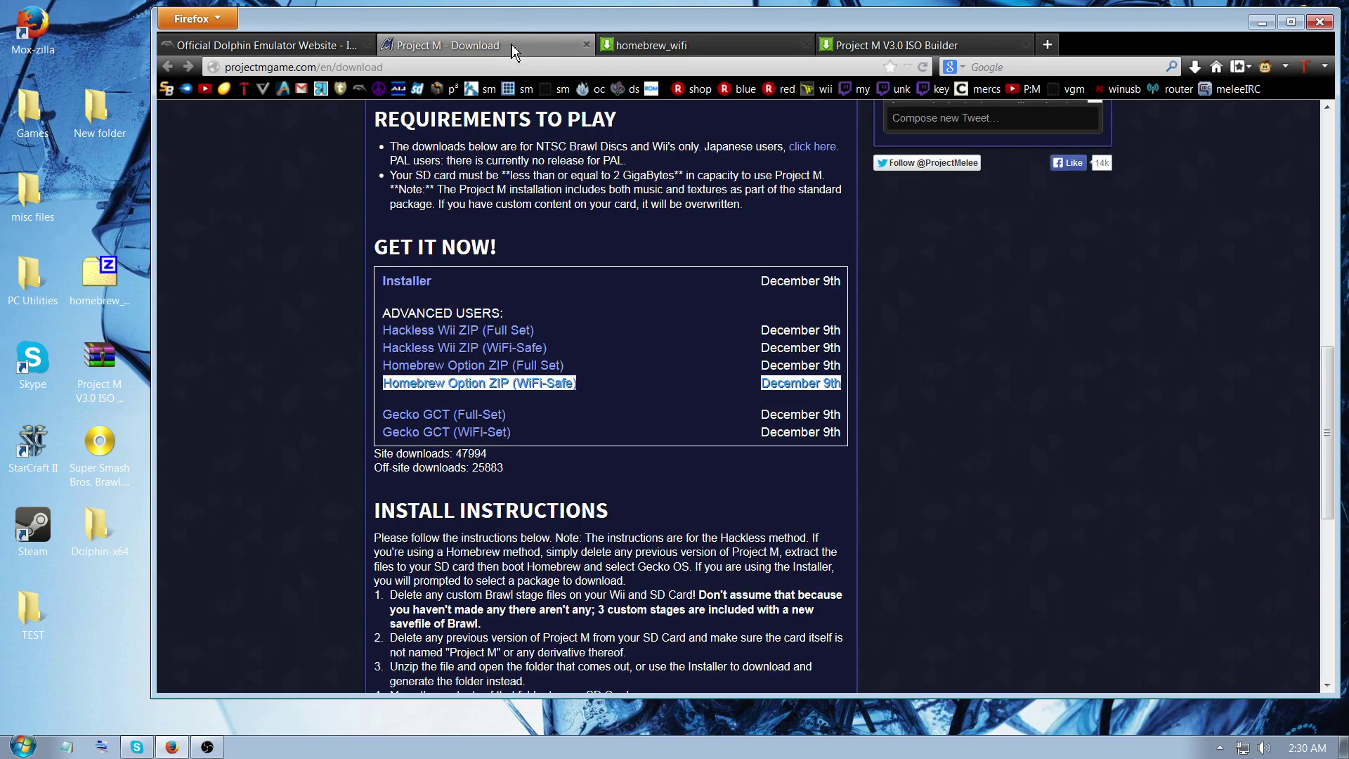
click(727, 53)
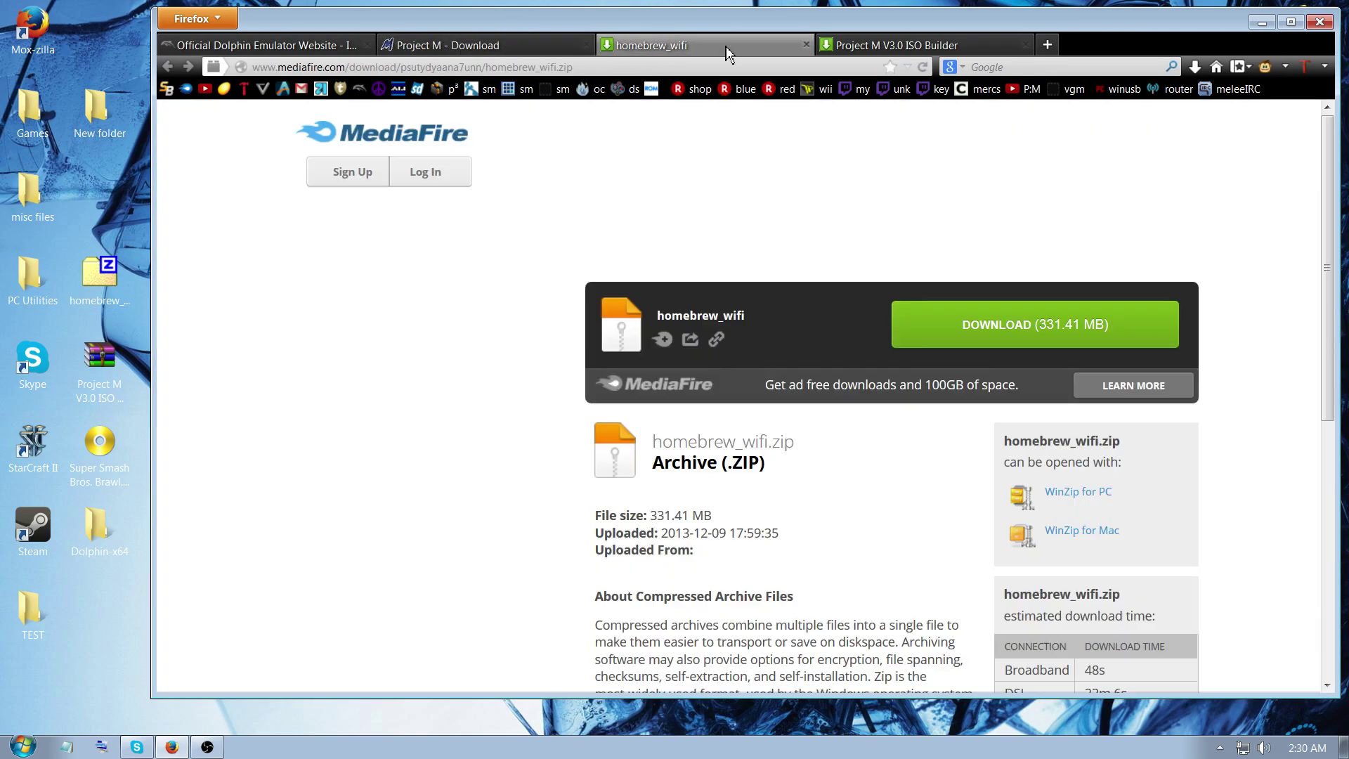
click(482, 51)
scroll(747, 390, up, 10)
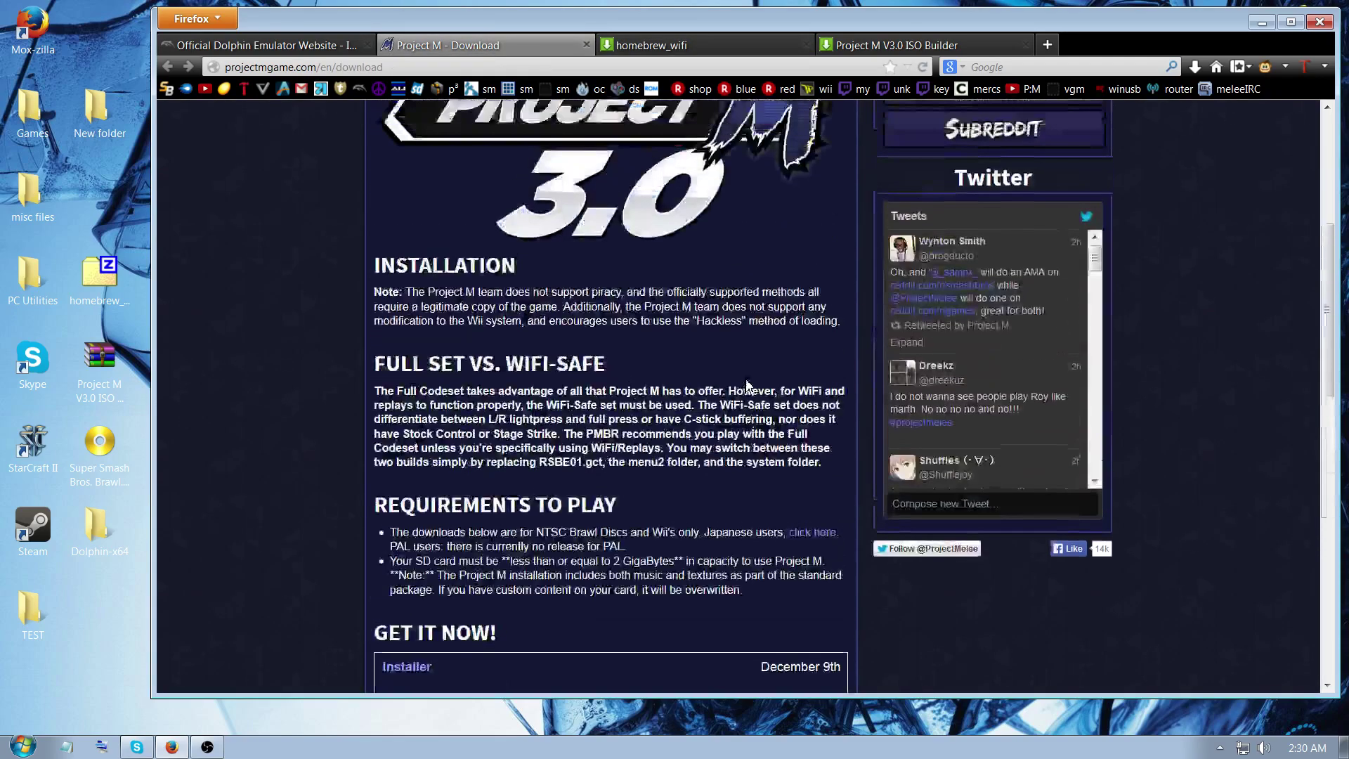
scroll(686, 367, down, 8)
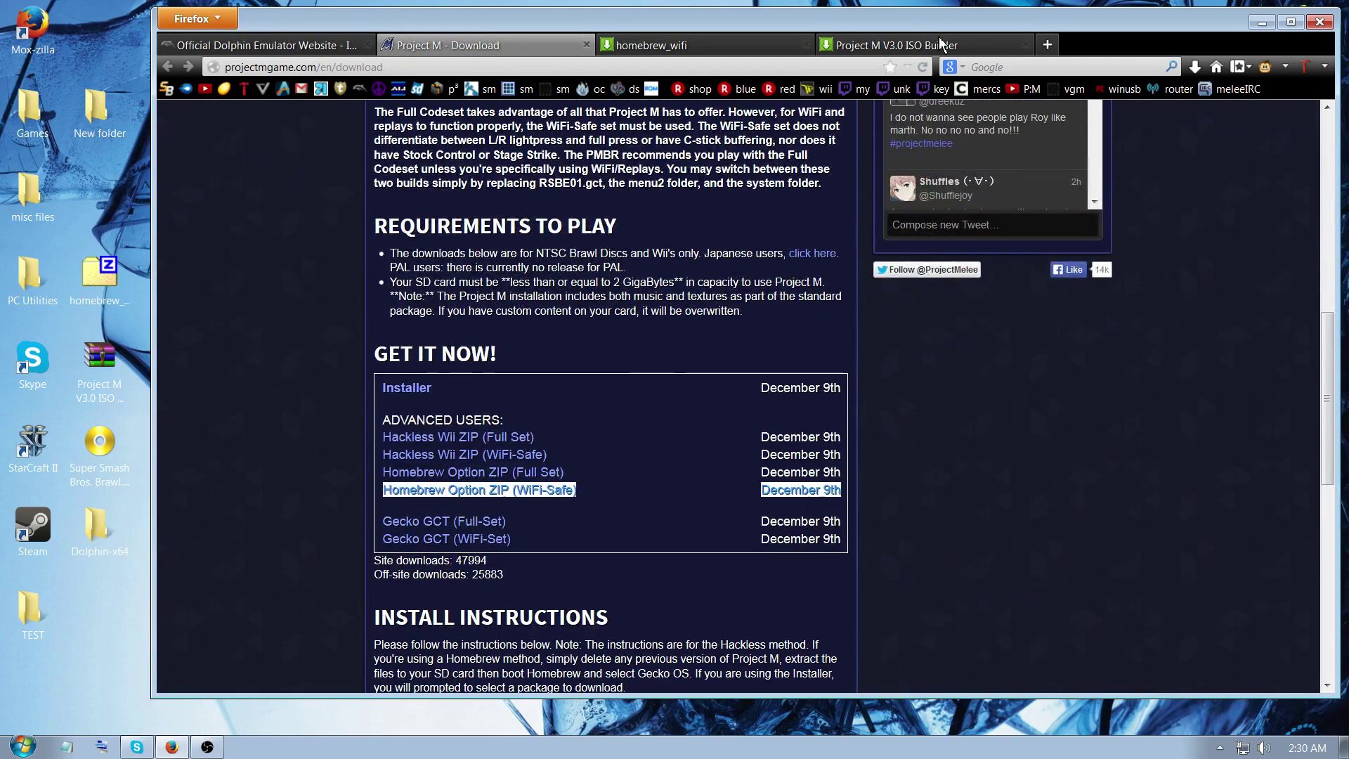
Step: Close the browser window and open the empty New folder on the desktop
click(1322, 24)
double_click(99, 112)
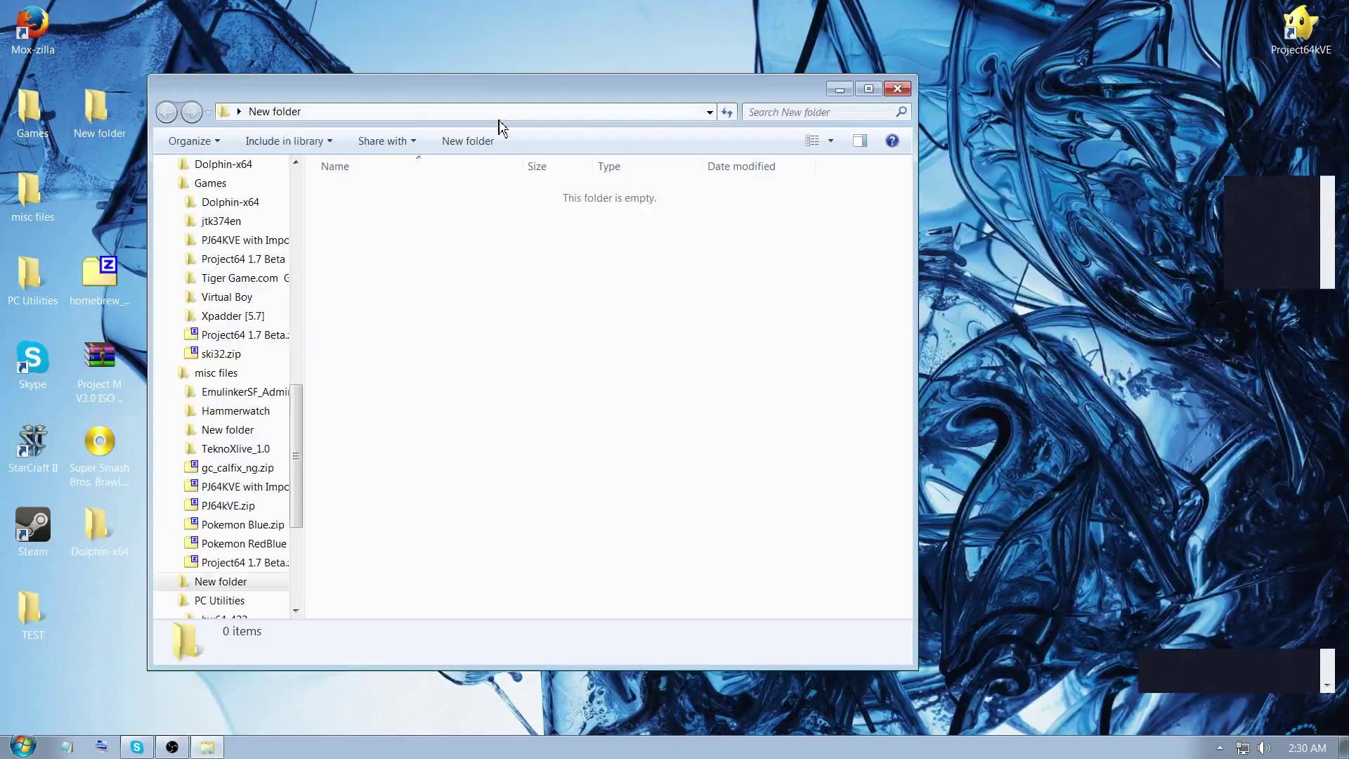
Step: Move Super Smash Bros. Brawl.iso from the desktop into New folder
drag(591, 92, 918, 66)
click(99, 446)
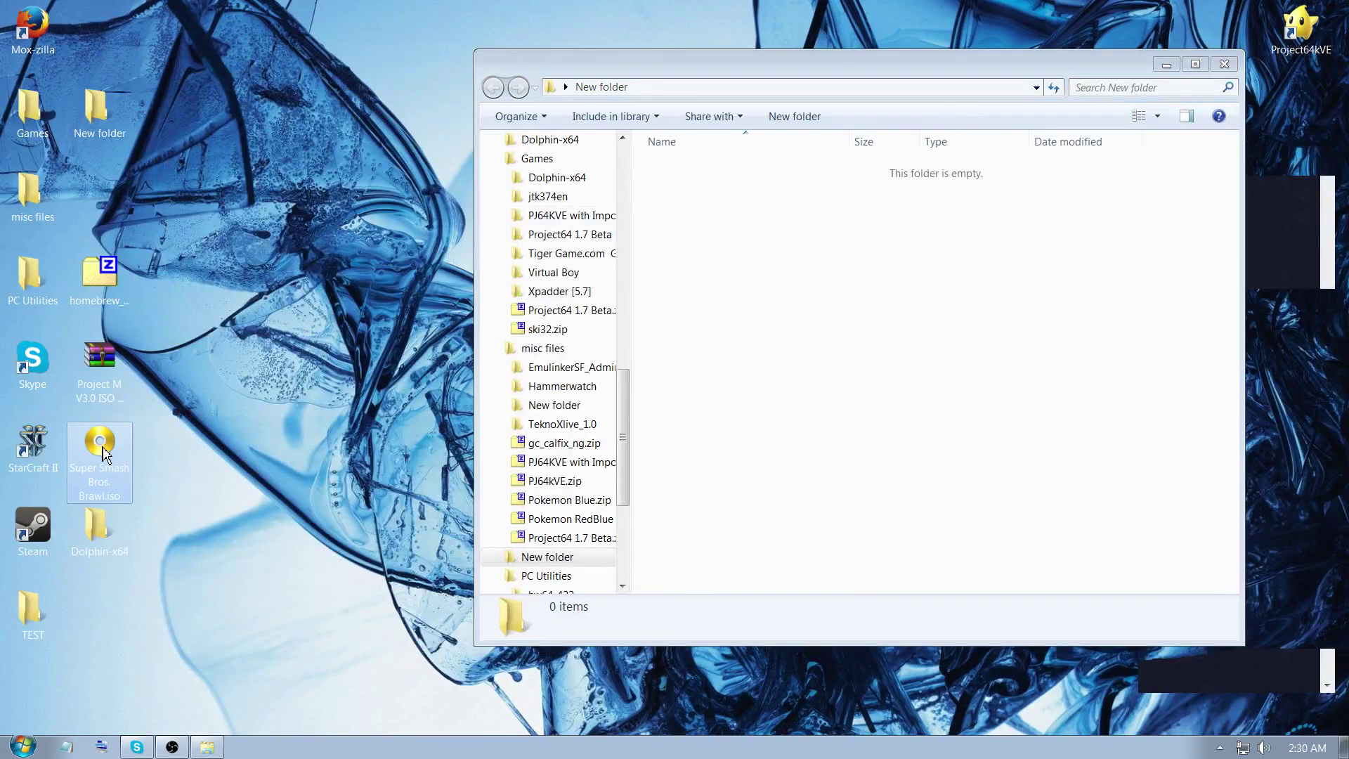
drag(886, 356, 819, 328)
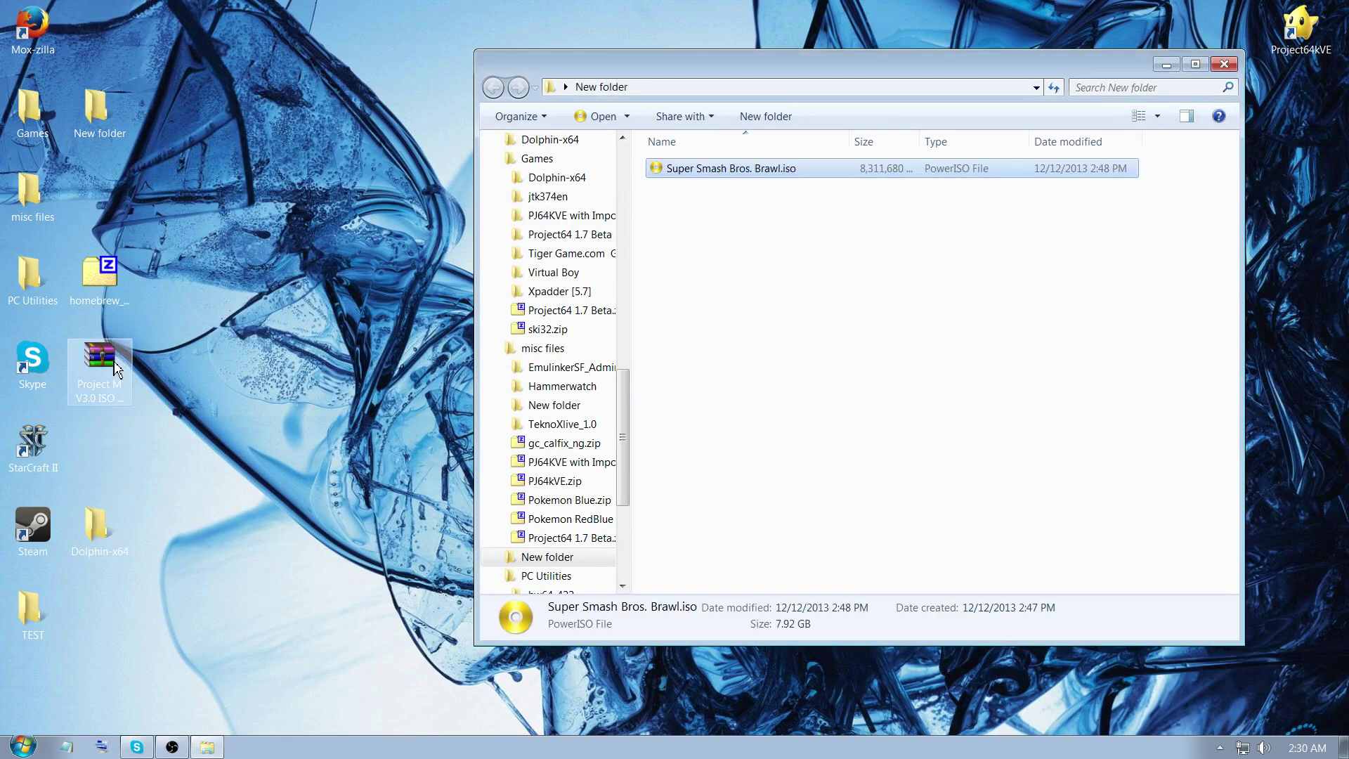
Step: Extract all contents of the Project M V3.0 ISO Builder archive into New folder and close the archive
double_click(117, 370)
drag(630, 297, 629, 332)
click(911, 555)
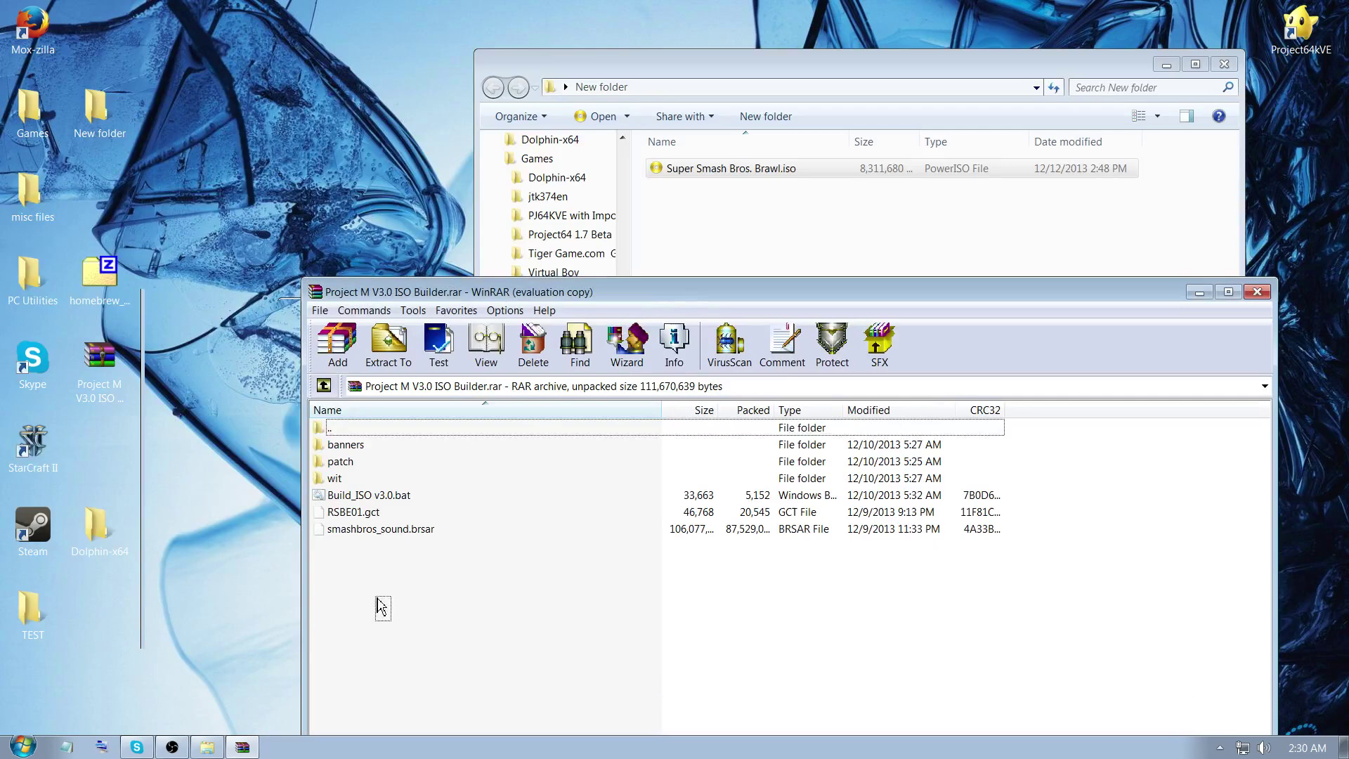
drag(377, 597, 344, 422)
drag(738, 292, 727, 347)
drag(460, 656, 797, 234)
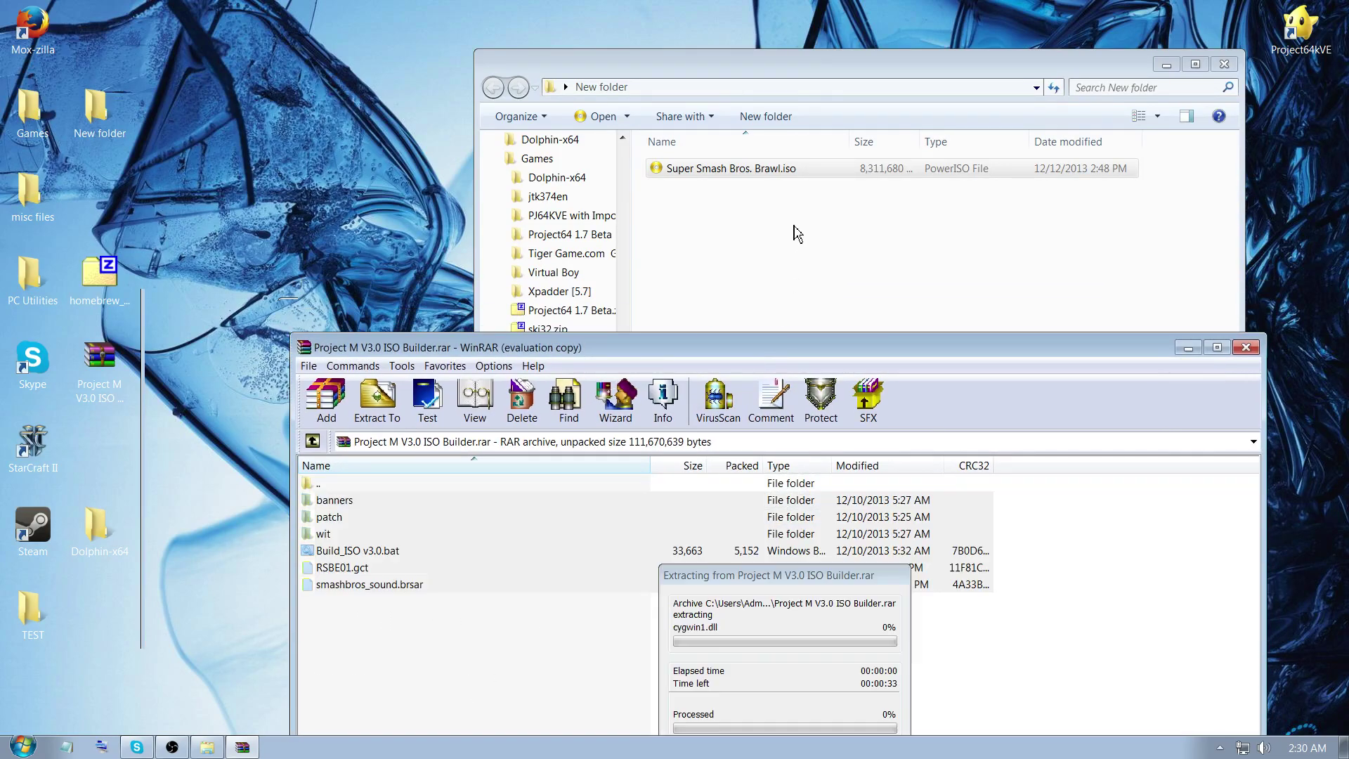
click(445, 594)
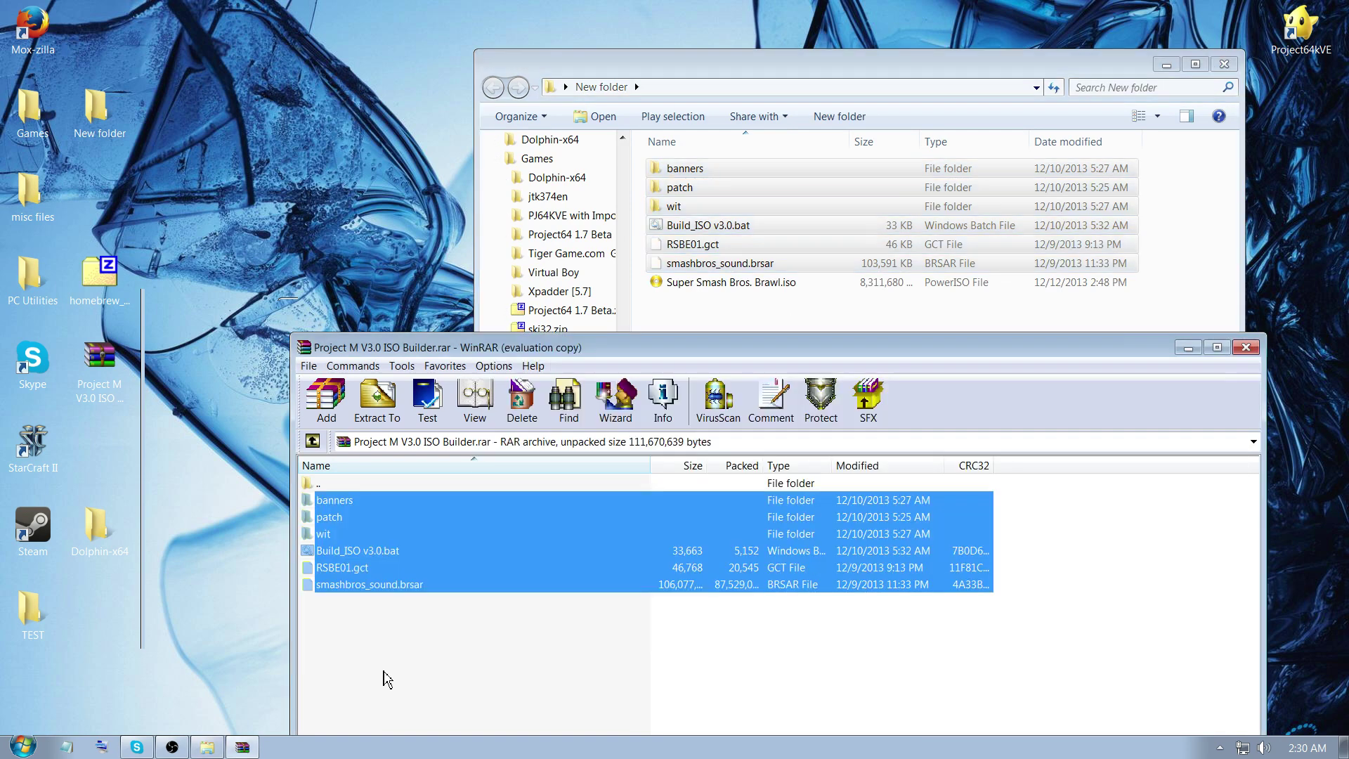
click(325, 485)
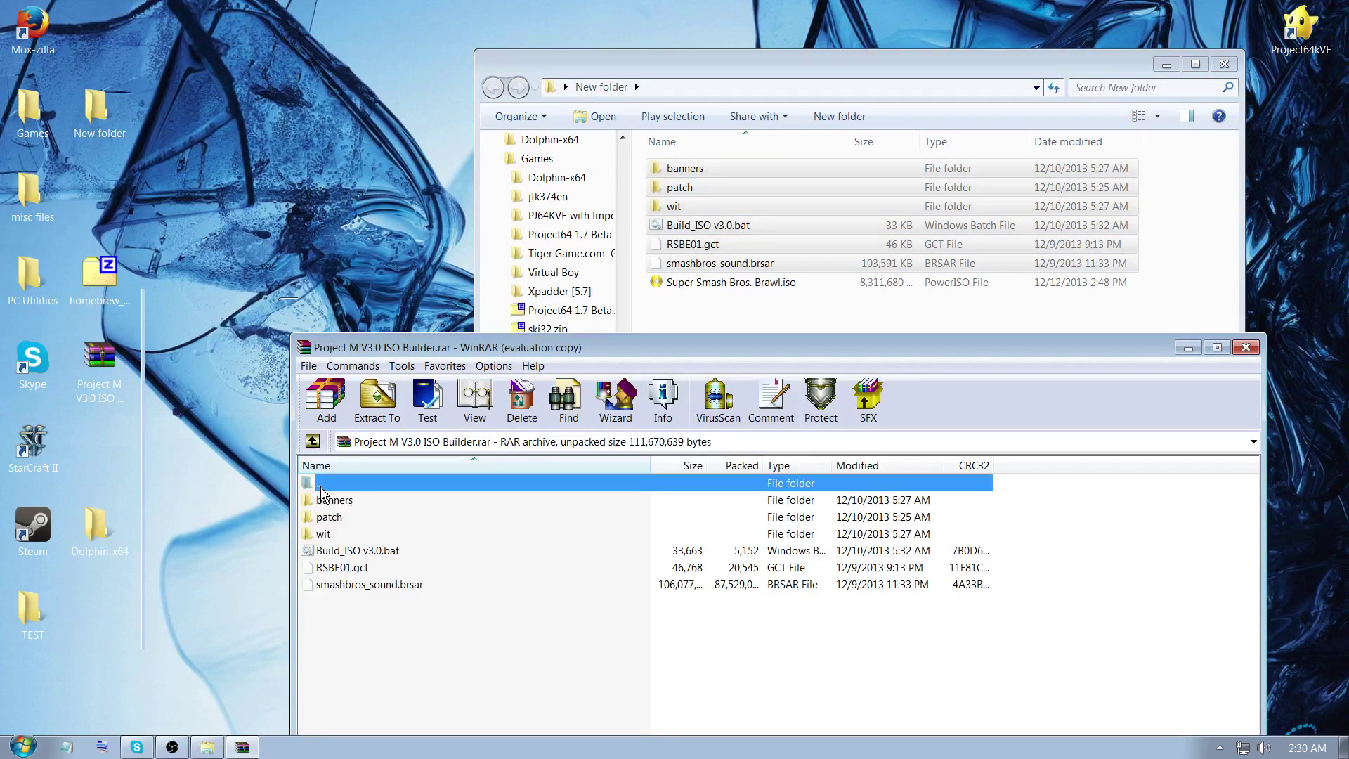
click(1246, 347)
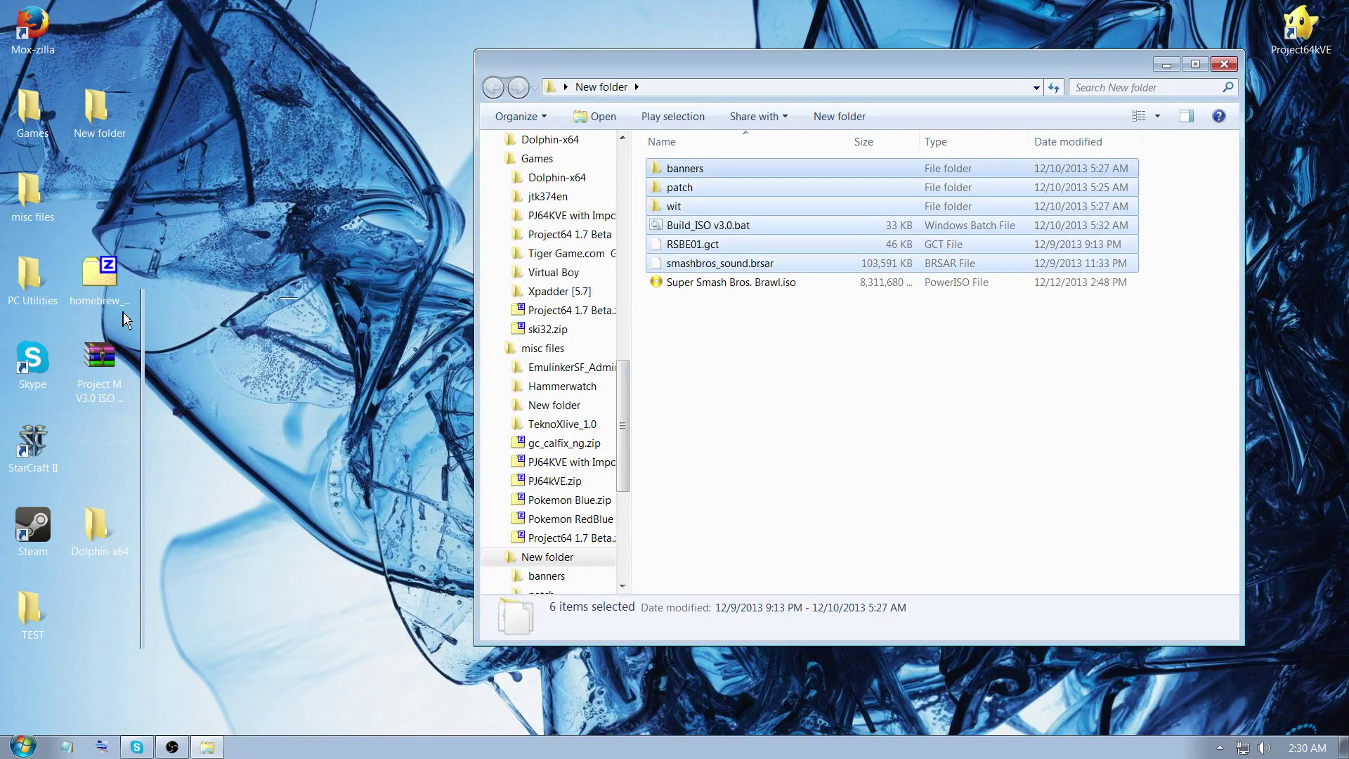
Step: Extract all contents of homebrew_wifi.zip into New folder alongside the ISO Builder files and close the archive
double_click(101, 281)
drag(552, 504, 406, 342)
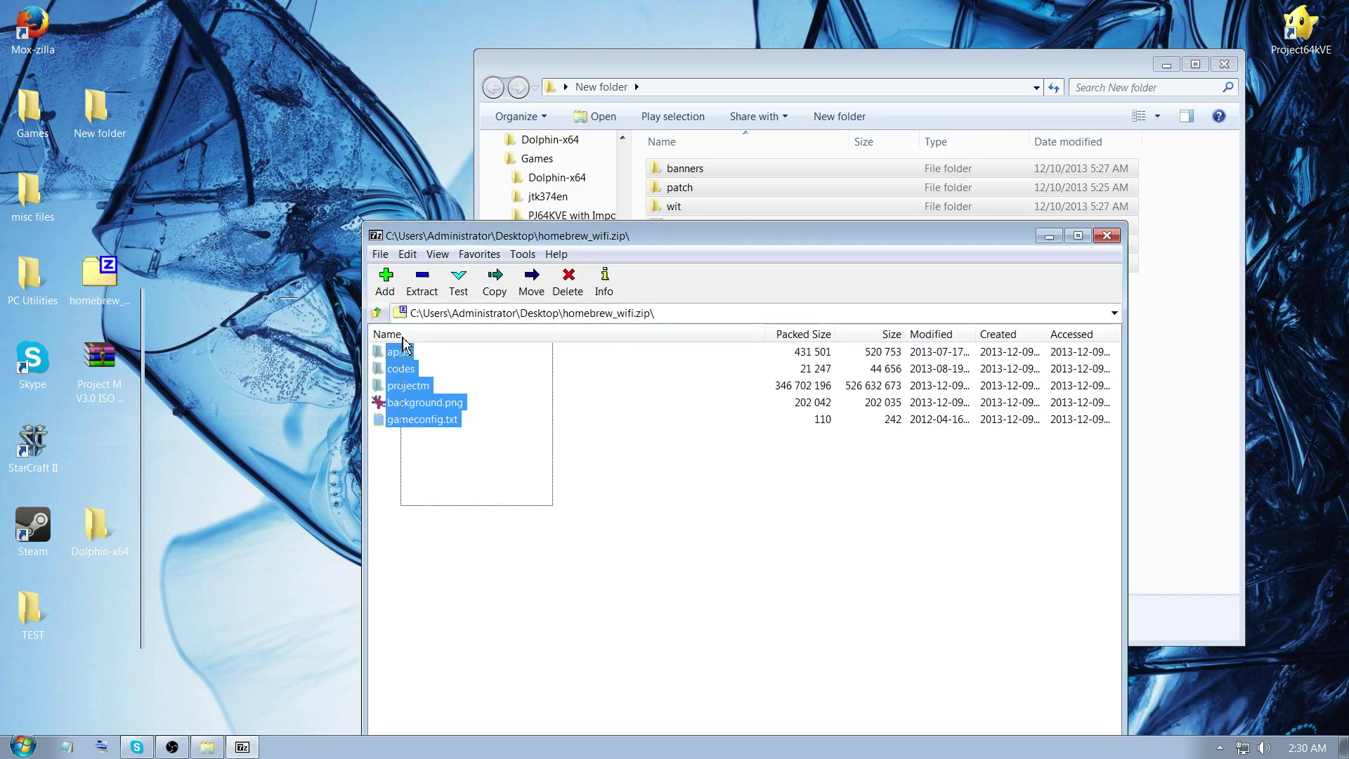
drag(491, 235, 502, 411)
key(Delete)
click(788, 436)
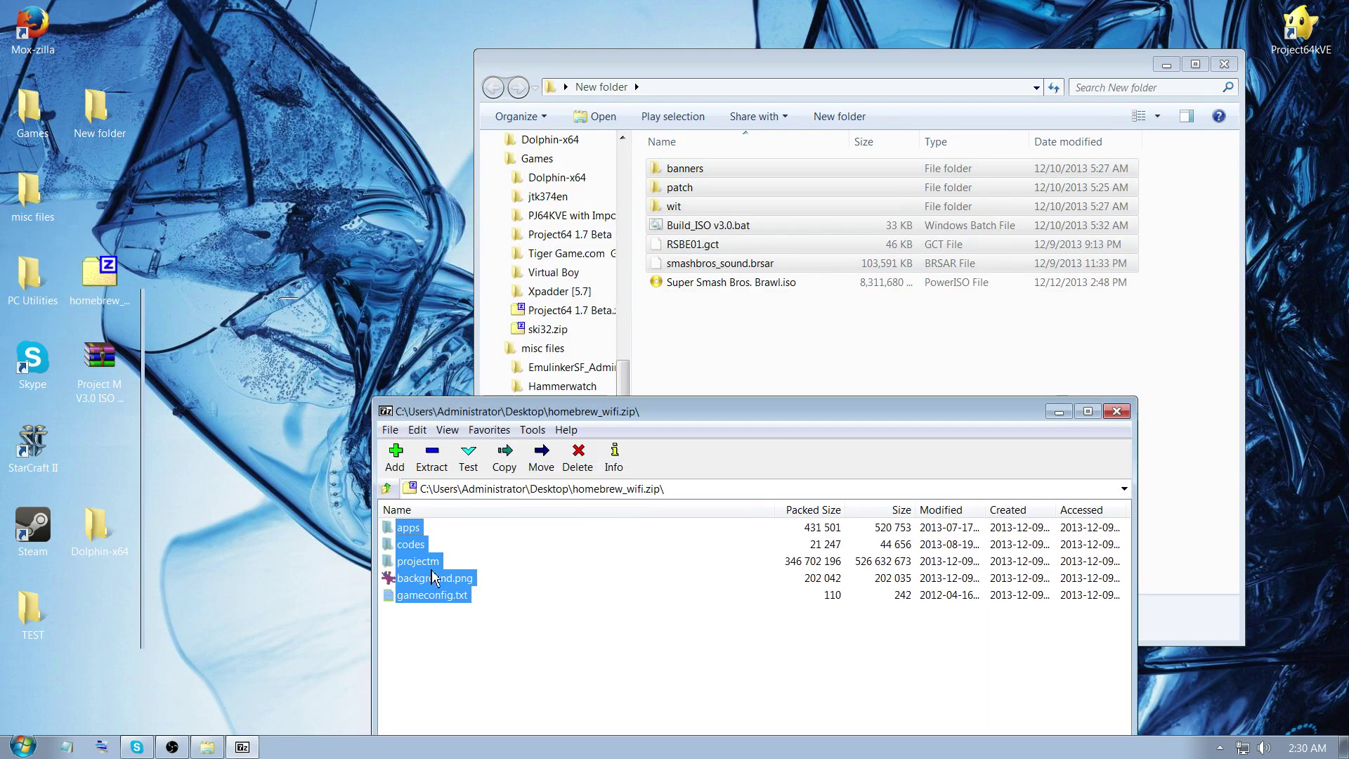
drag(433, 577, 809, 331)
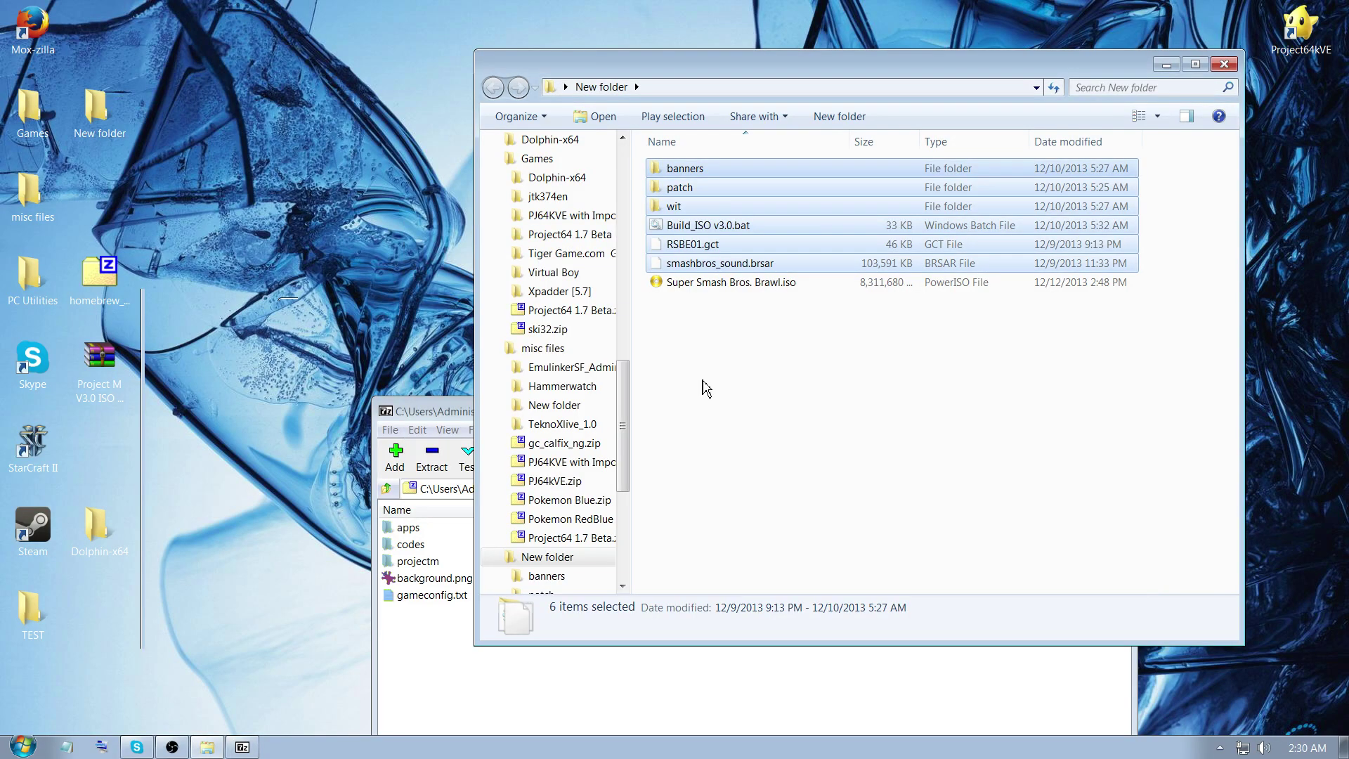
click(520, 688)
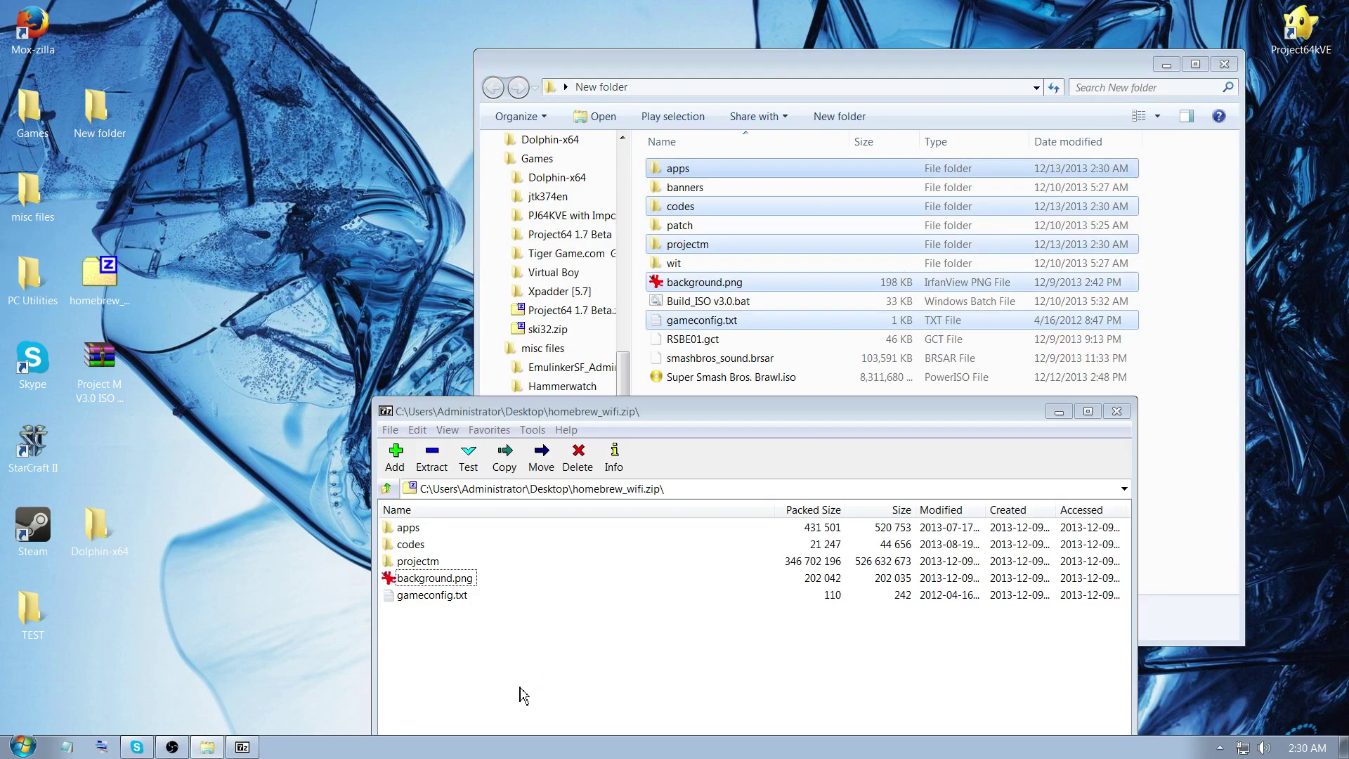
click(1123, 416)
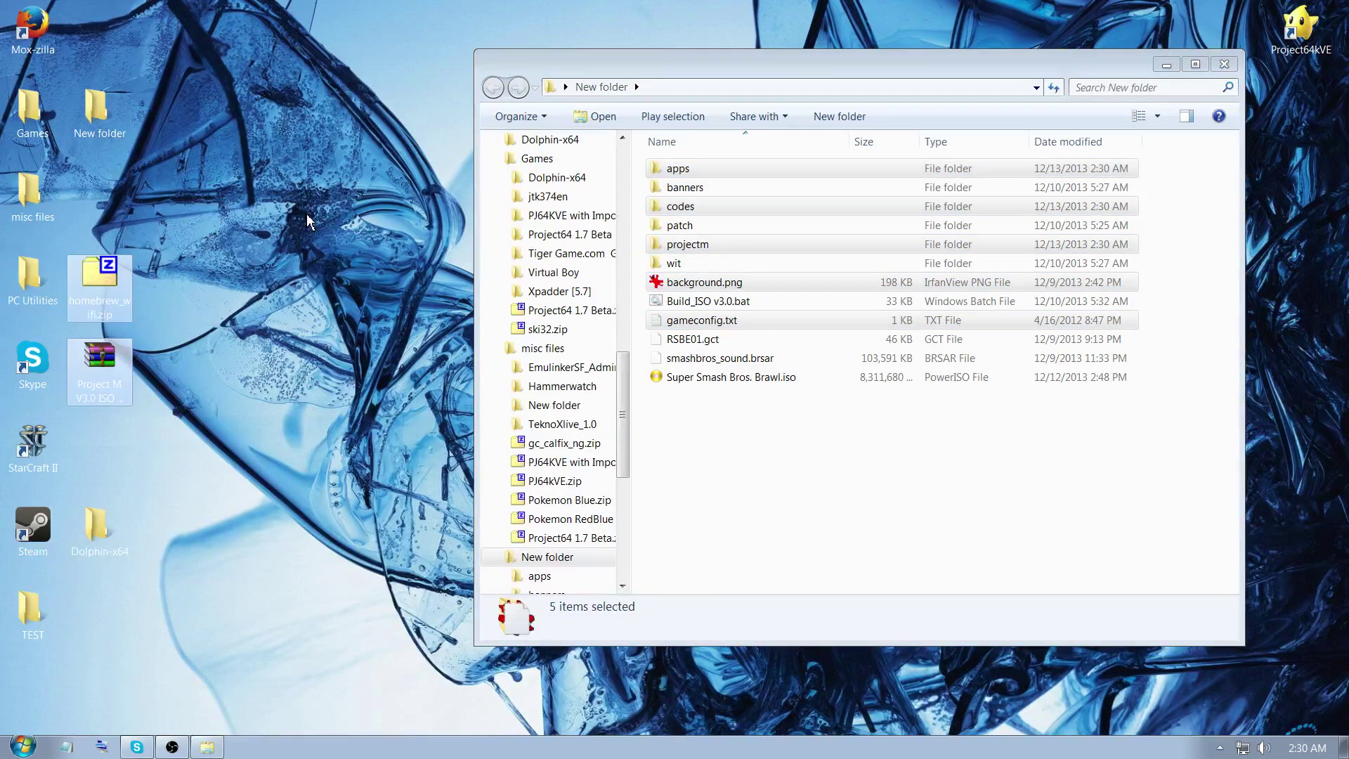
Step: Permanently delete the homebrew_wifi and Project M V3.0 ISO Builder archives from the desktop, and RSBE01.gct from New folder
key(shift+Delete)
key(Return)
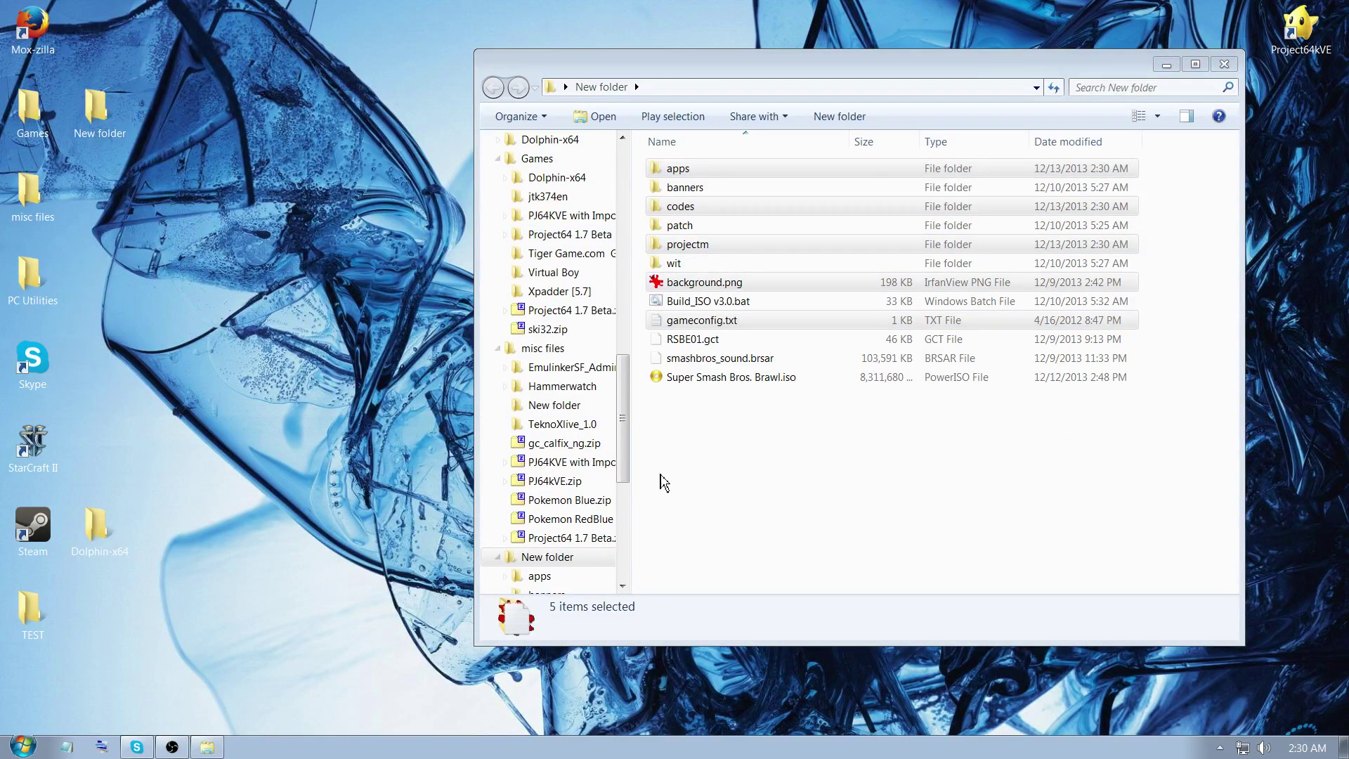
click(692, 339)
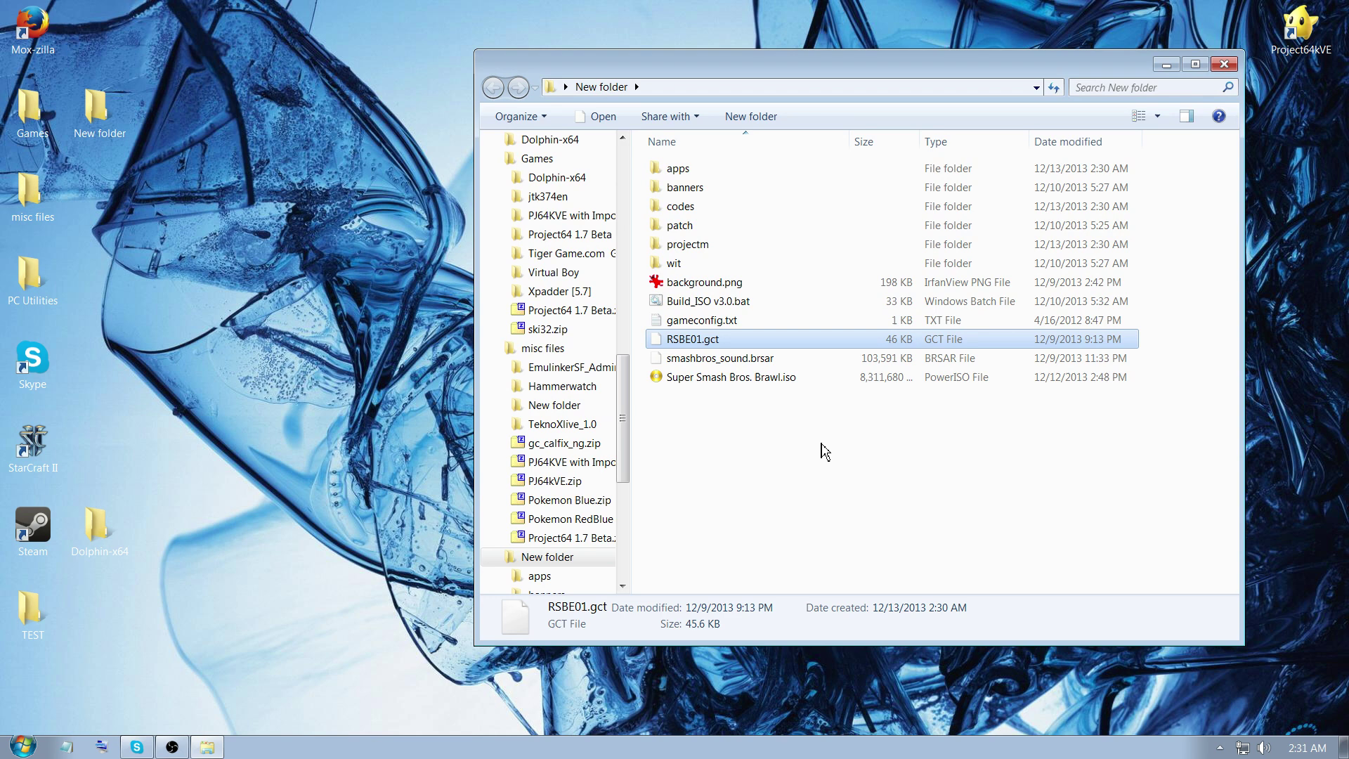
key(shift+Delete)
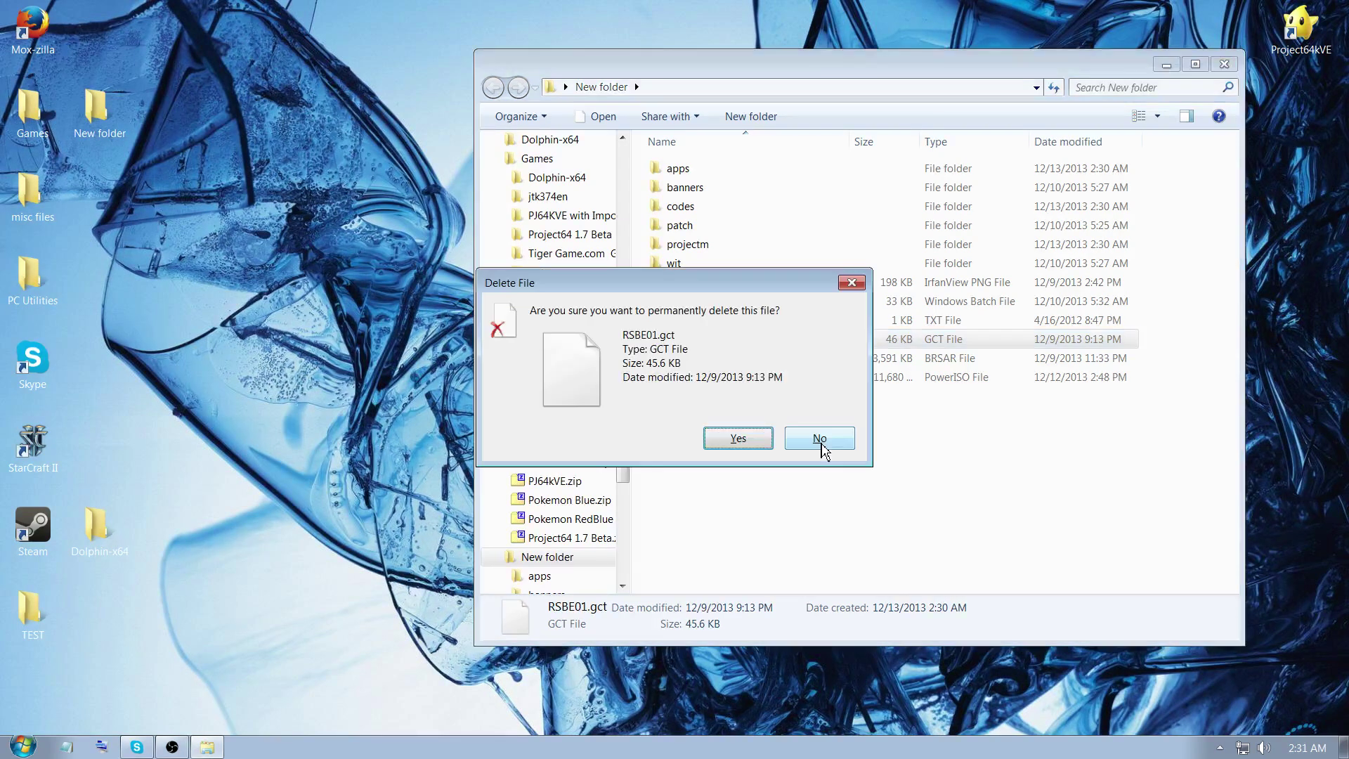
click(744, 437)
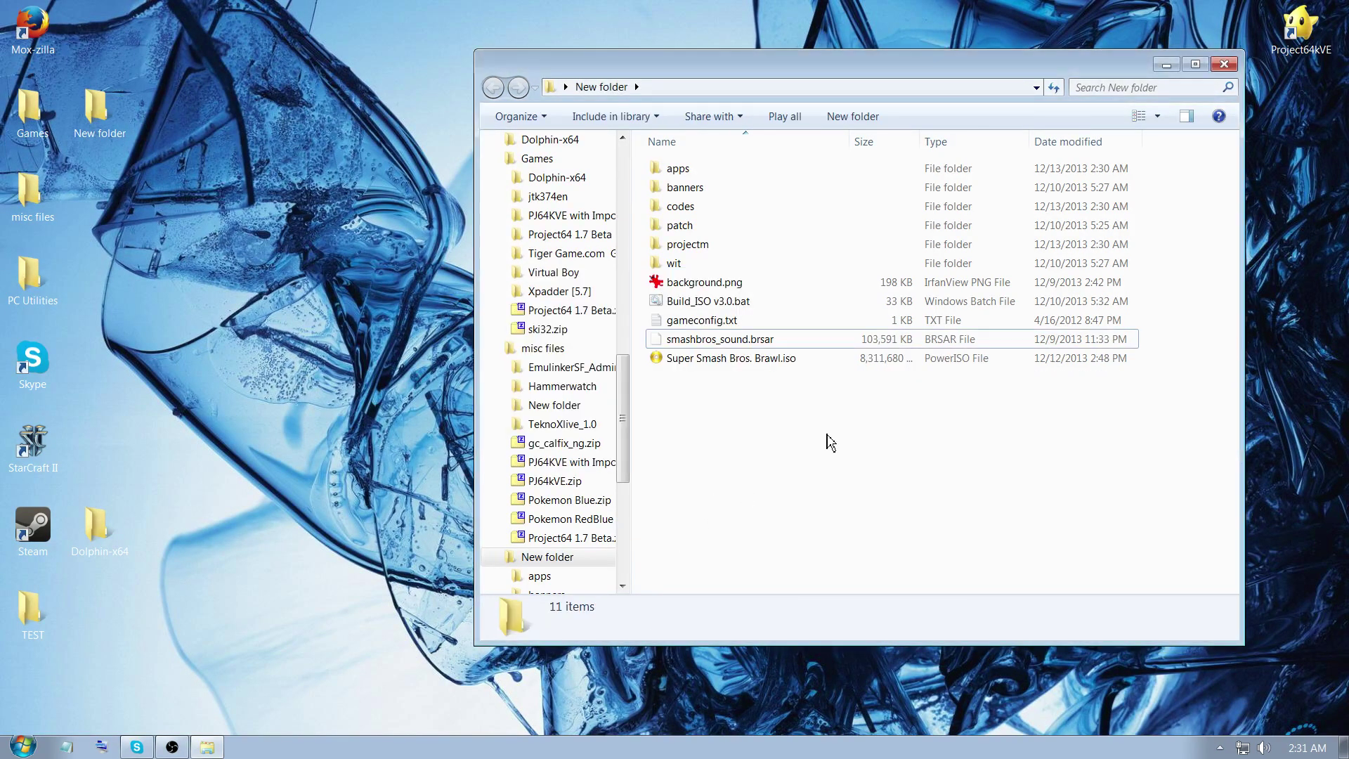
Step: Move RSBE01.gct from the codes subfolder up into New folder
click(782, 219)
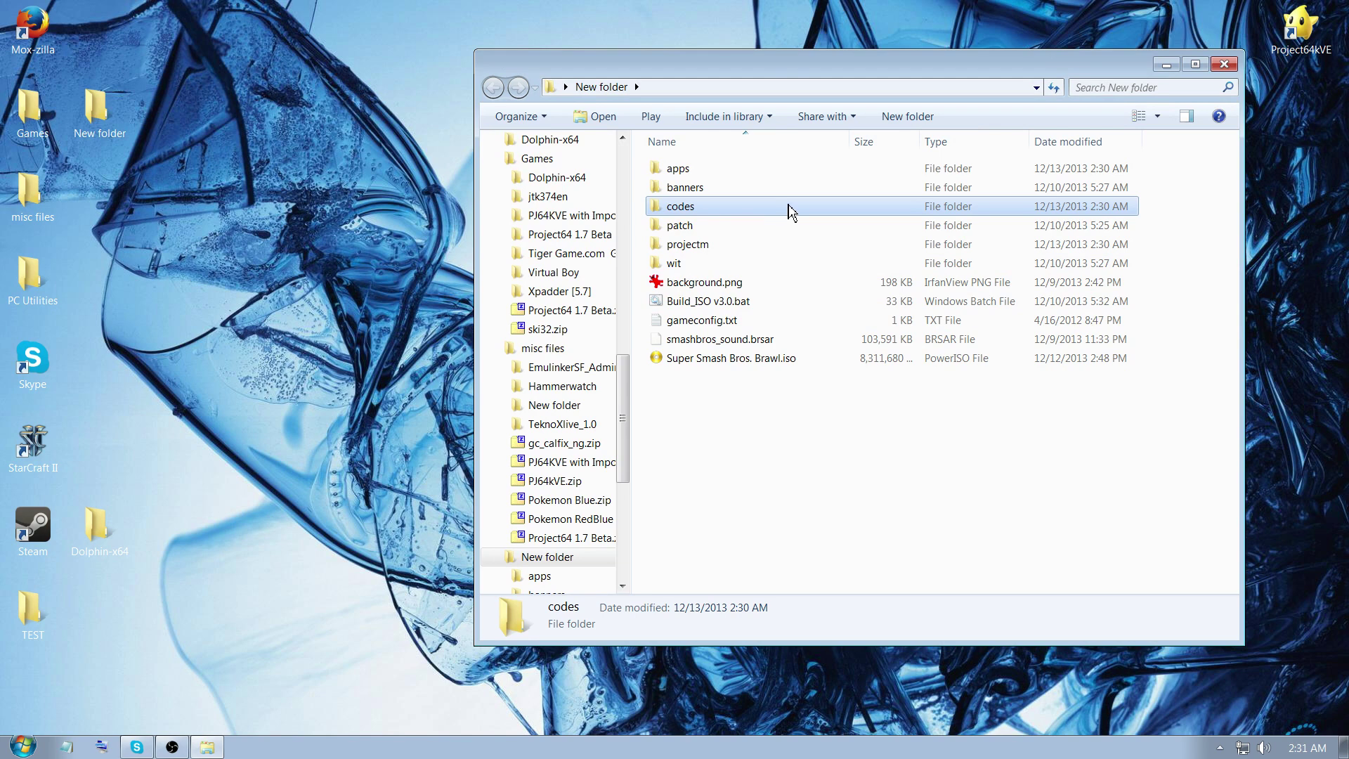
double_click(791, 211)
click(597, 86)
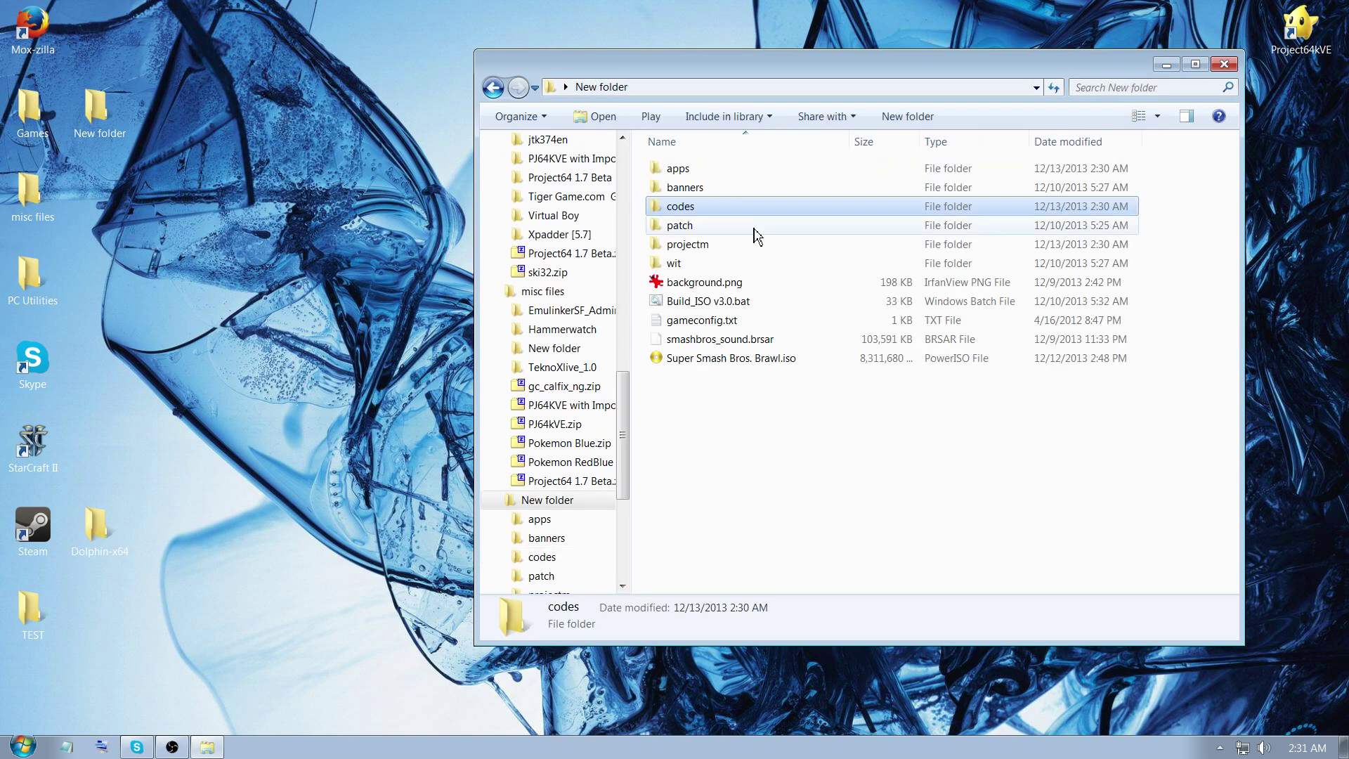
double_click(731, 210)
click(719, 176)
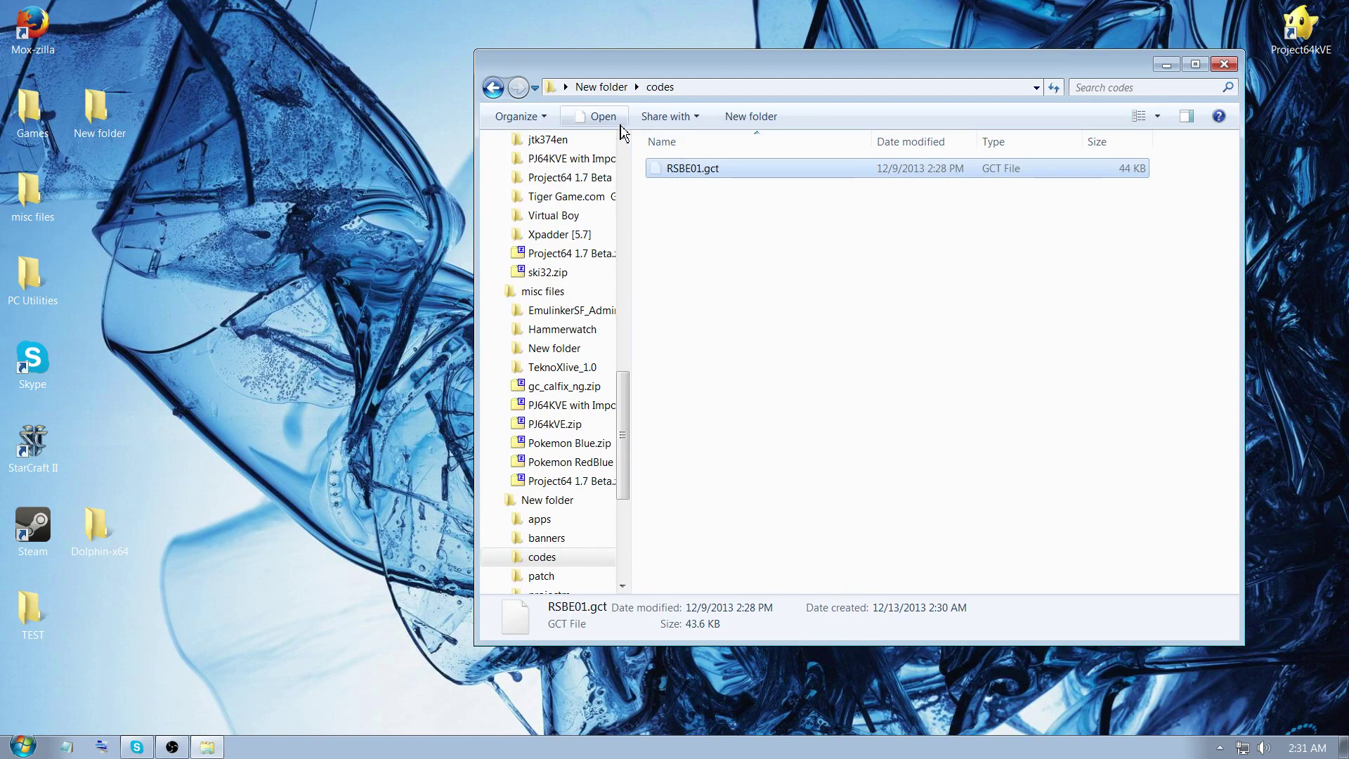
click(599, 87)
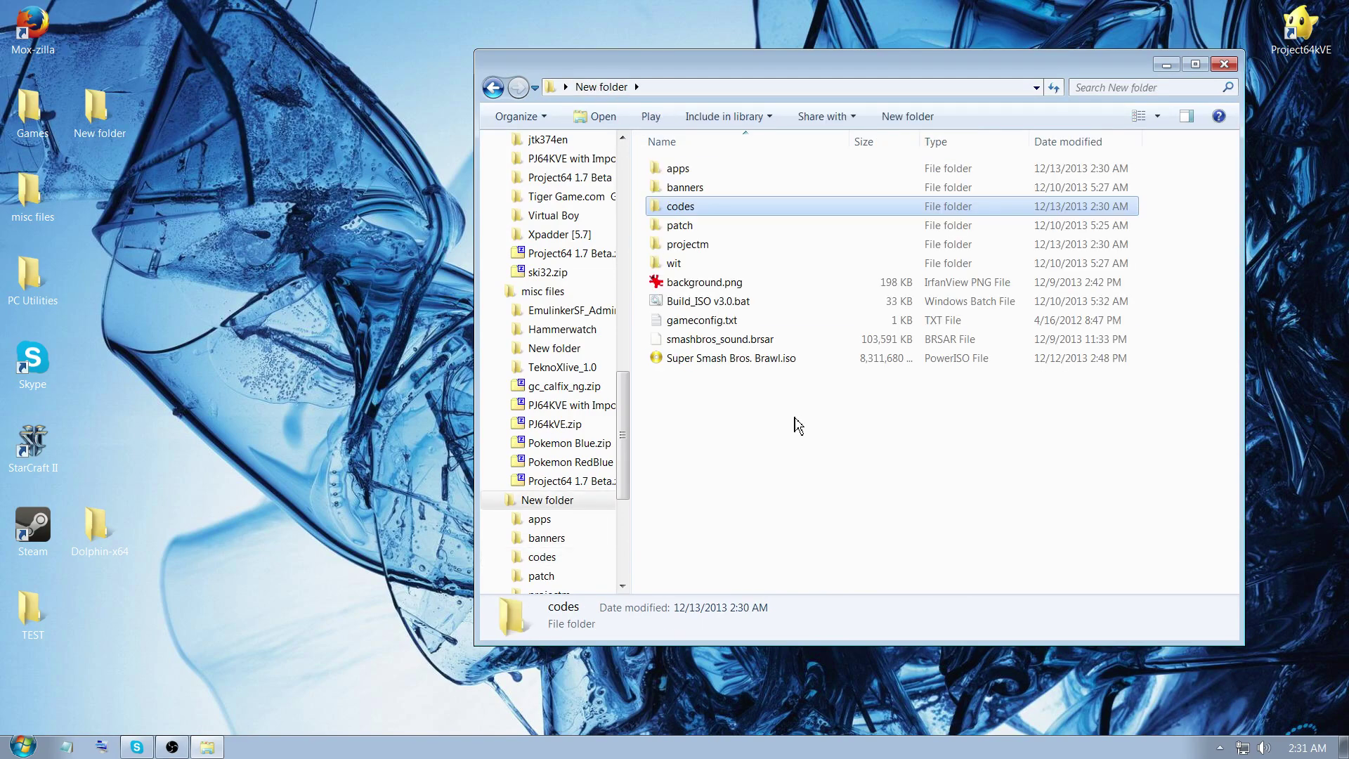
click(755, 487)
click(857, 343)
click(708, 208)
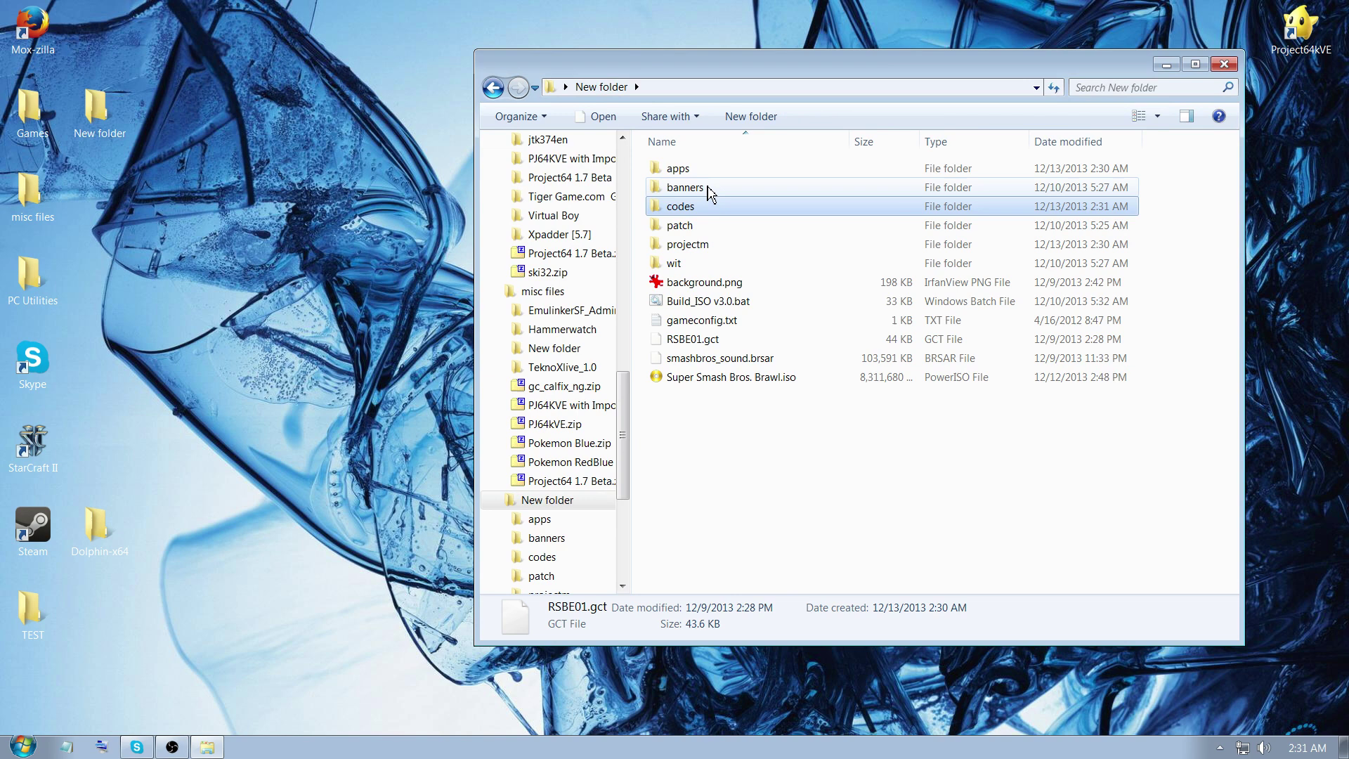
click(736, 342)
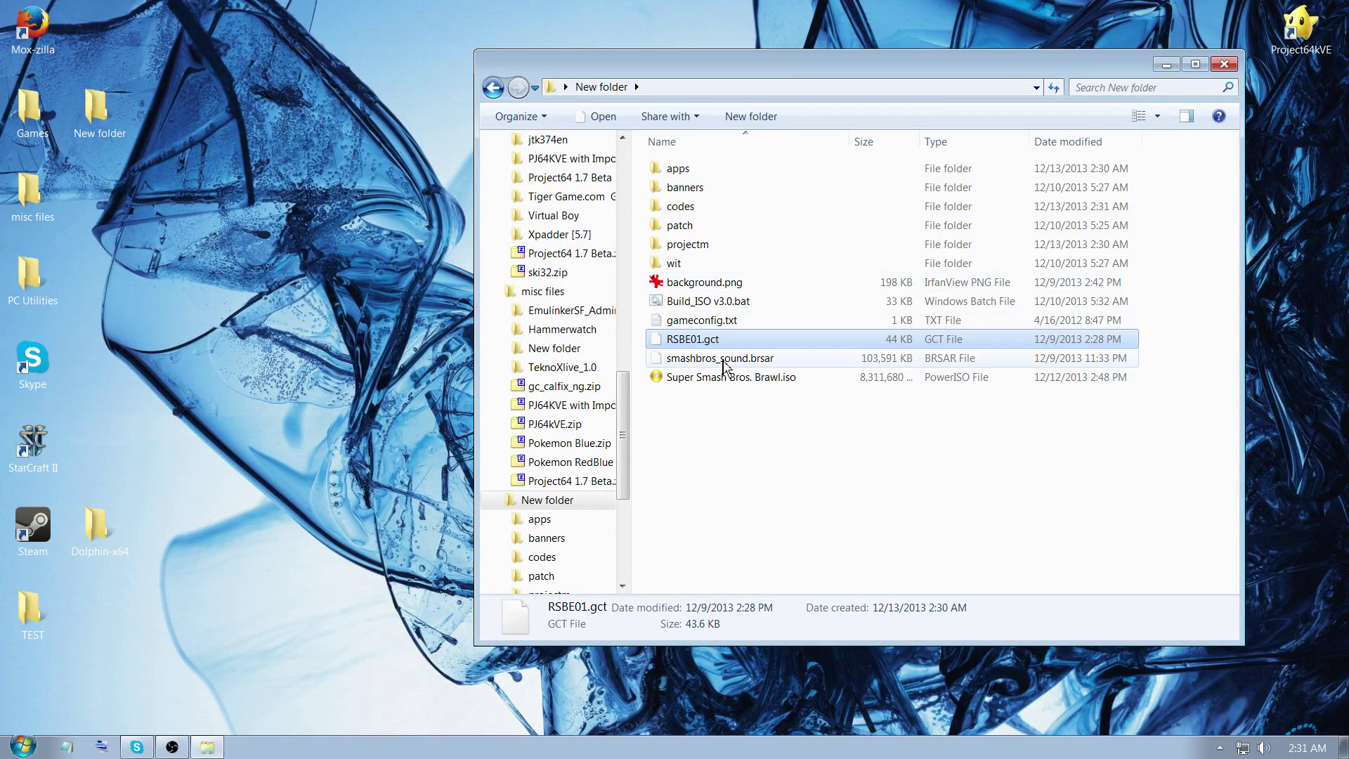
click(762, 414)
Step: Select Build_ISO v3.0.bat in New folder and sort the folder contents by file type
drag(803, 71, 646, 41)
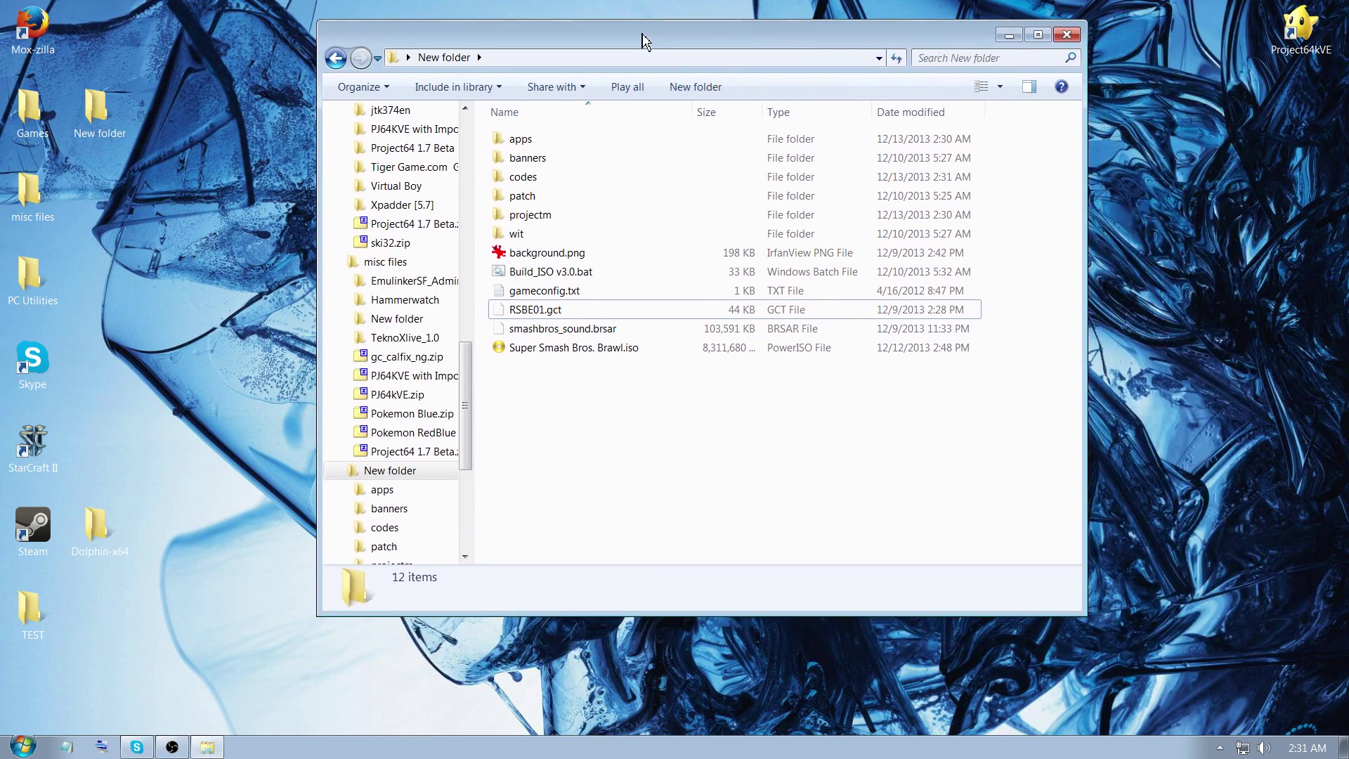
click(617, 276)
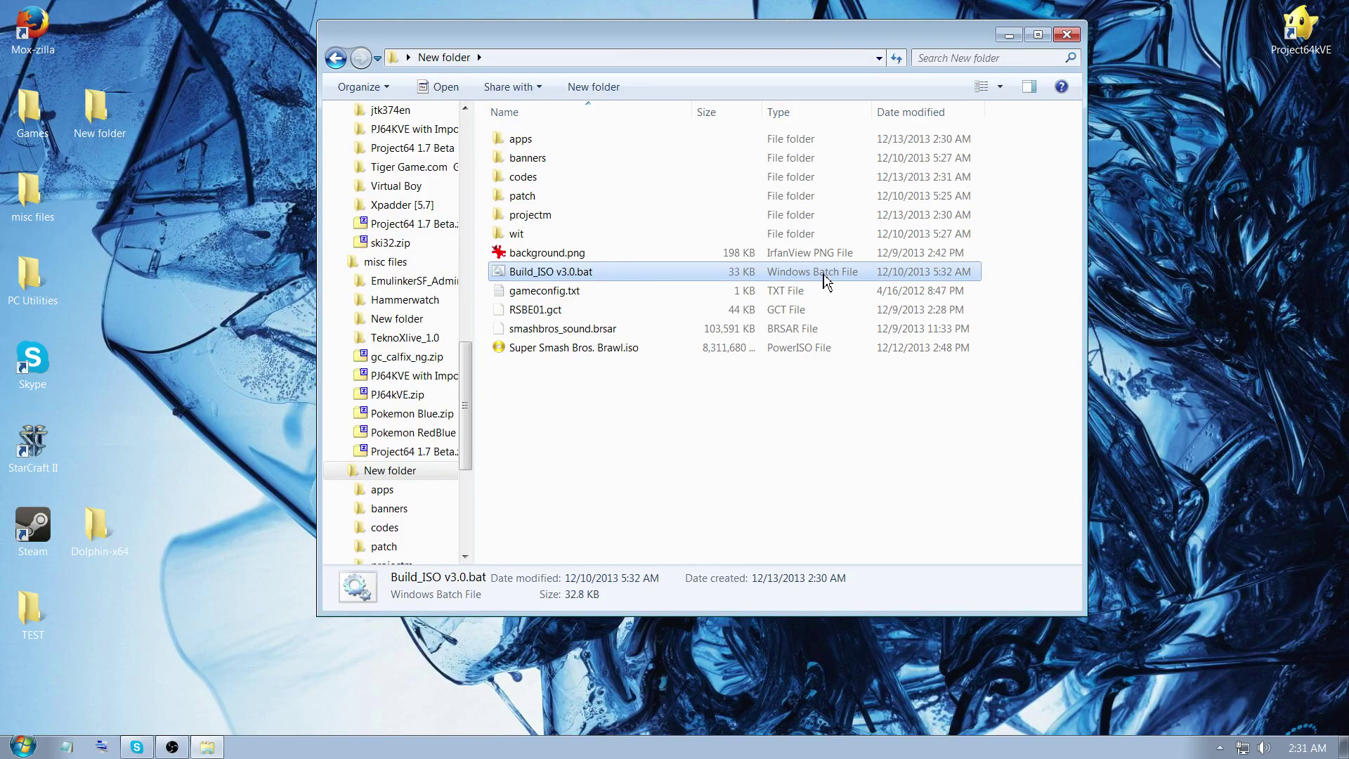
click(810, 115)
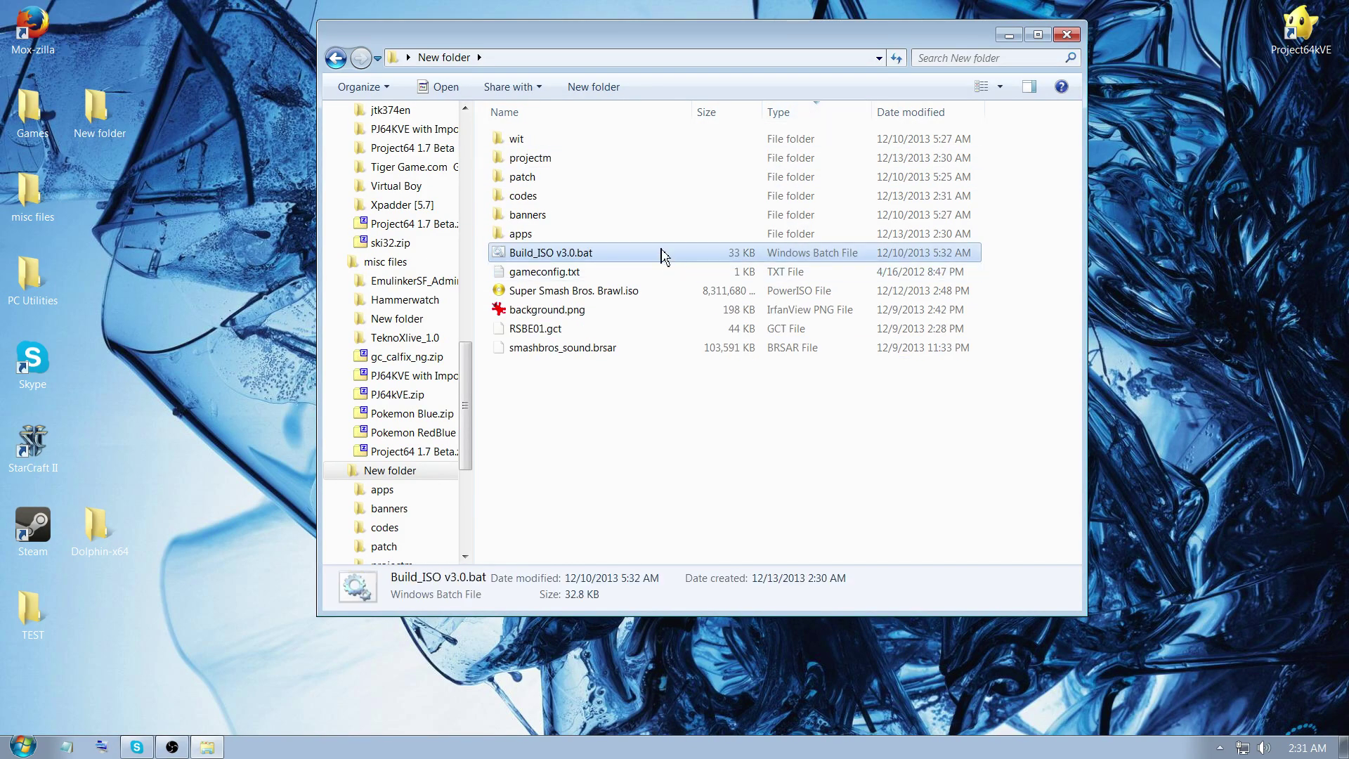
right_click(522, 263)
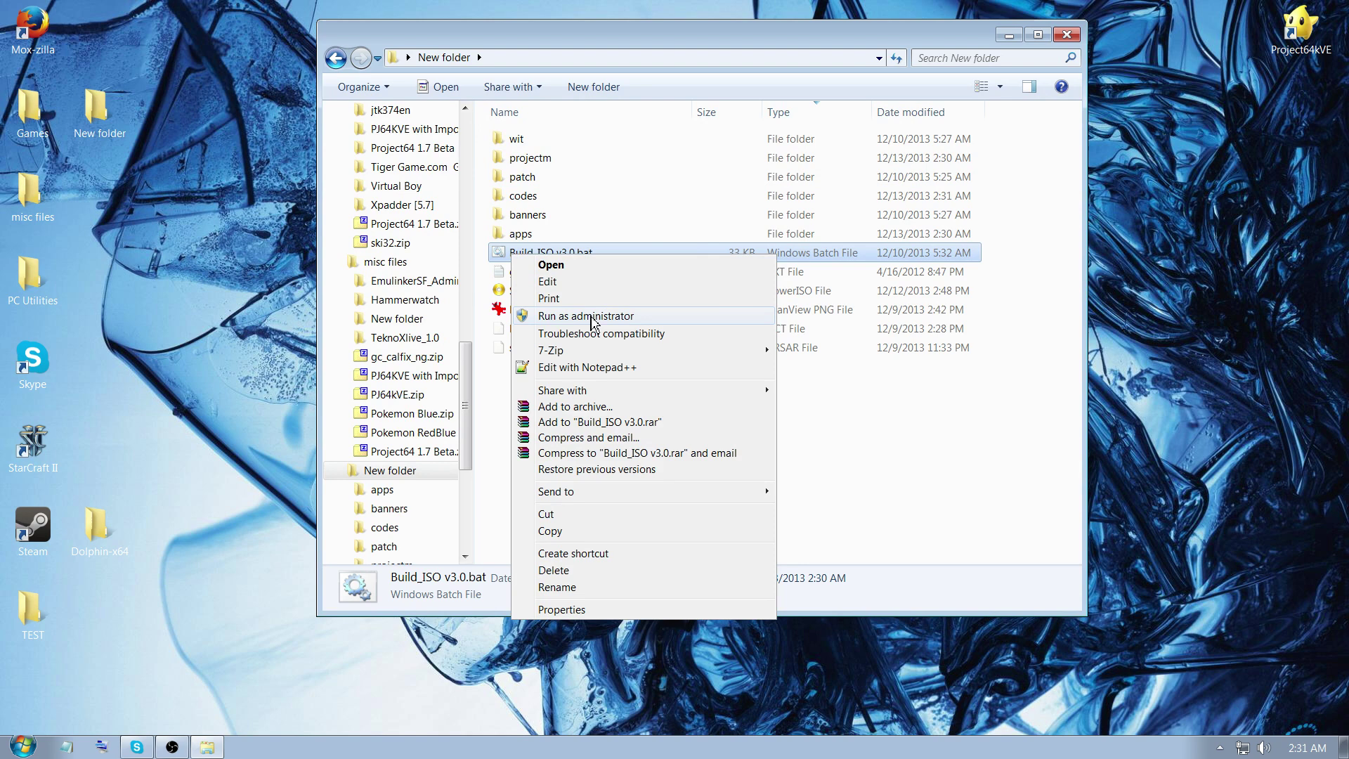
click(541, 317)
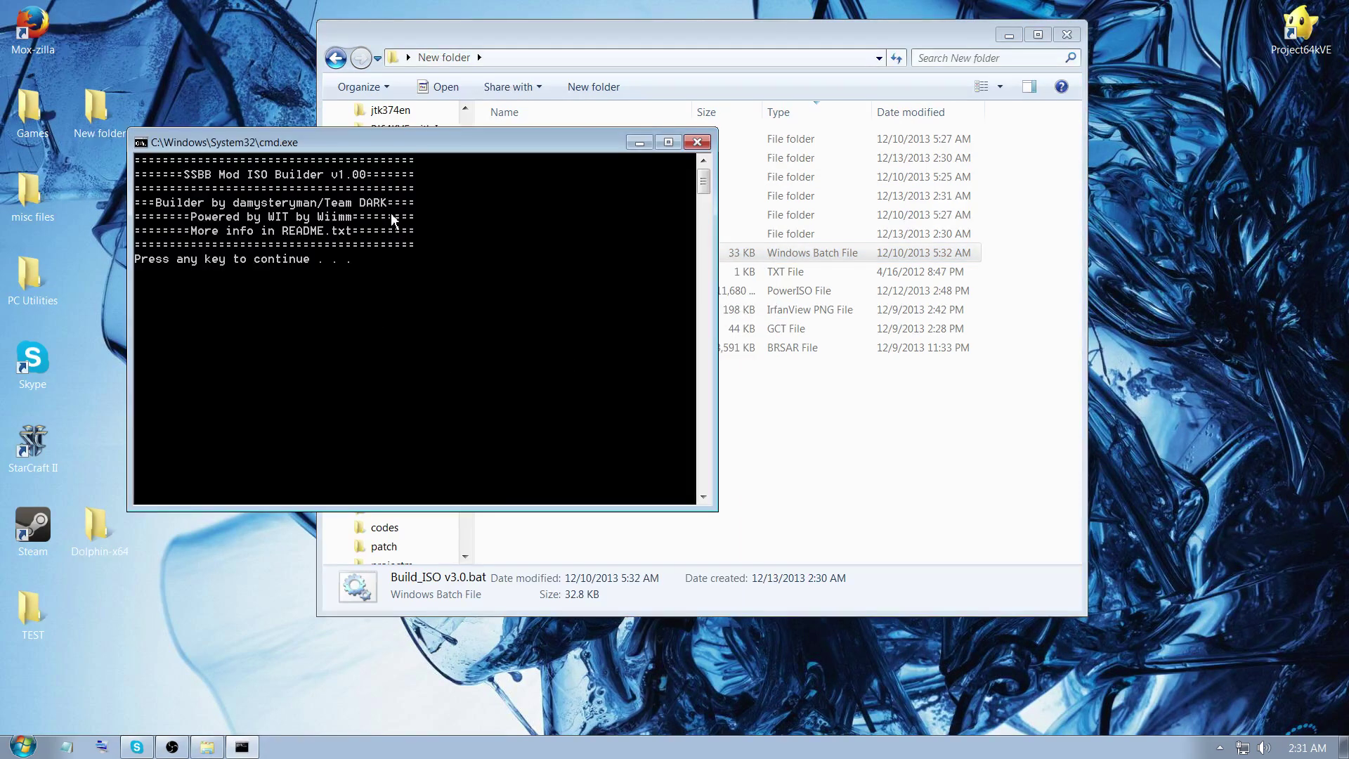
key(Return)
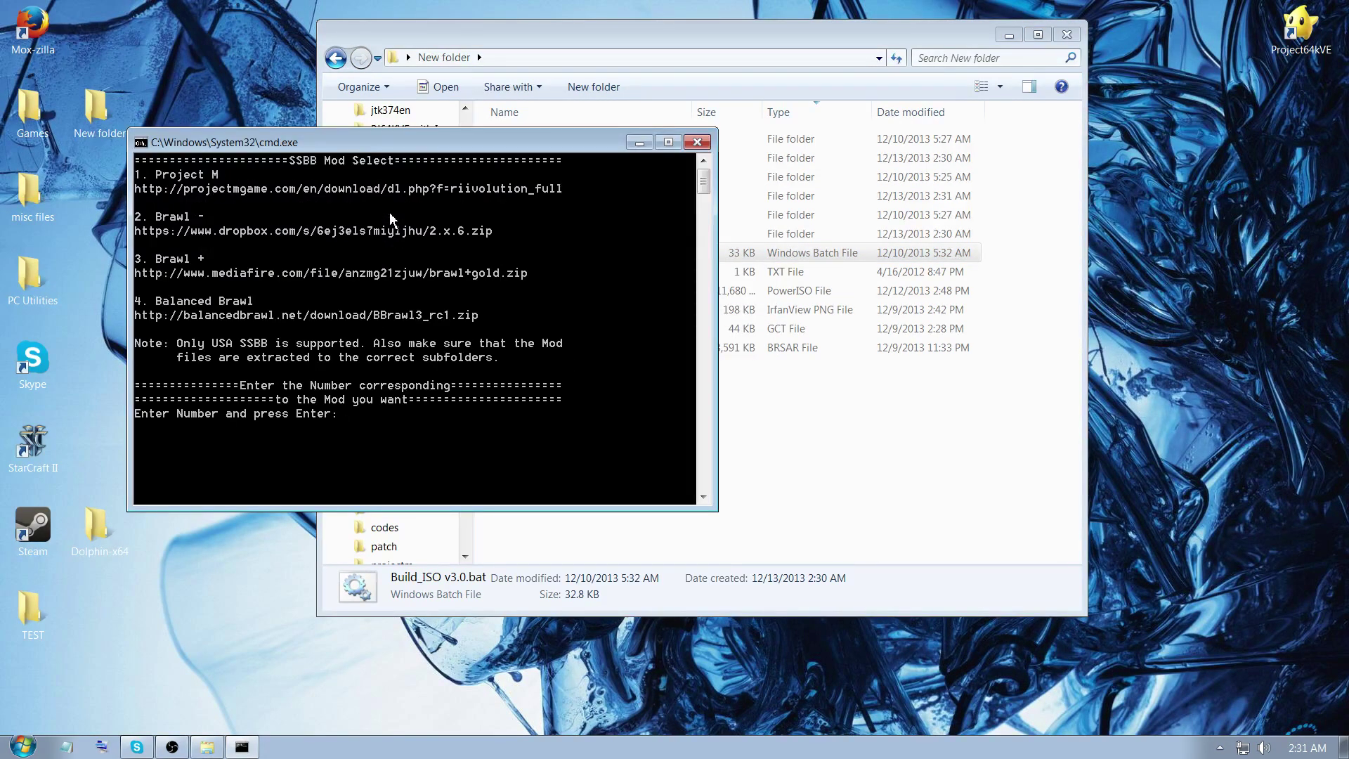
text(1)
key(Return)
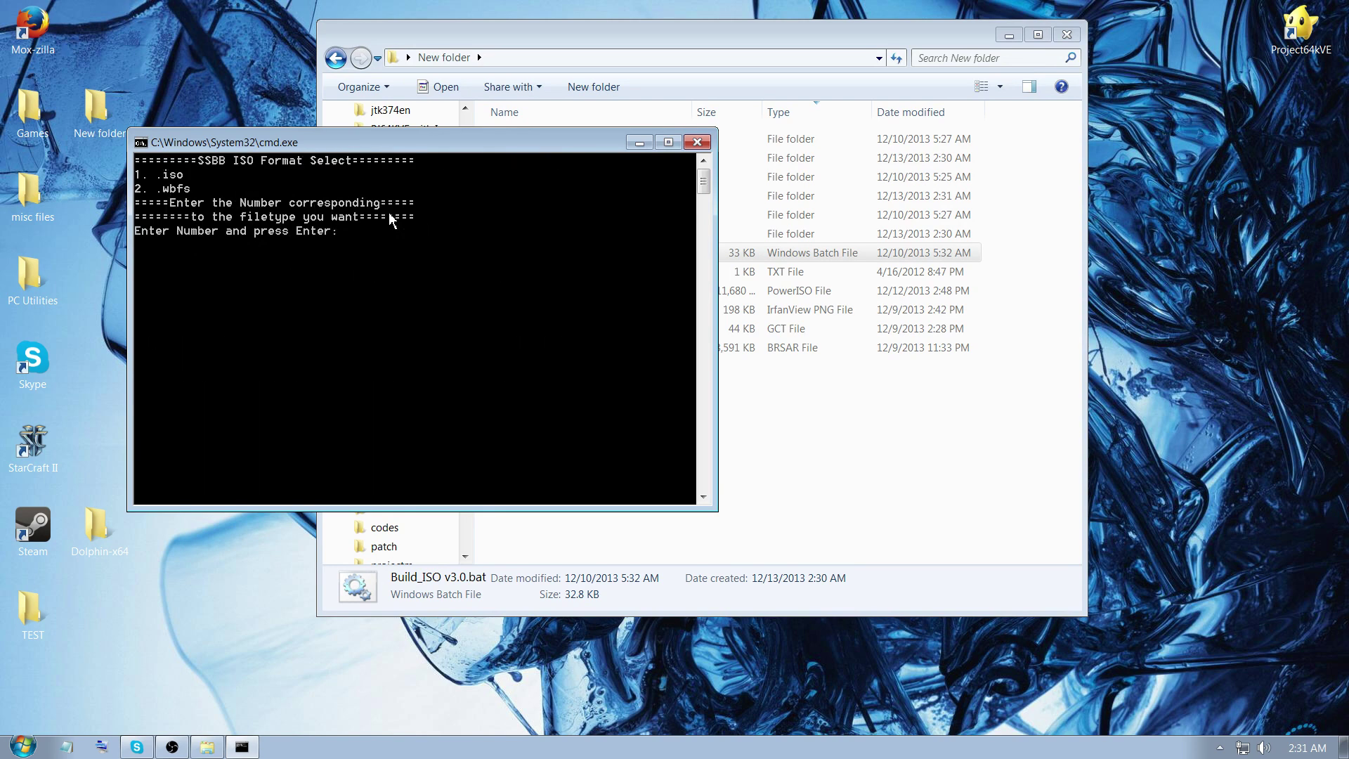
text(1)
key(Return)
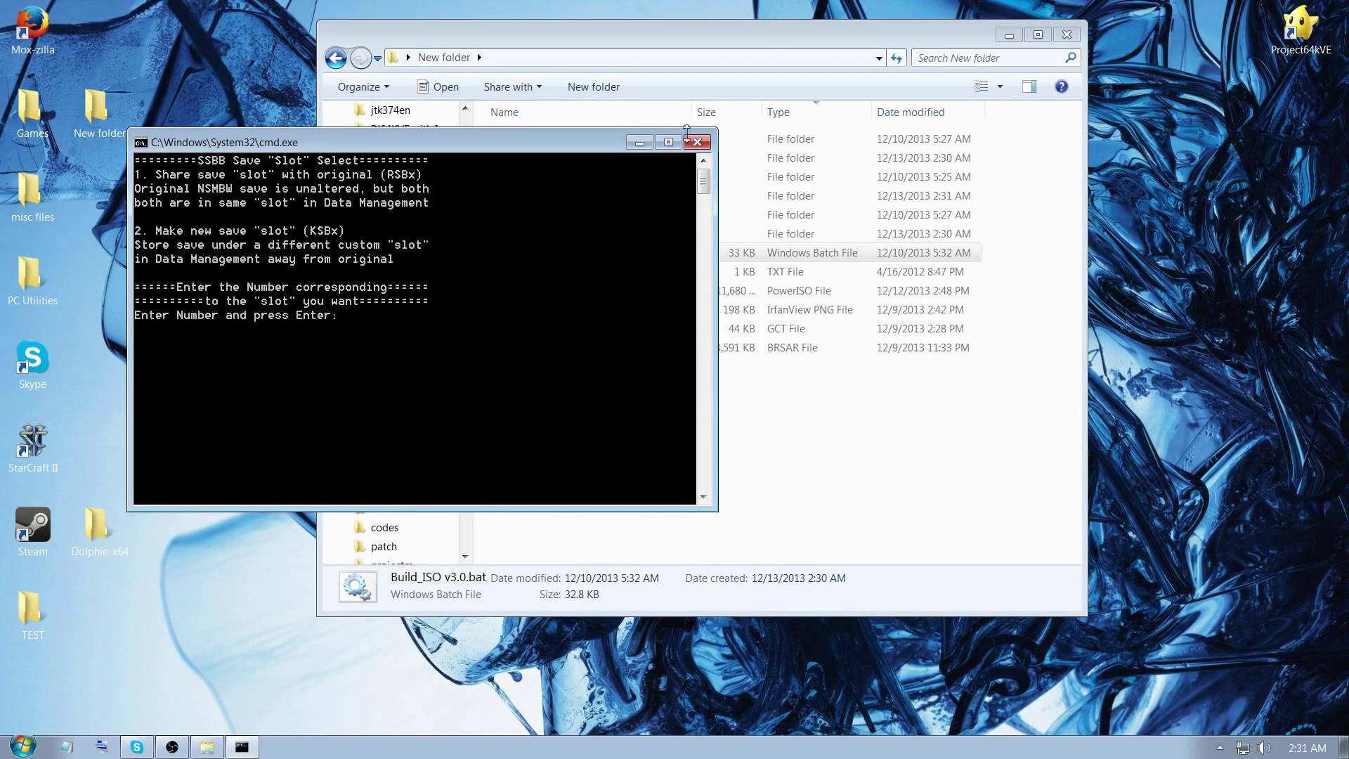
click(697, 142)
Step: Run Build_ISO v3.0.bat as administrator and choose option 1, Project M, as the mod
right_click(676, 257)
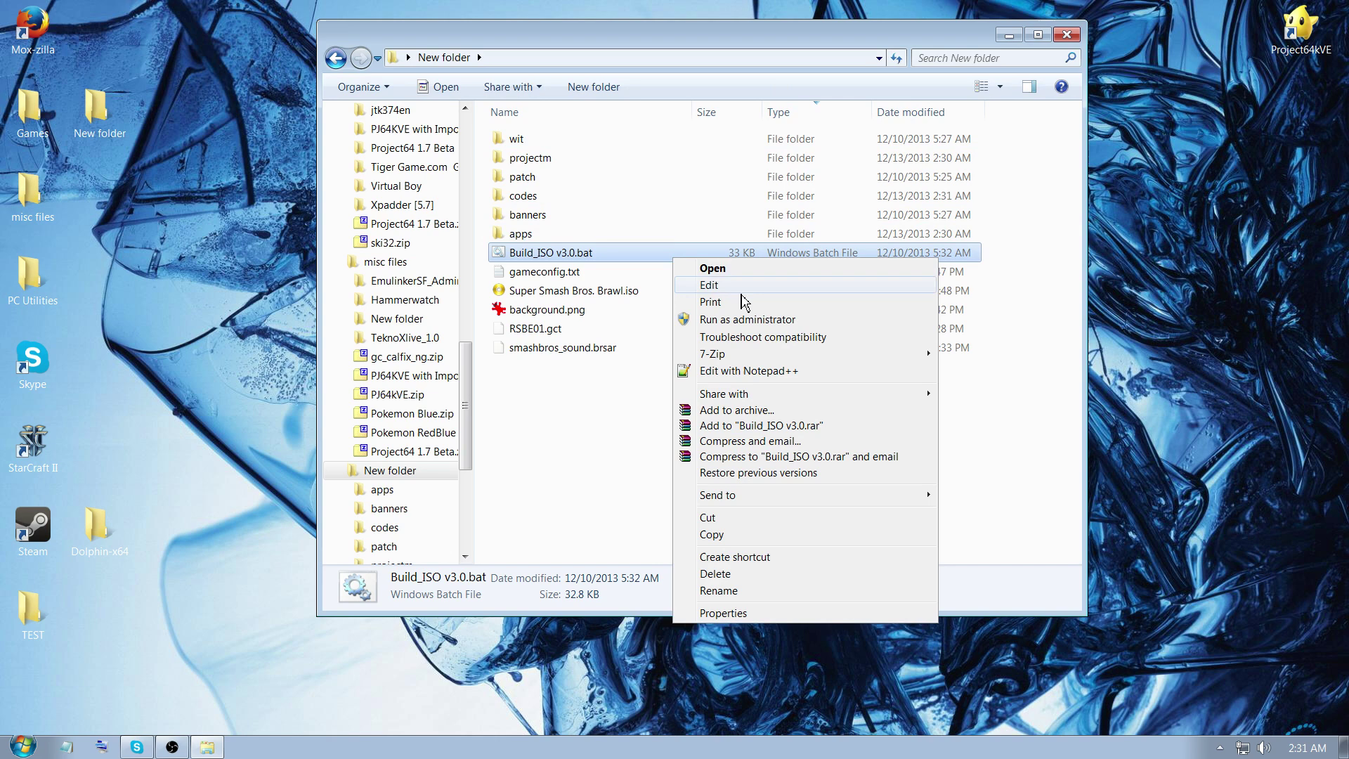
click(703, 321)
key(Return)
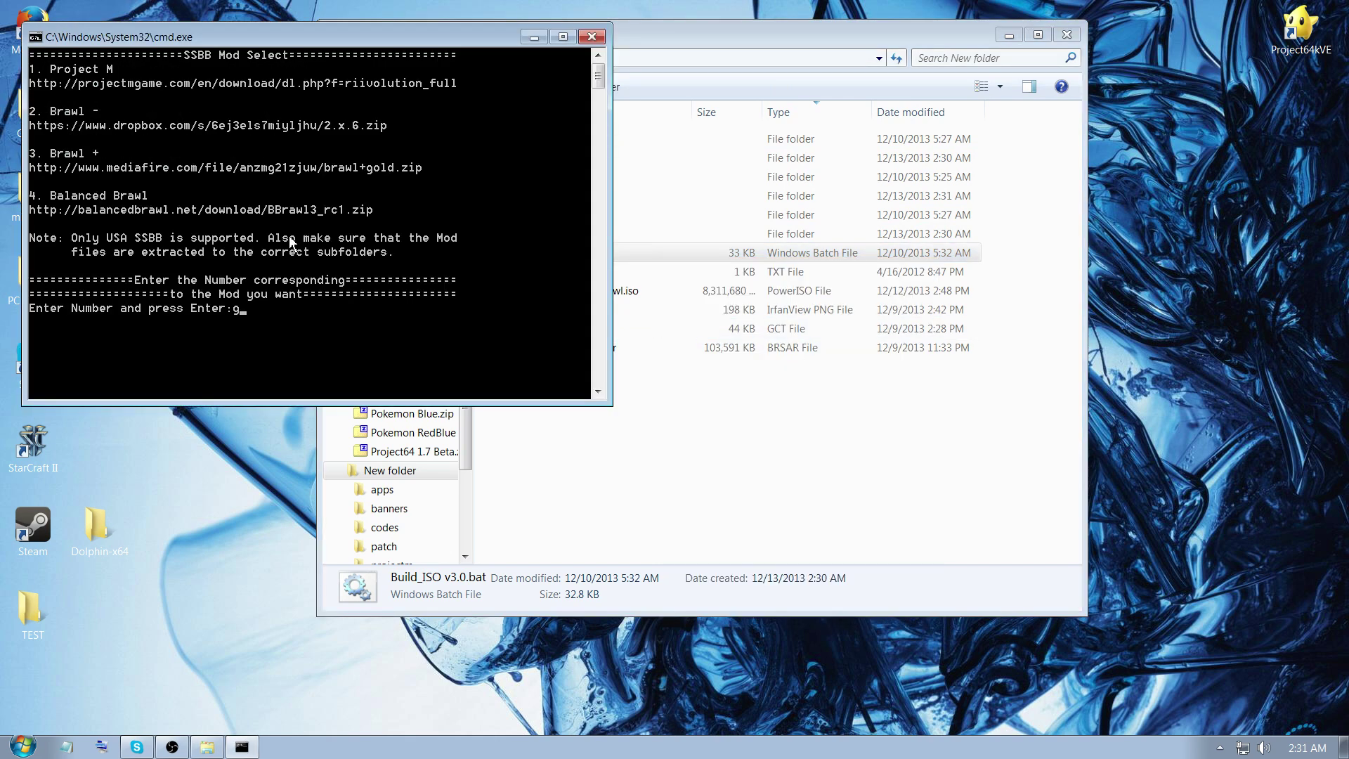
text(1)
key(Return)
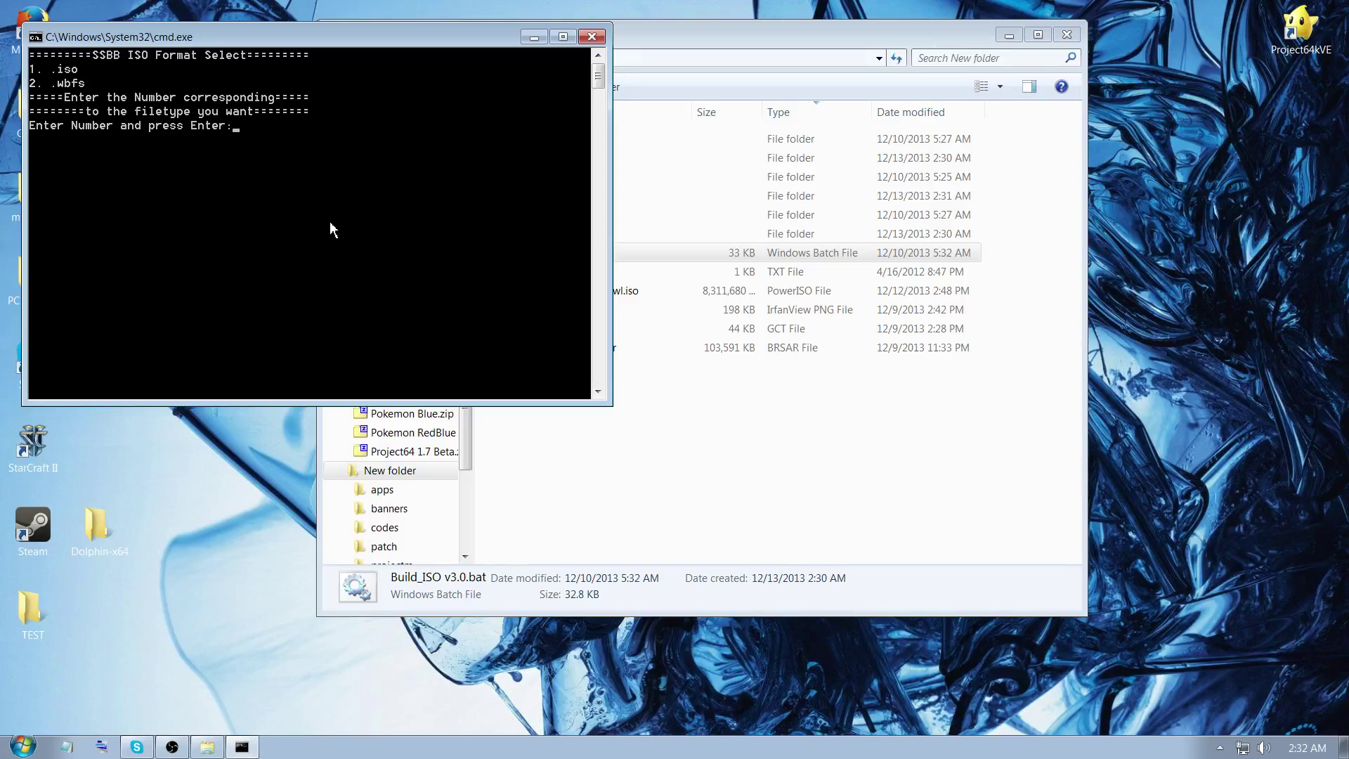
Step: Choose option 1, .iso, as the output format and option 2, a new save slot (KSBx)
text(1)
key(Return)
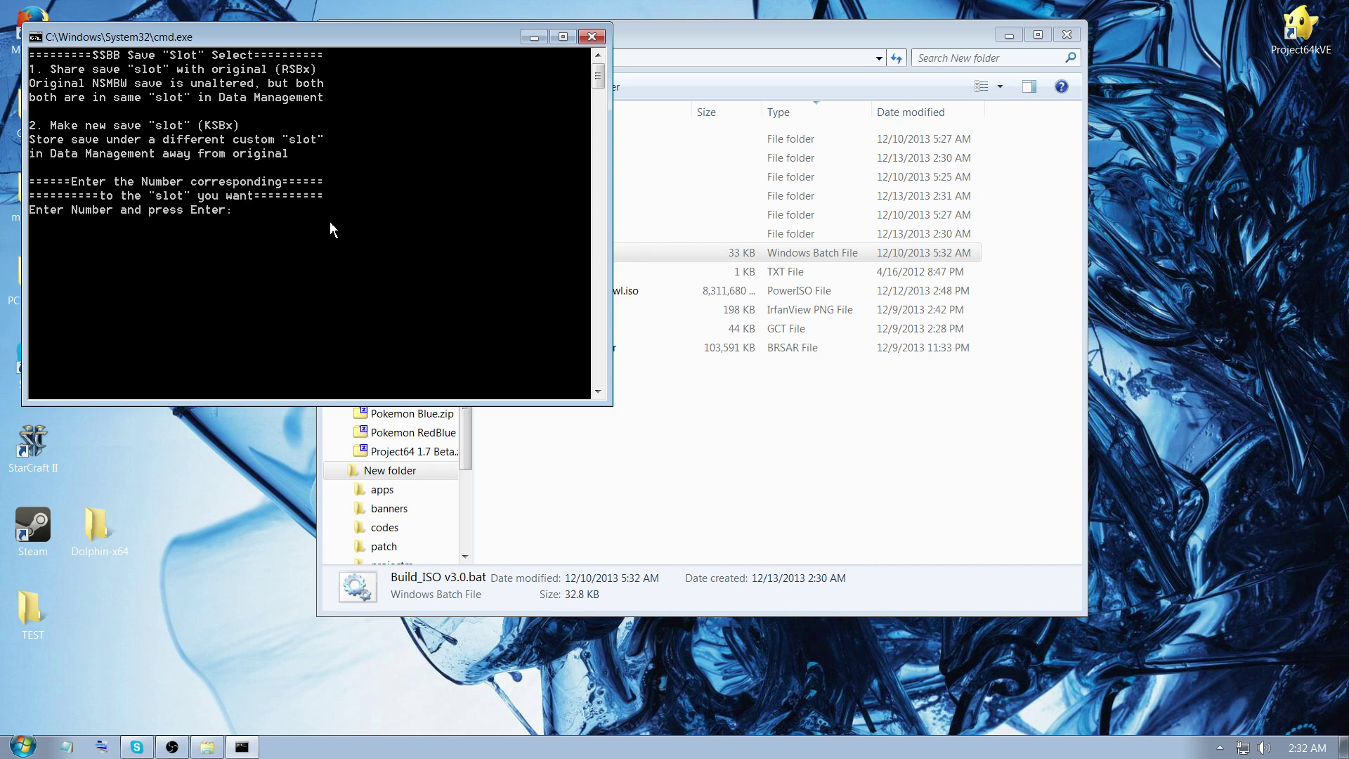
text(2)
key(Return)
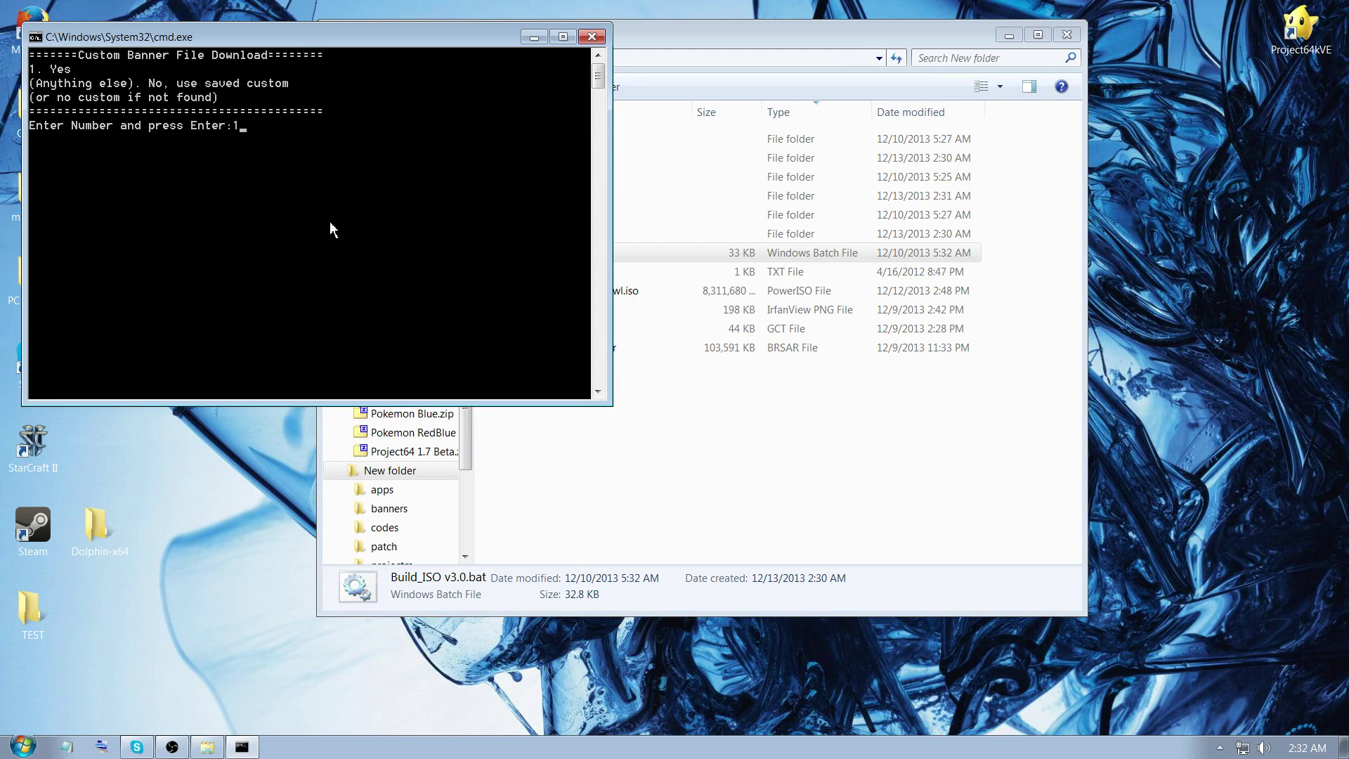
Step: Choose option 2 to skip the custom banner download, then approve the reviewed settings with option 1 to start the build
text(1)
key(BackSpace)
text(2)
key(Return)
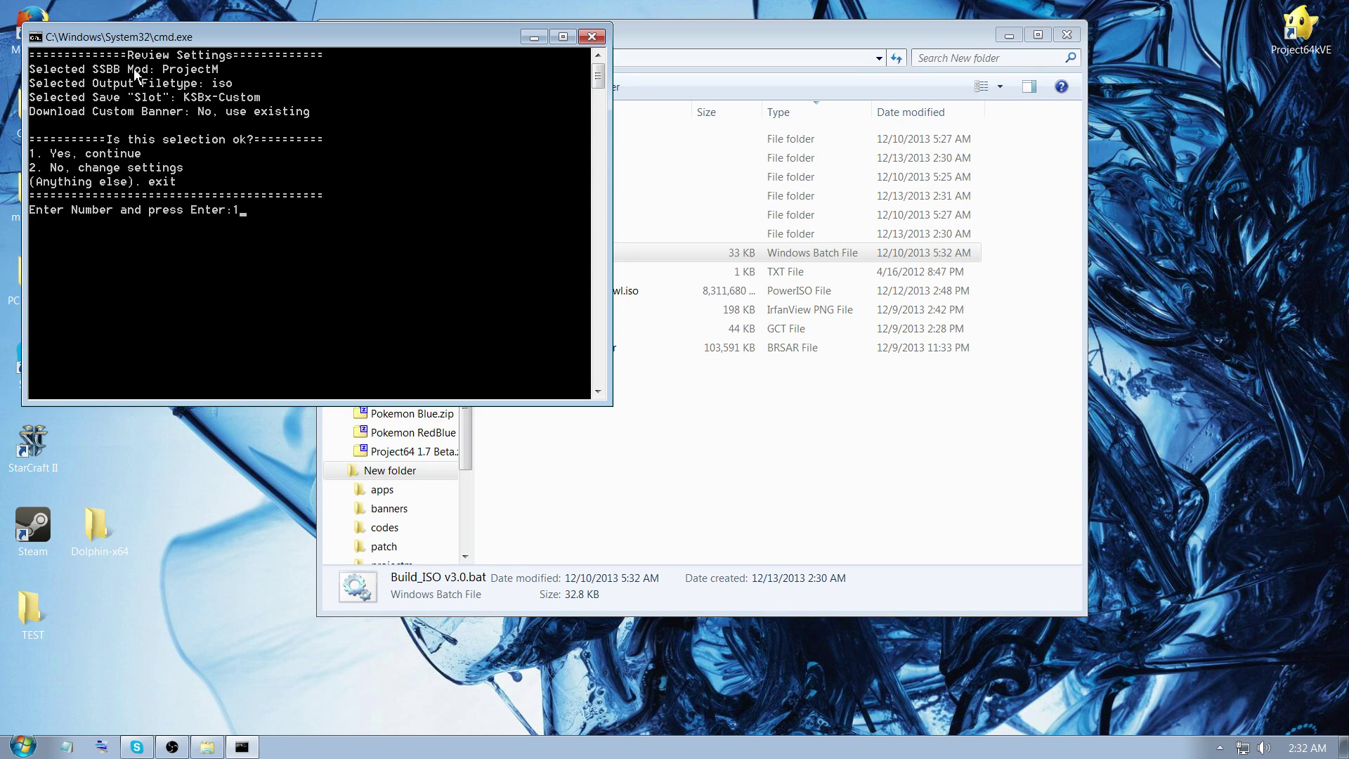
drag(330, 39, 369, 46)
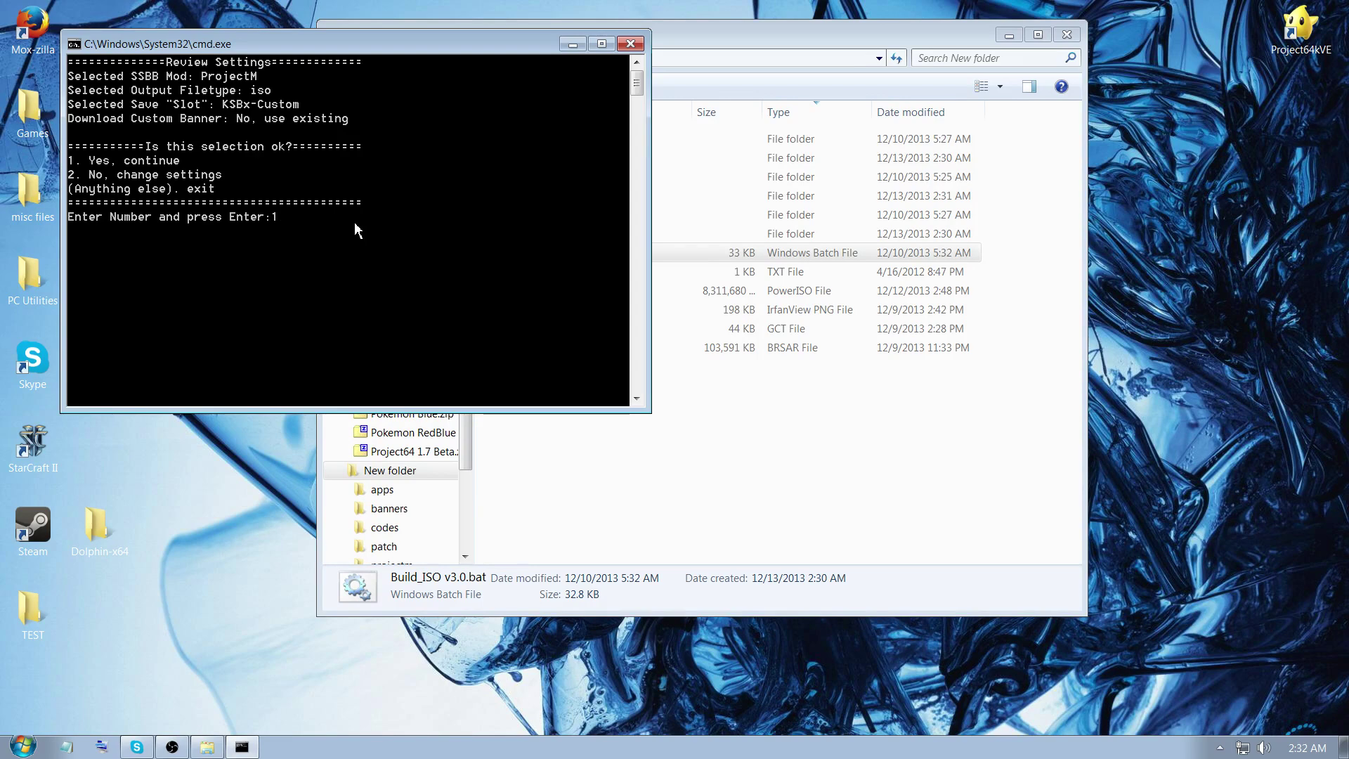
key(Return)
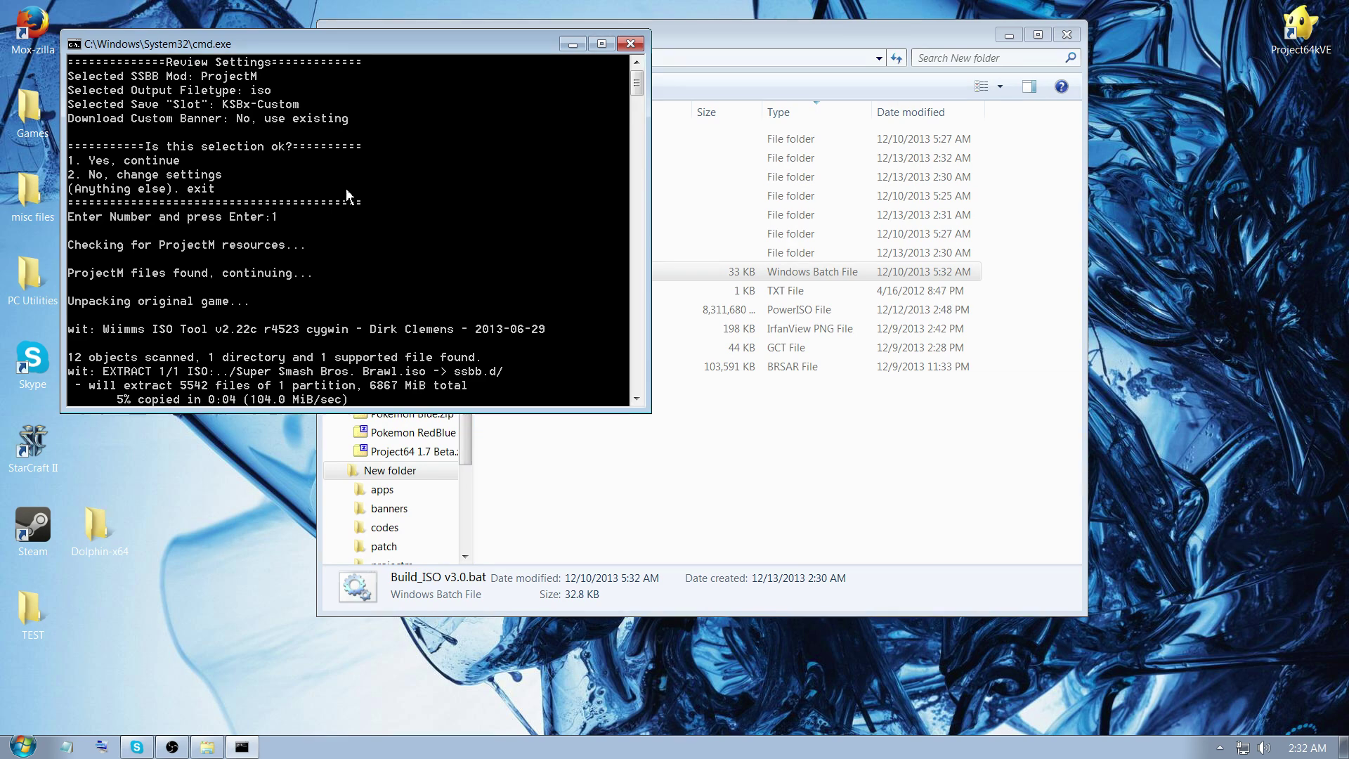
Step: Monitor the ISO build in an enlarged console alongside New folder and dismiss the console once the build ends
drag(728, 51, 810, 55)
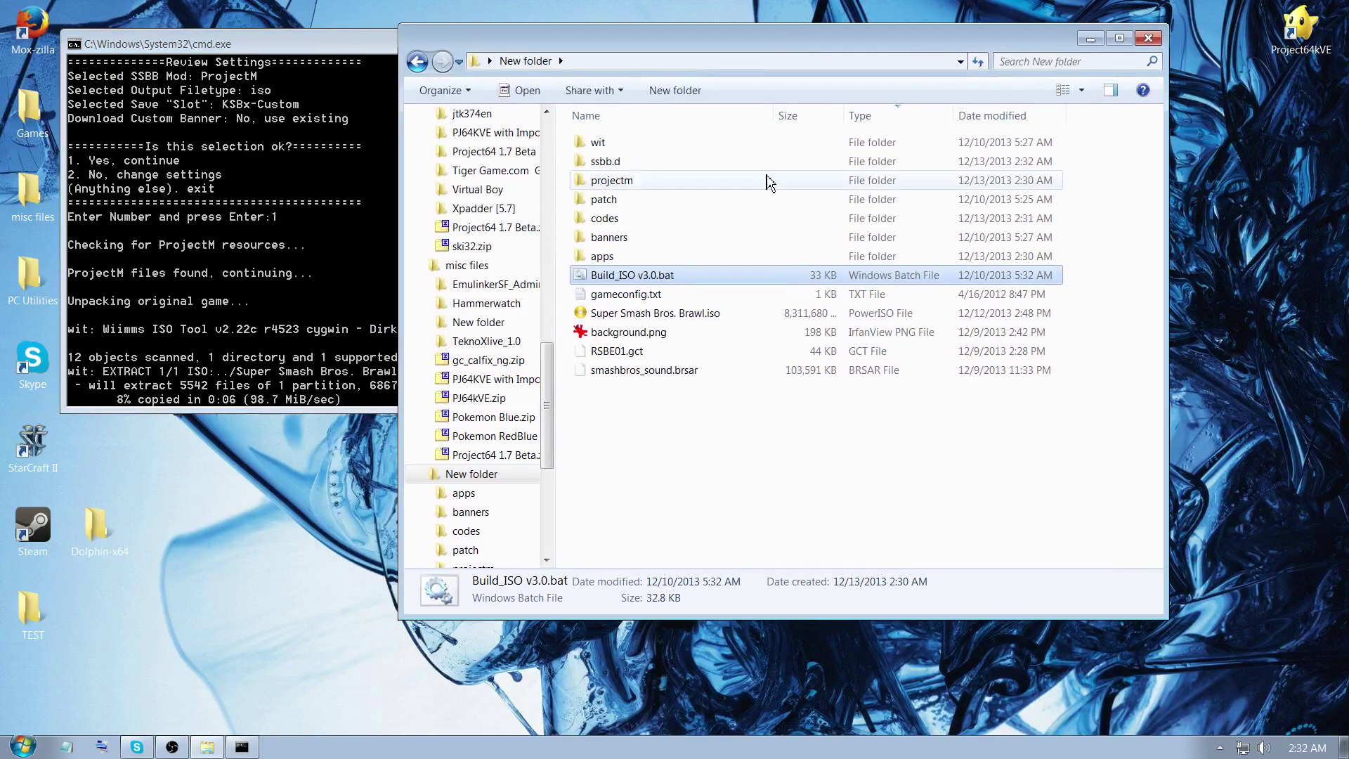
click(685, 314)
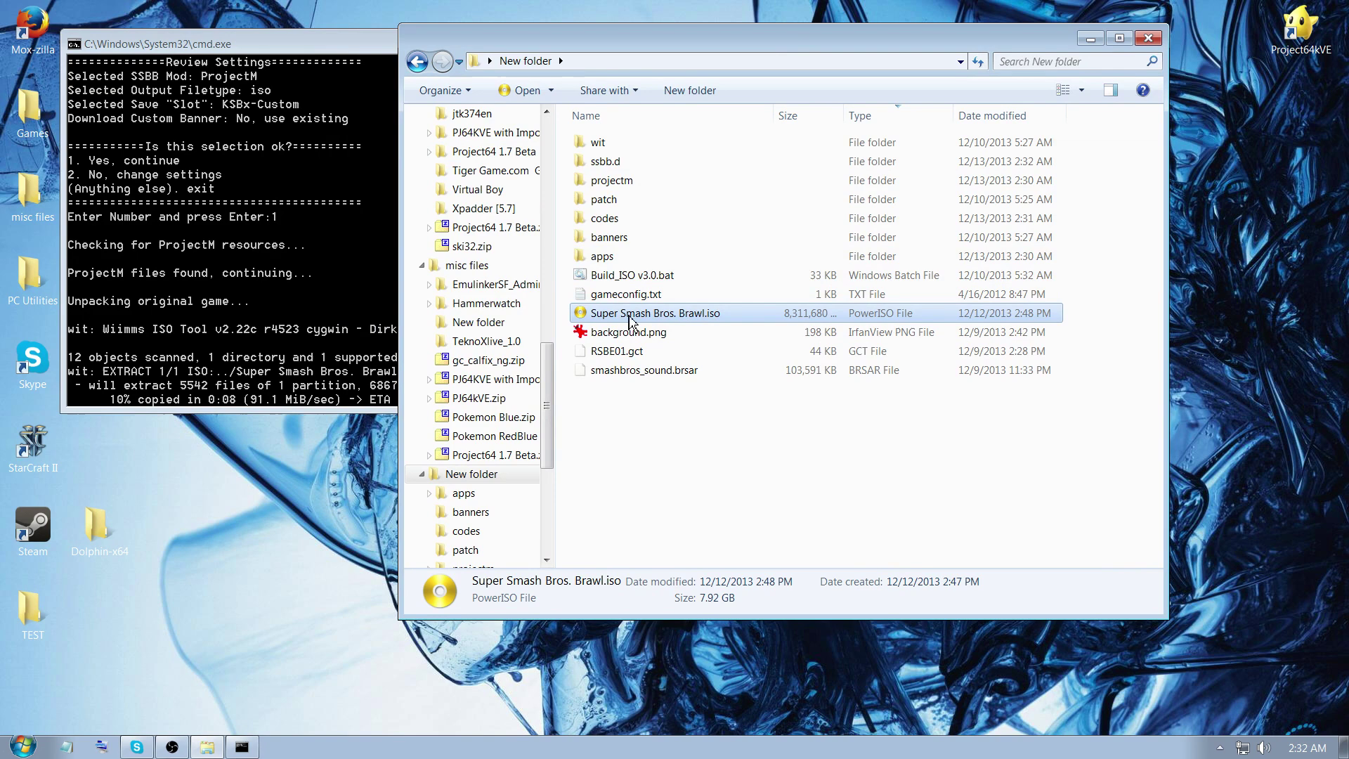
click(336, 49)
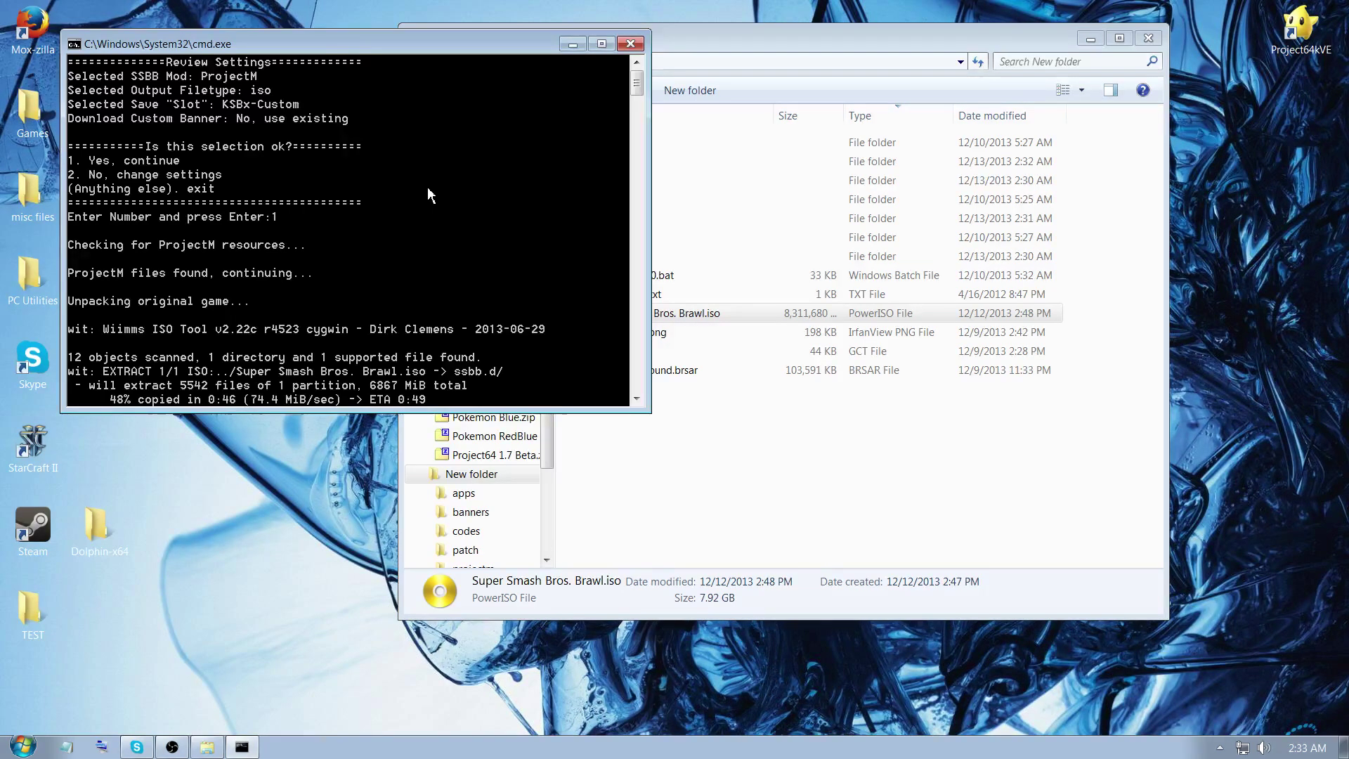
drag(768, 42, 881, 41)
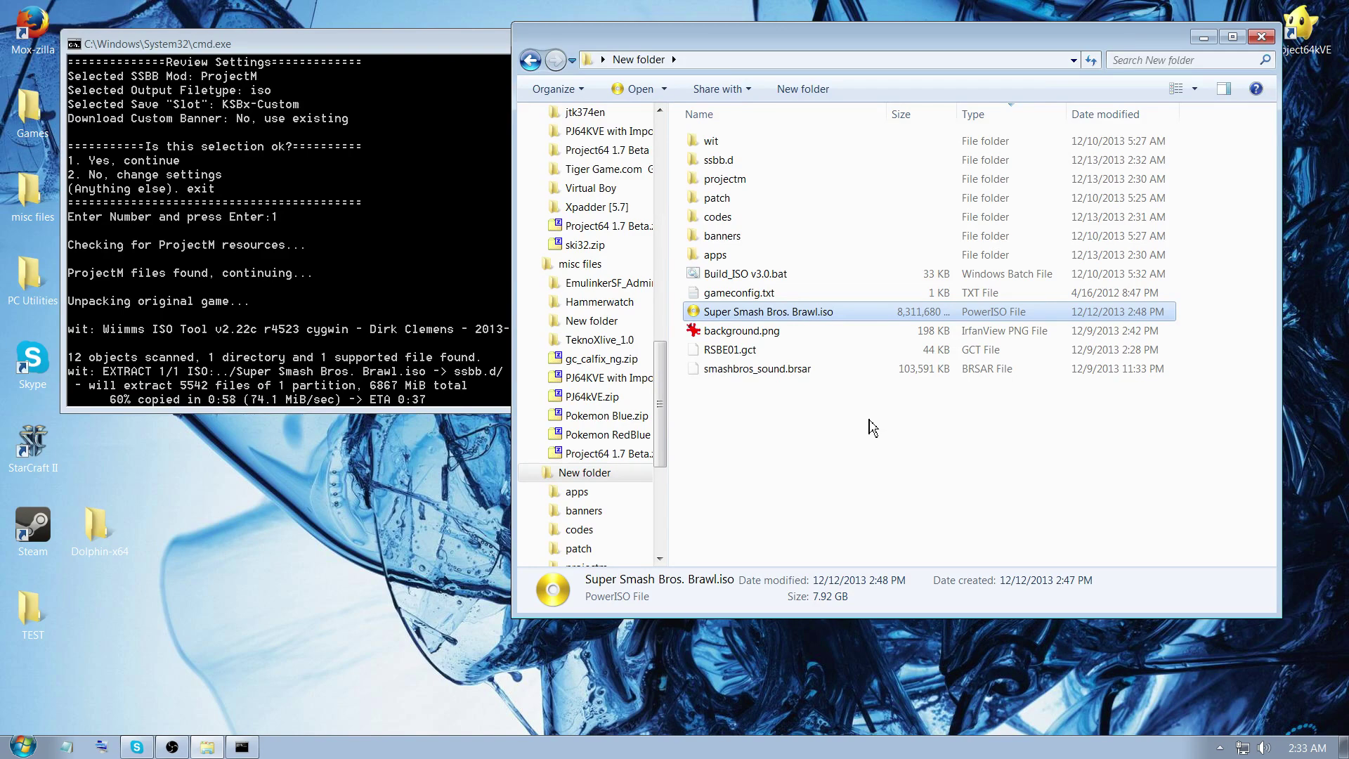
click(478, 56)
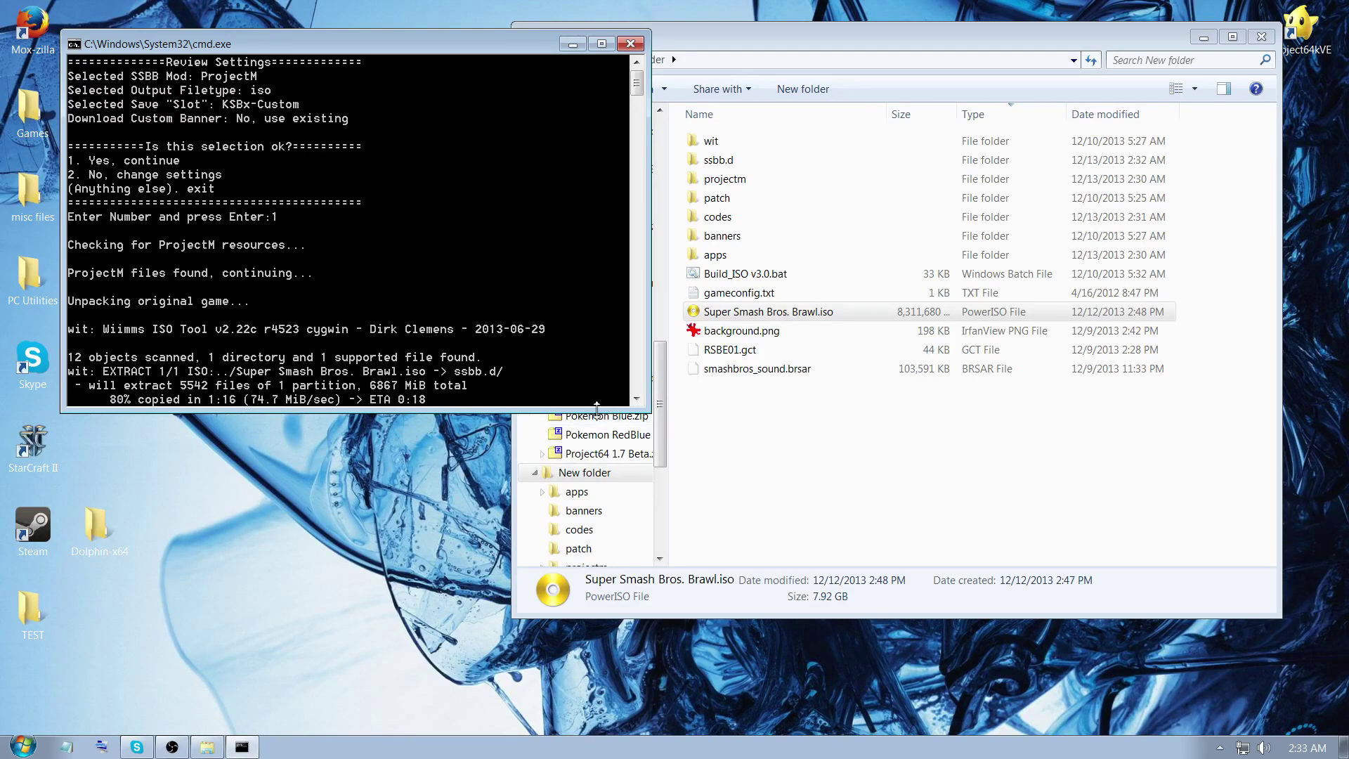
drag(614, 412, 566, 539)
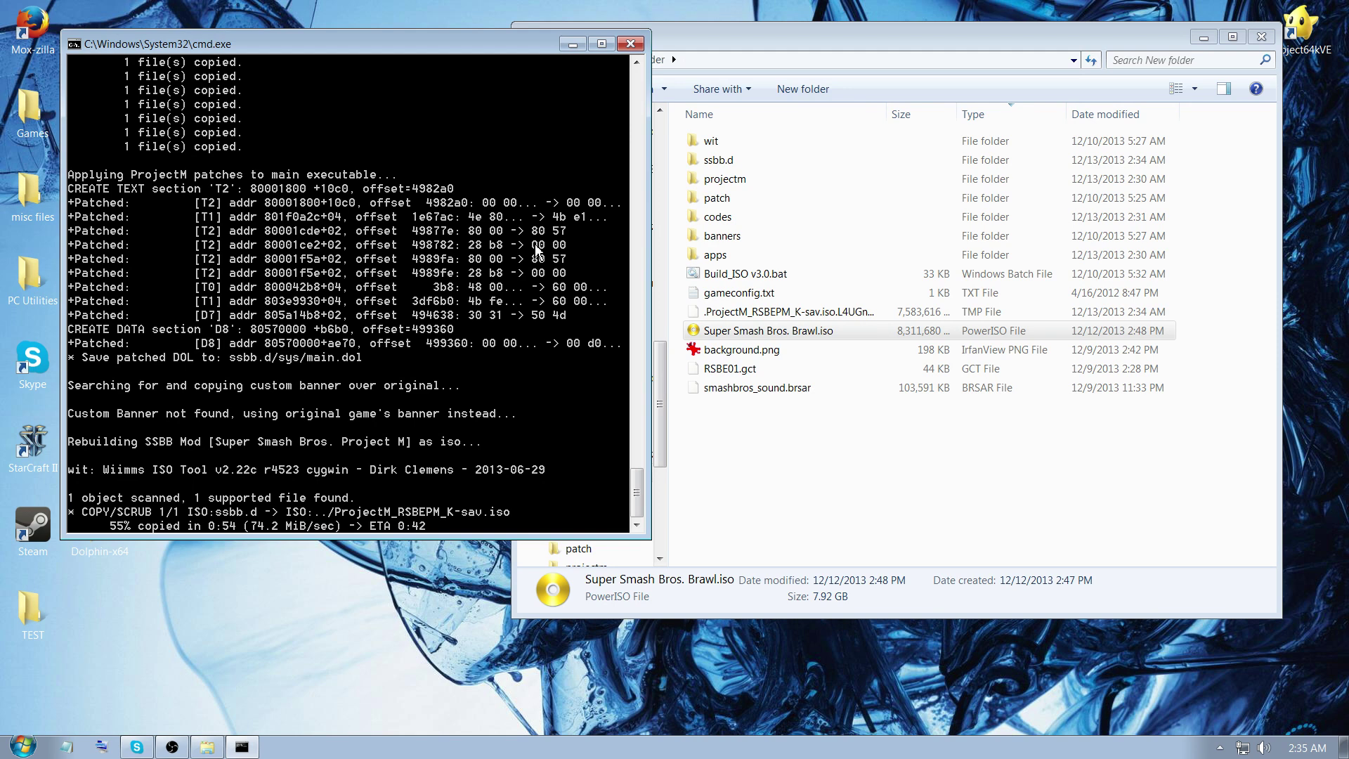
click(943, 44)
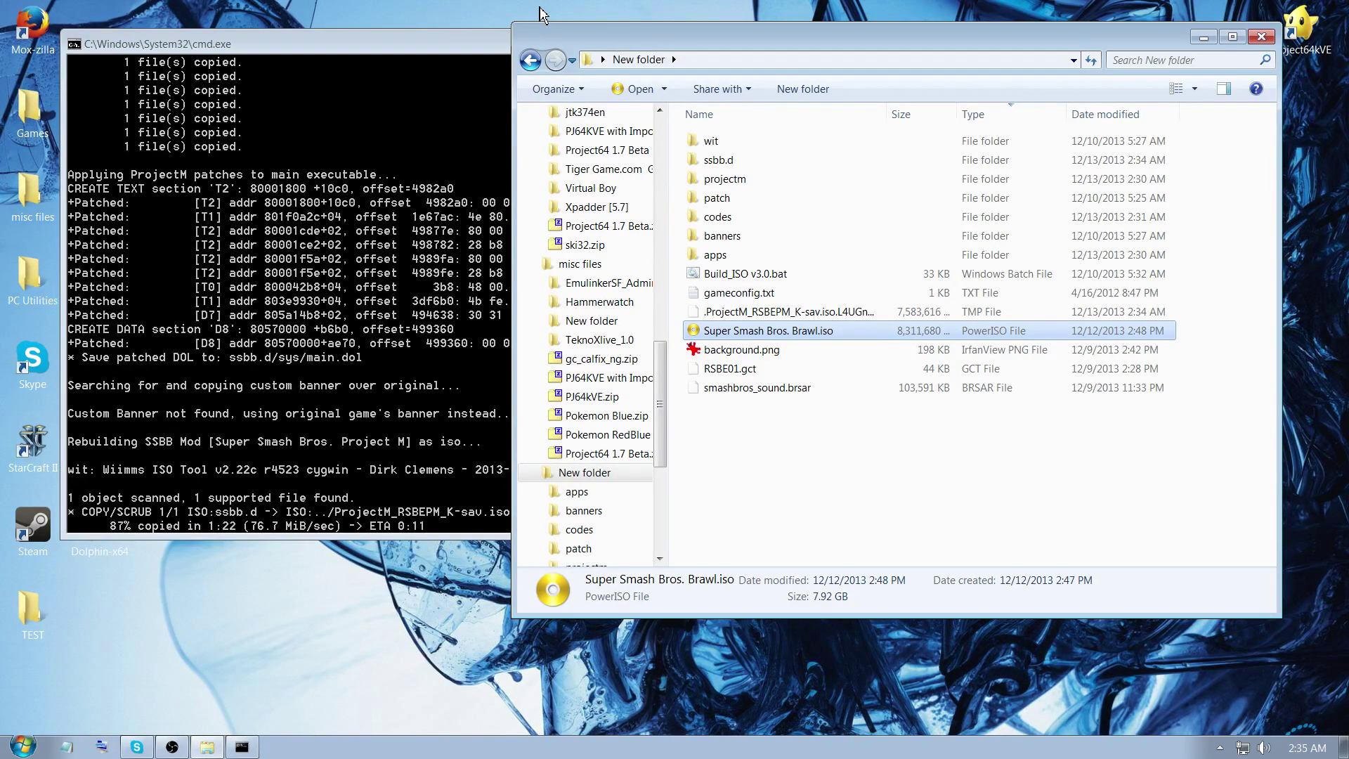
click(502, 44)
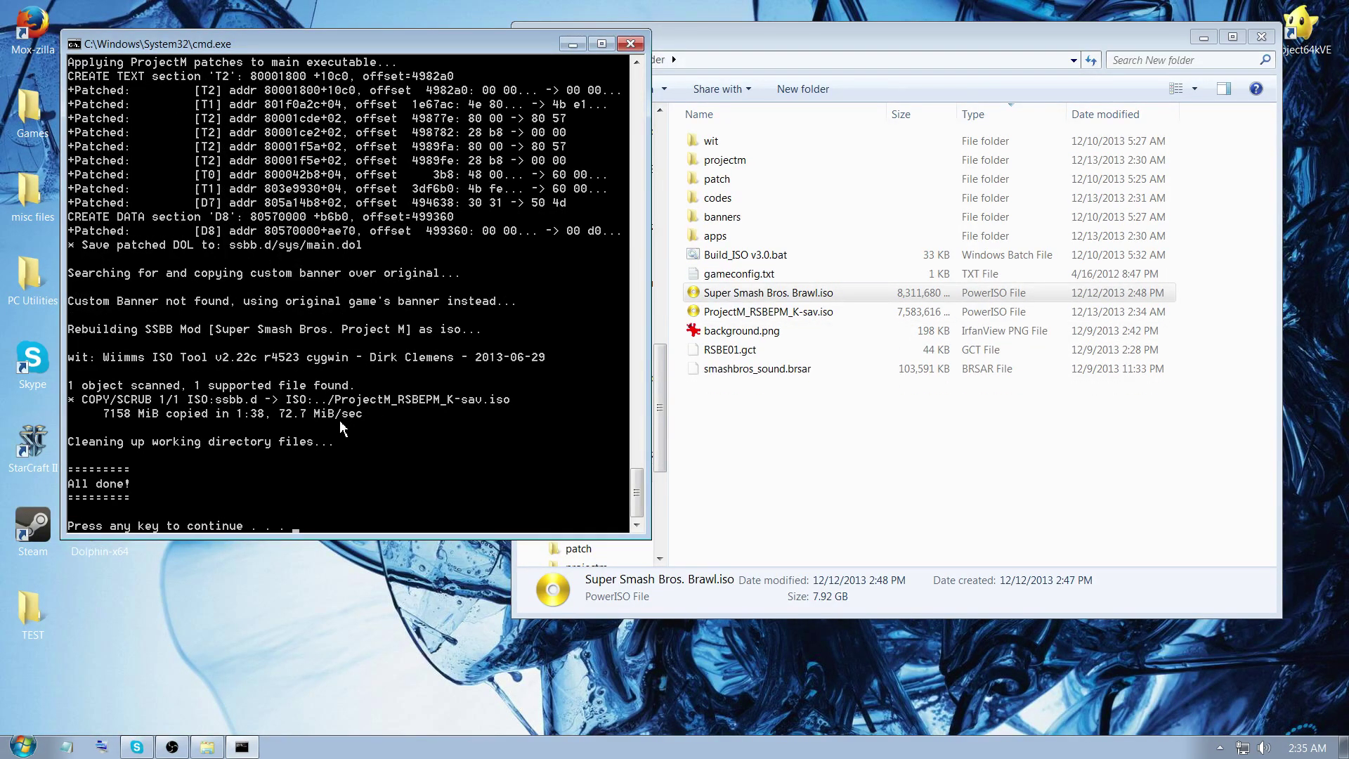
key(Return)
click(754, 316)
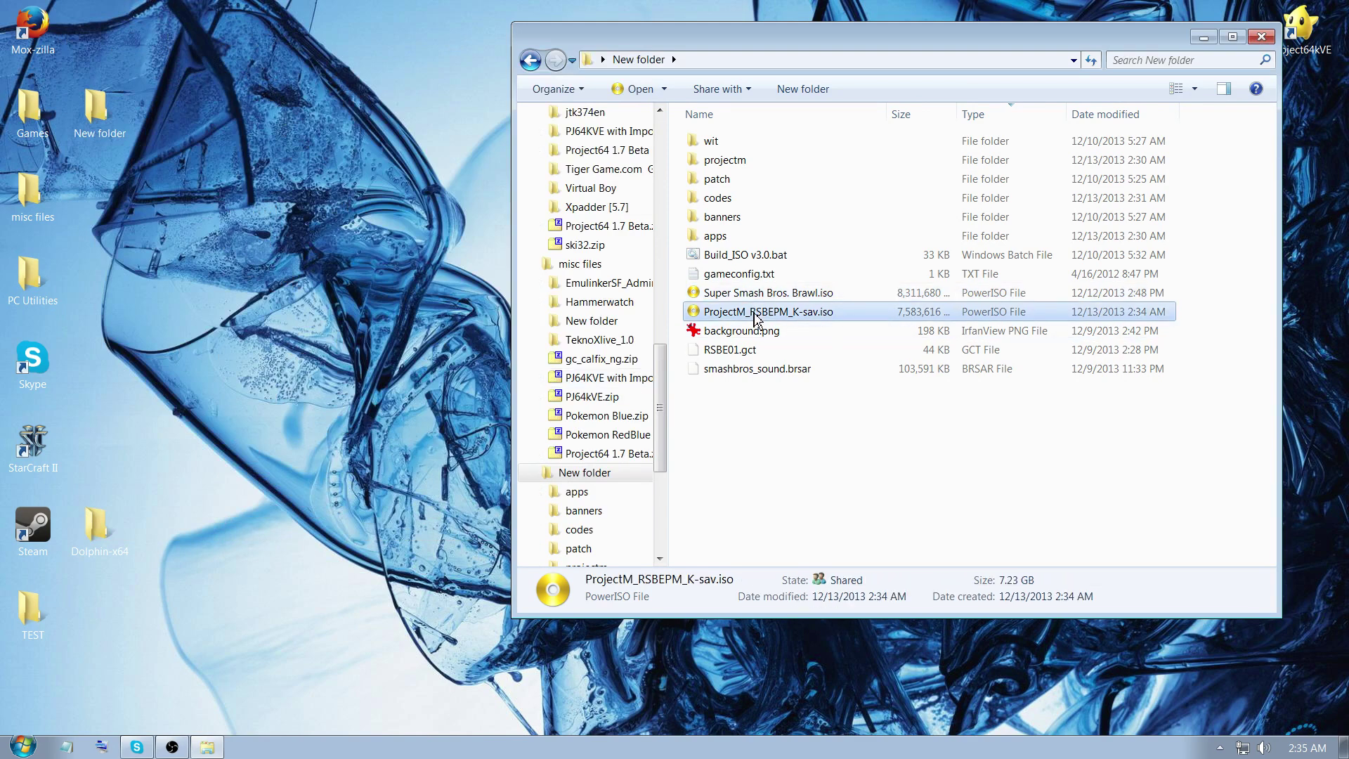
right_click(770, 318)
click(815, 642)
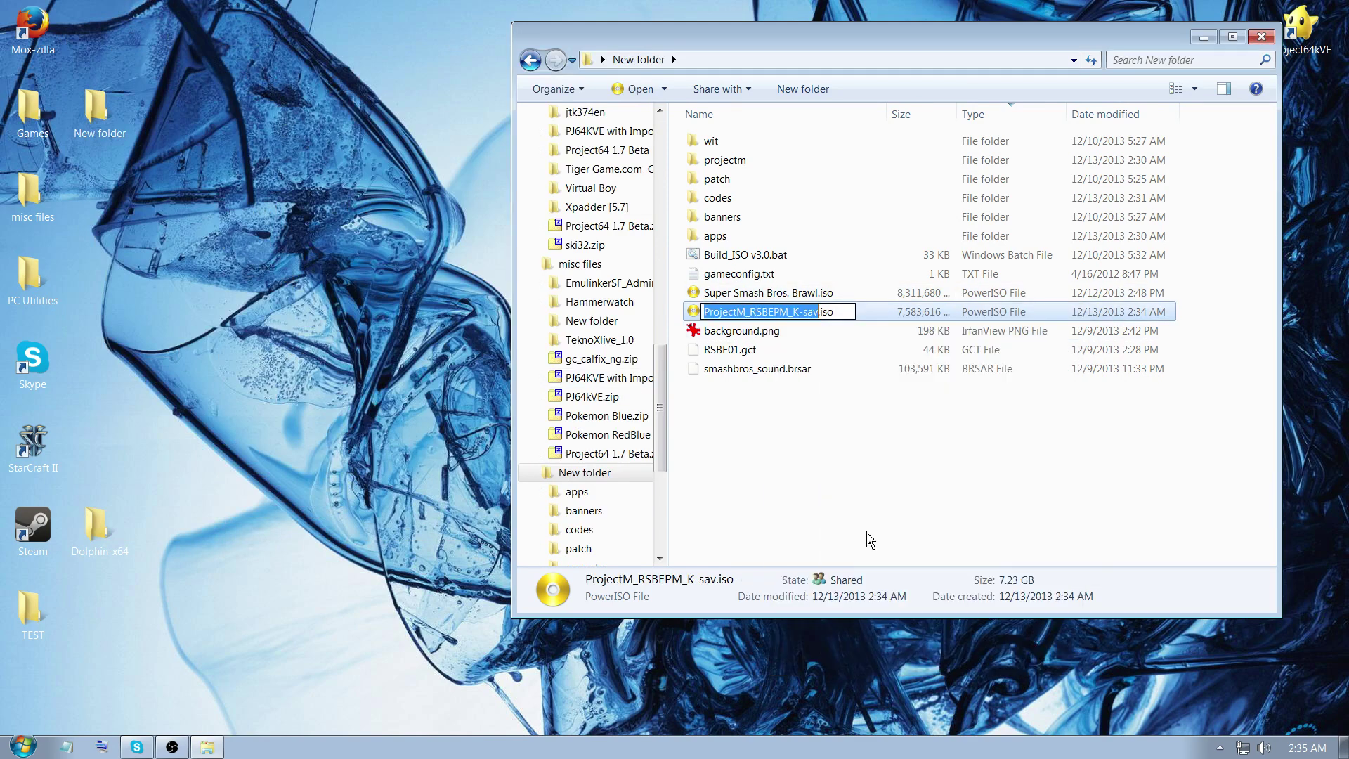
drag(843, 312, 672, 325)
click(851, 311)
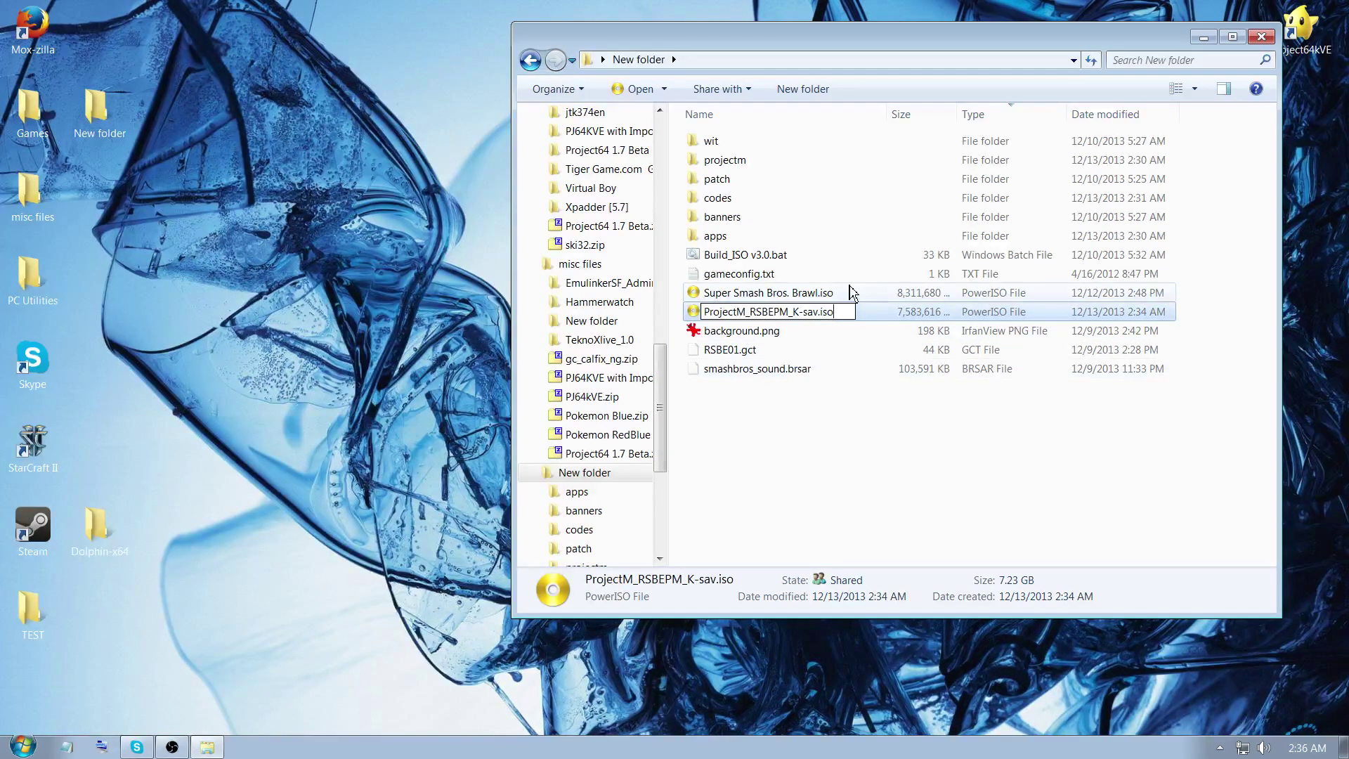
click(835, 298)
click(822, 316)
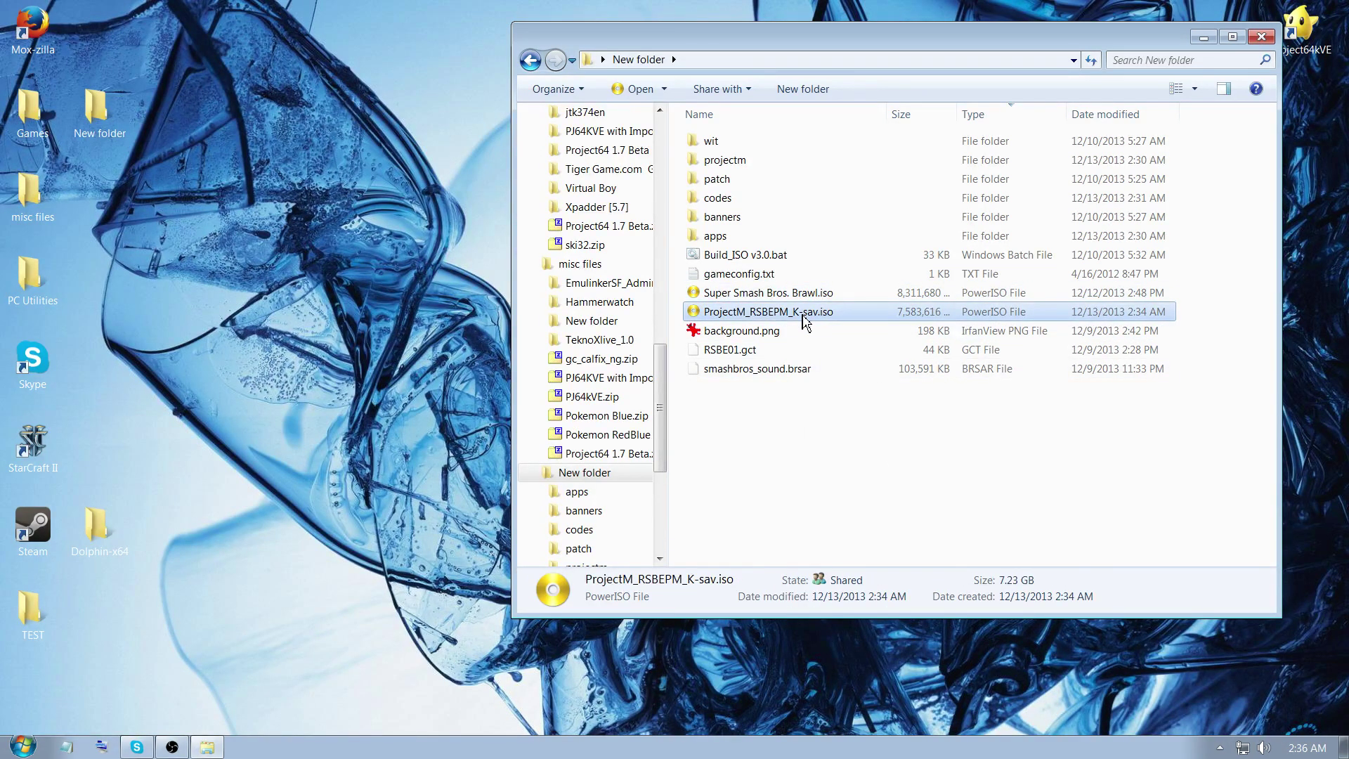
right_click(805, 319)
key(Escape)
click(801, 317)
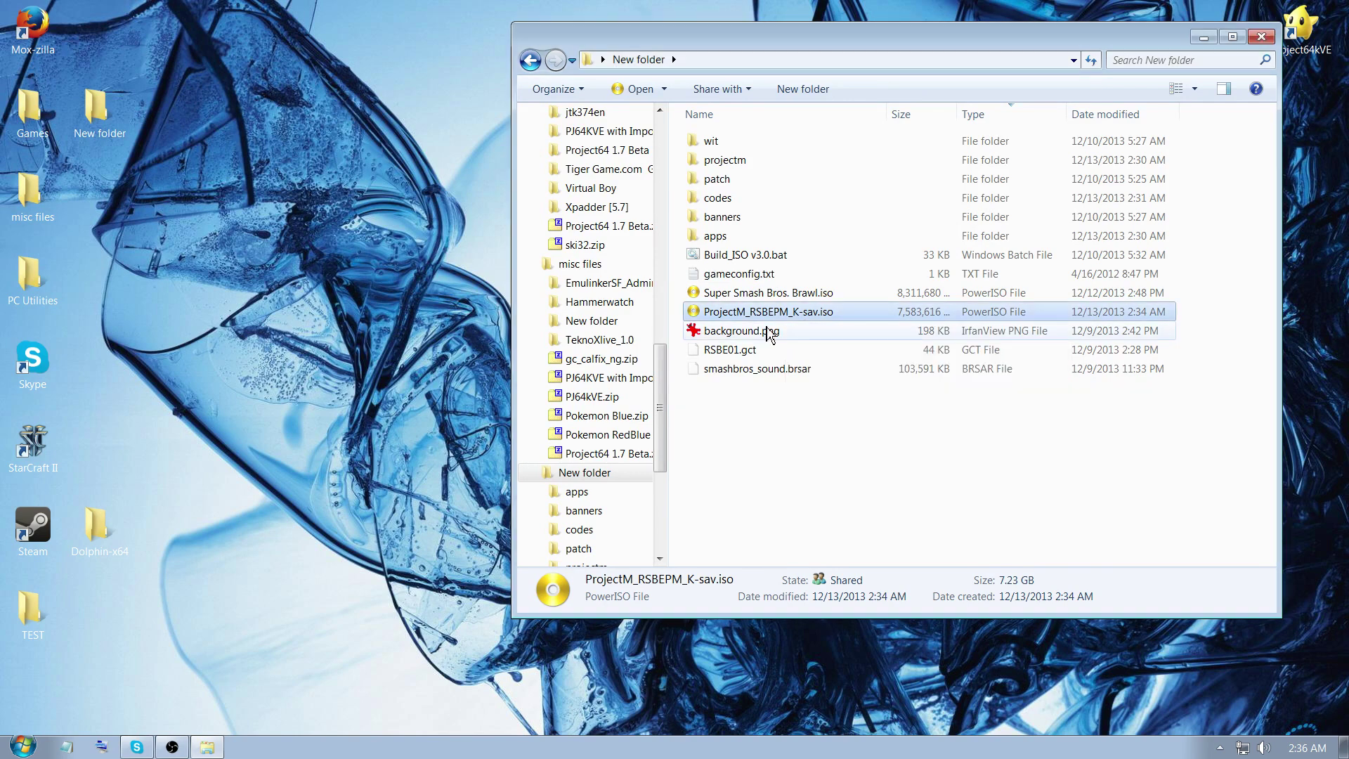
key(Return)
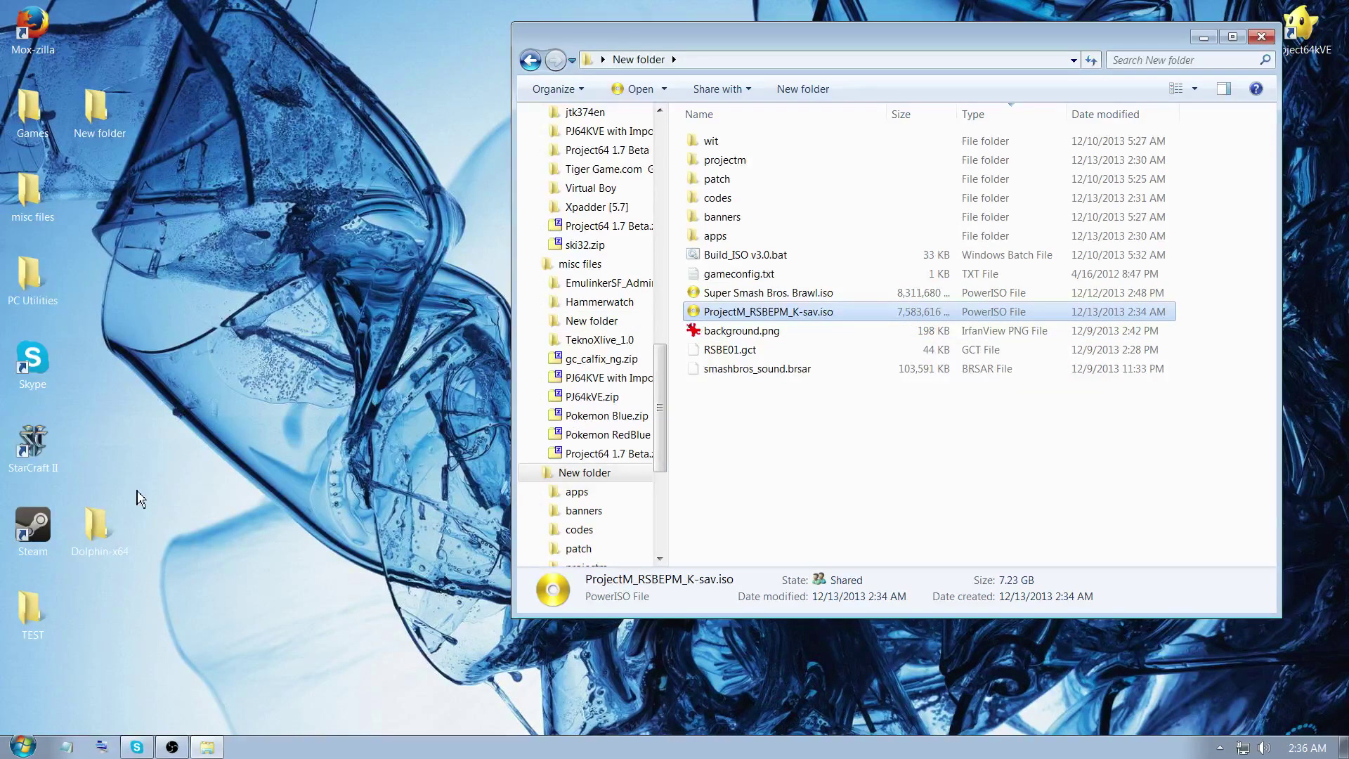
Step: Move ProjectM_RSBEPM_K-sav.iso from New folder into the desktop's Dolphin-x64 folder
double_click(104, 538)
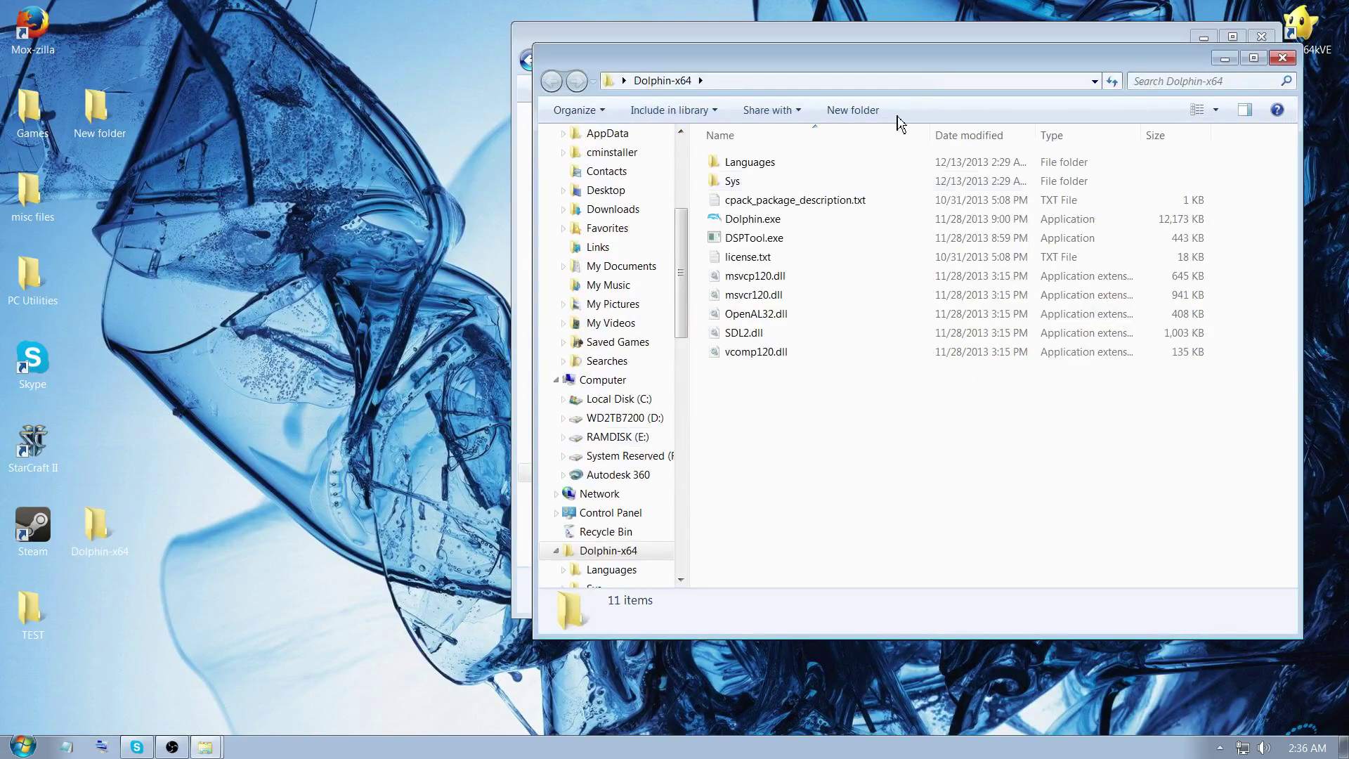
drag(933, 55, 789, 360)
click(773, 311)
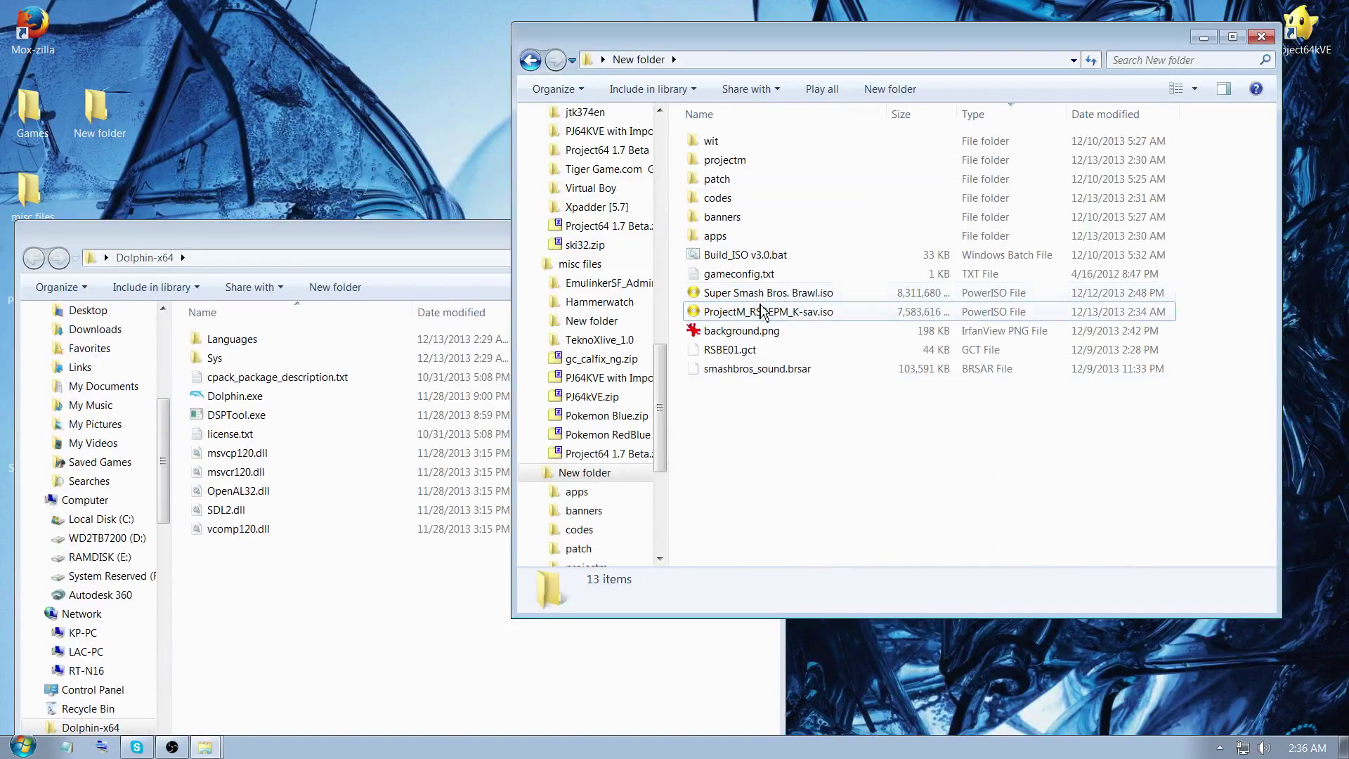
click(314, 627)
key(ctrl+v)
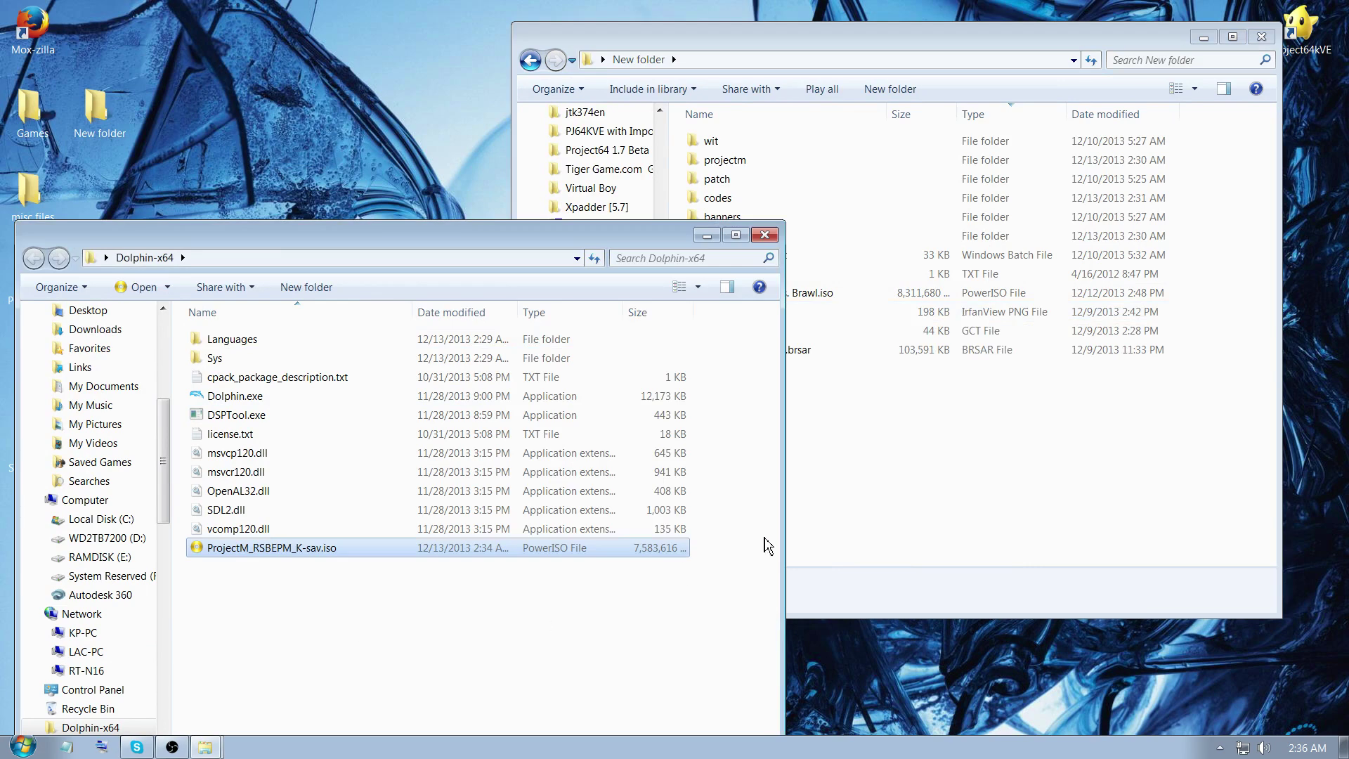
Step: Close the New folder window and delete New folder from the desktop, keeping the Dolphin-x64 window open
click(957, 506)
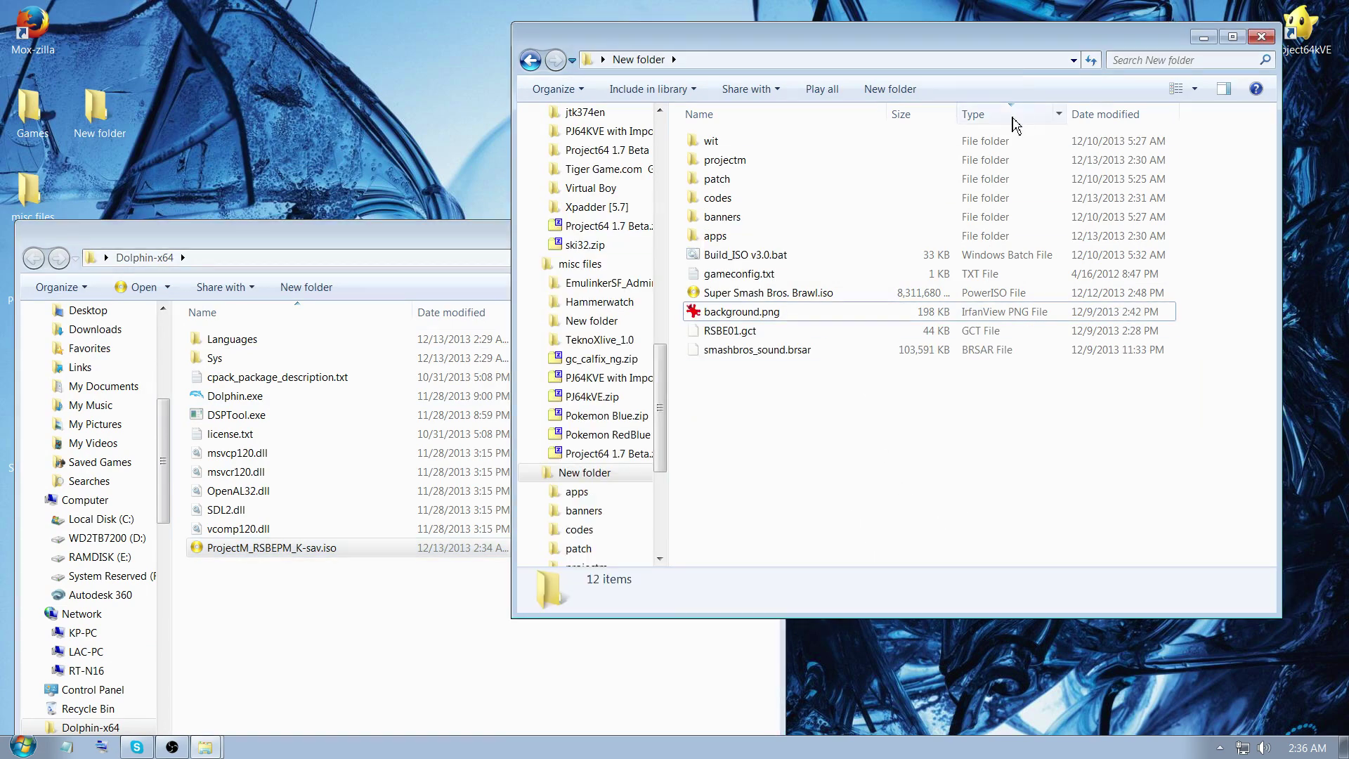
drag(458, 246, 577, 141)
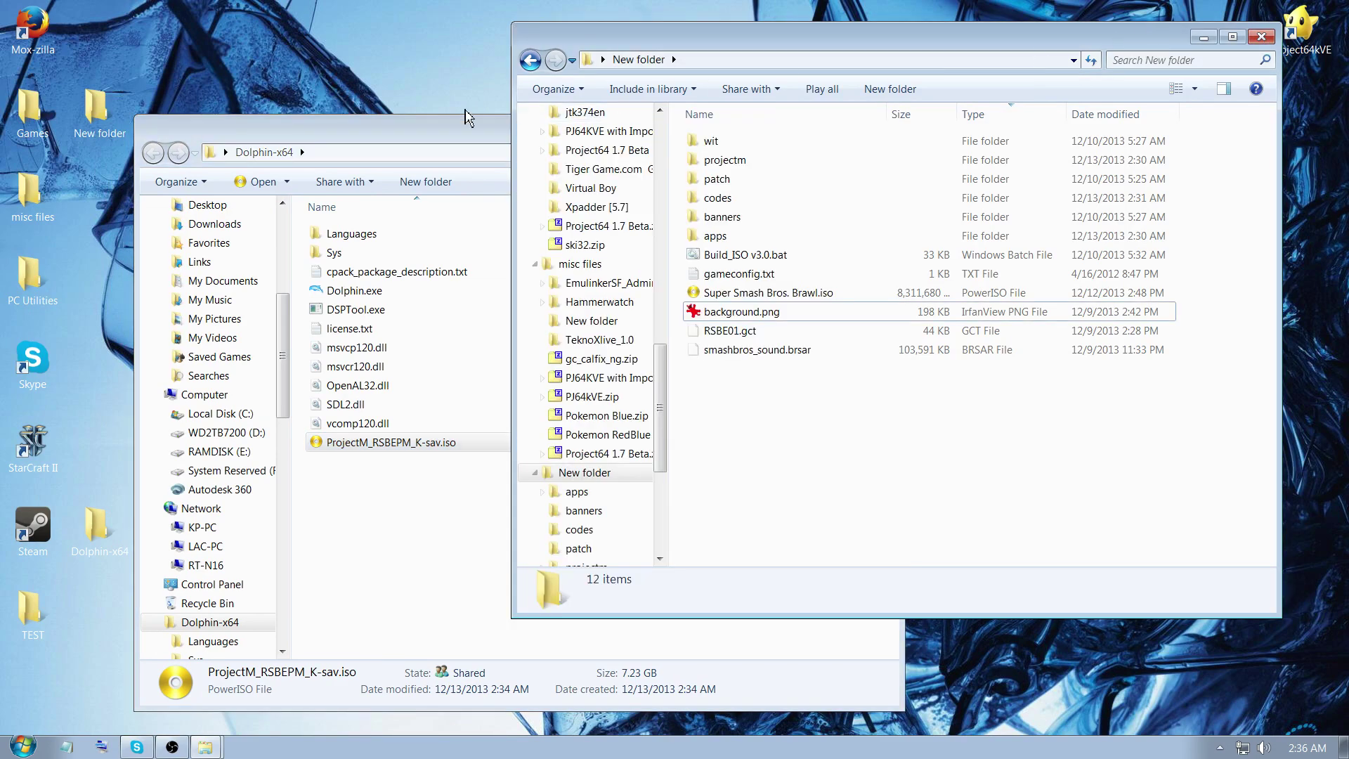
drag(404, 141, 339, 130)
click(1019, 449)
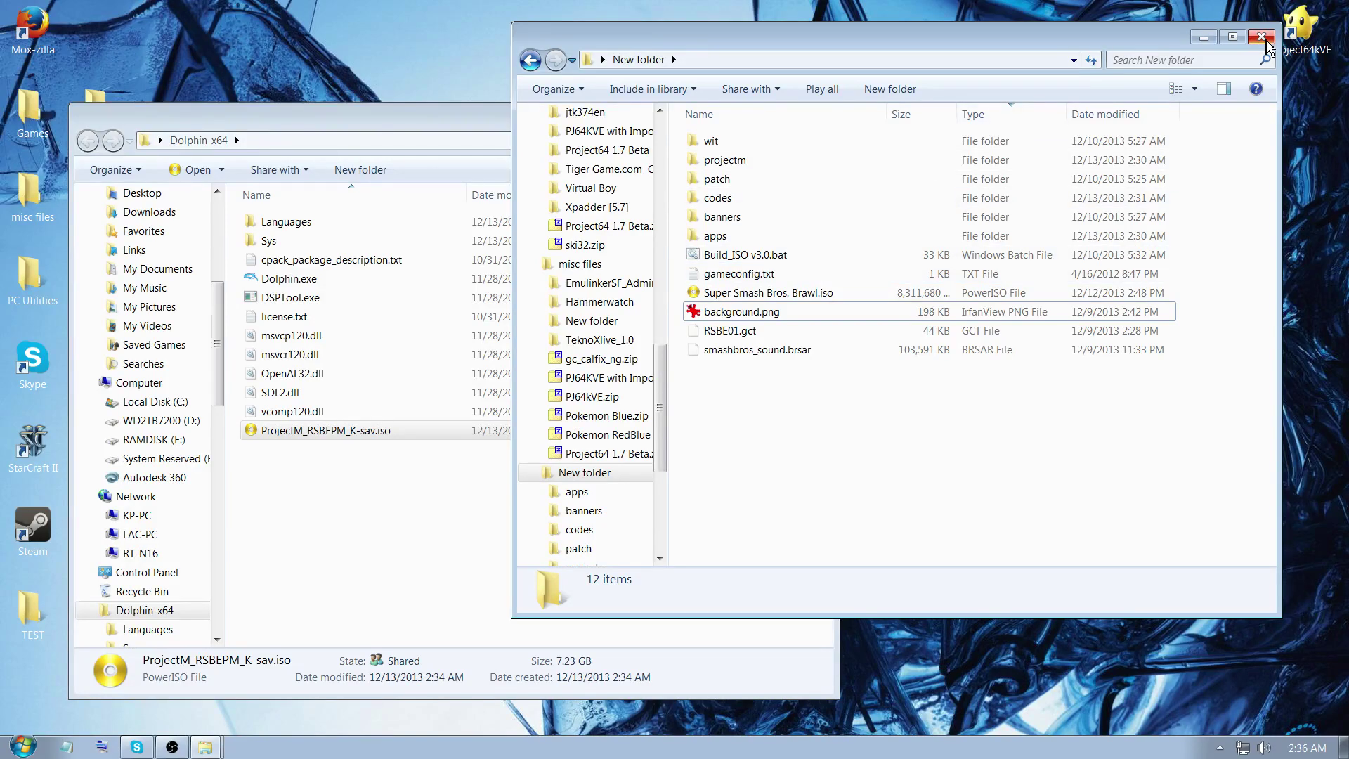
click(1261, 39)
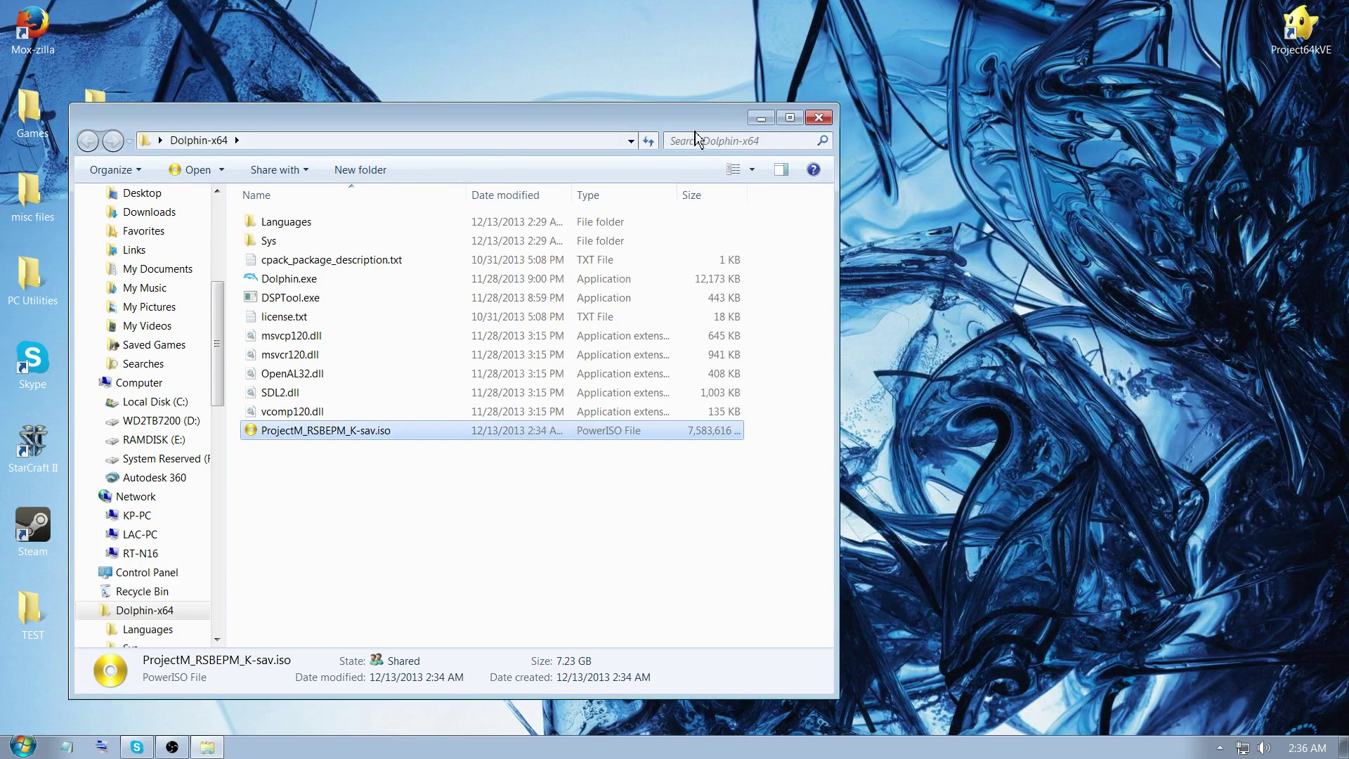
drag(696, 135, 930, 120)
click(98, 112)
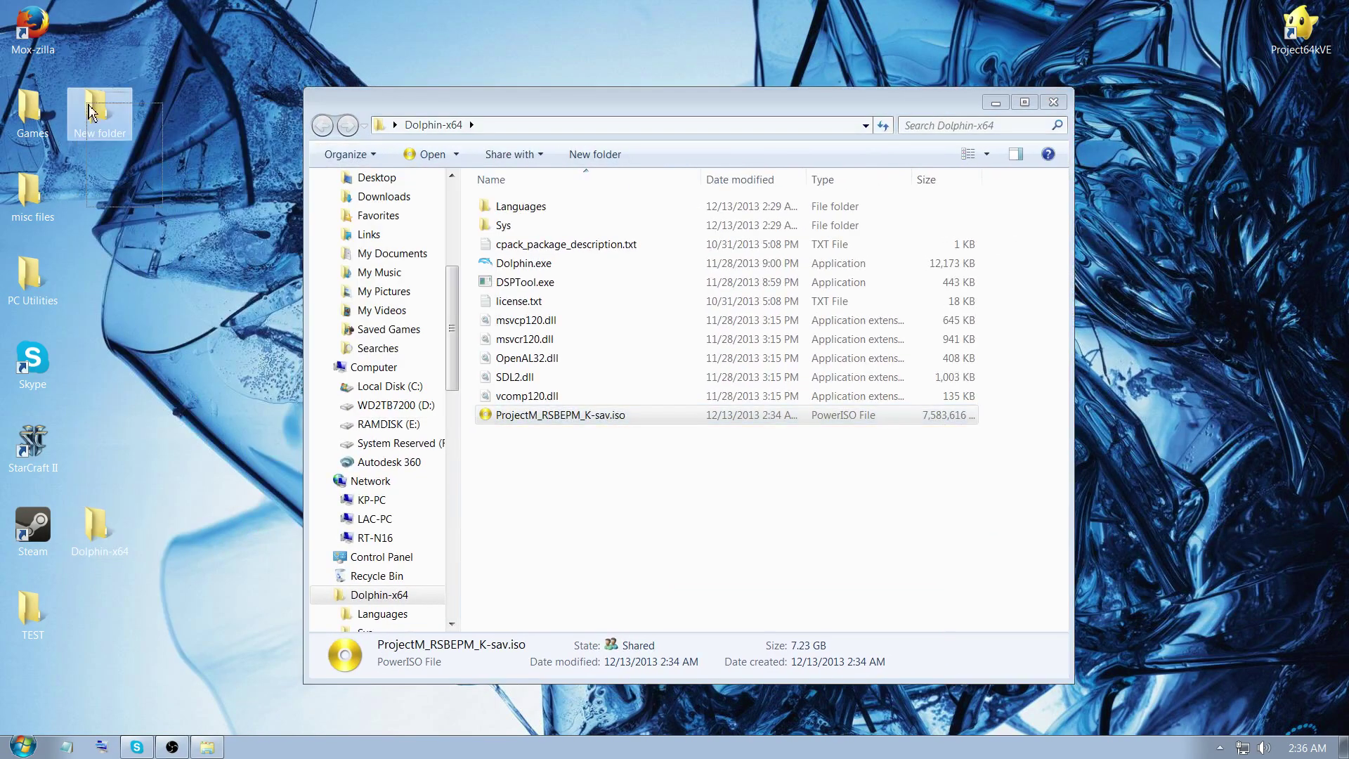
click(204, 13)
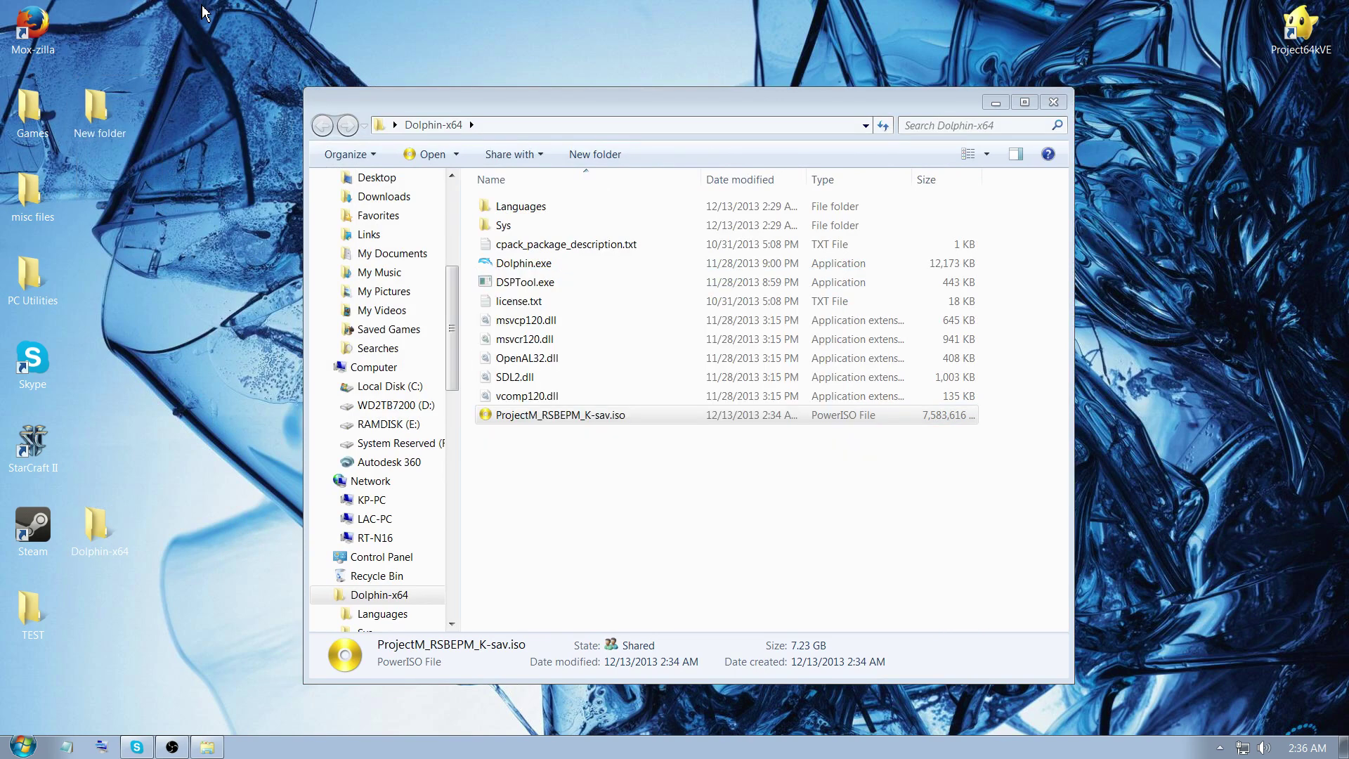
click(552, 264)
drag(709, 110, 828, 43)
Step: Run Dolphin.exe from the Dolphin-x64 folder as administrator
click(718, 353)
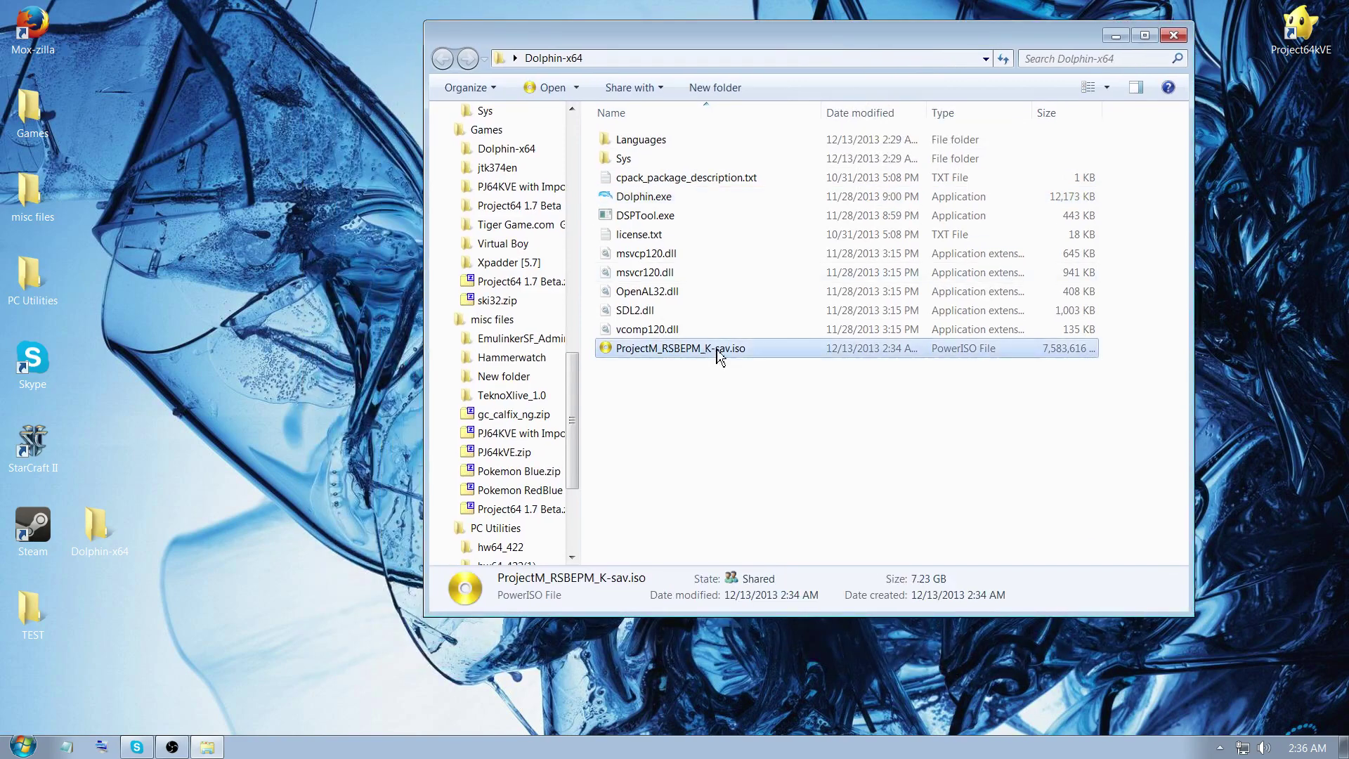
right_click(725, 358)
click(631, 413)
click(684, 355)
click(718, 196)
right_click(717, 195)
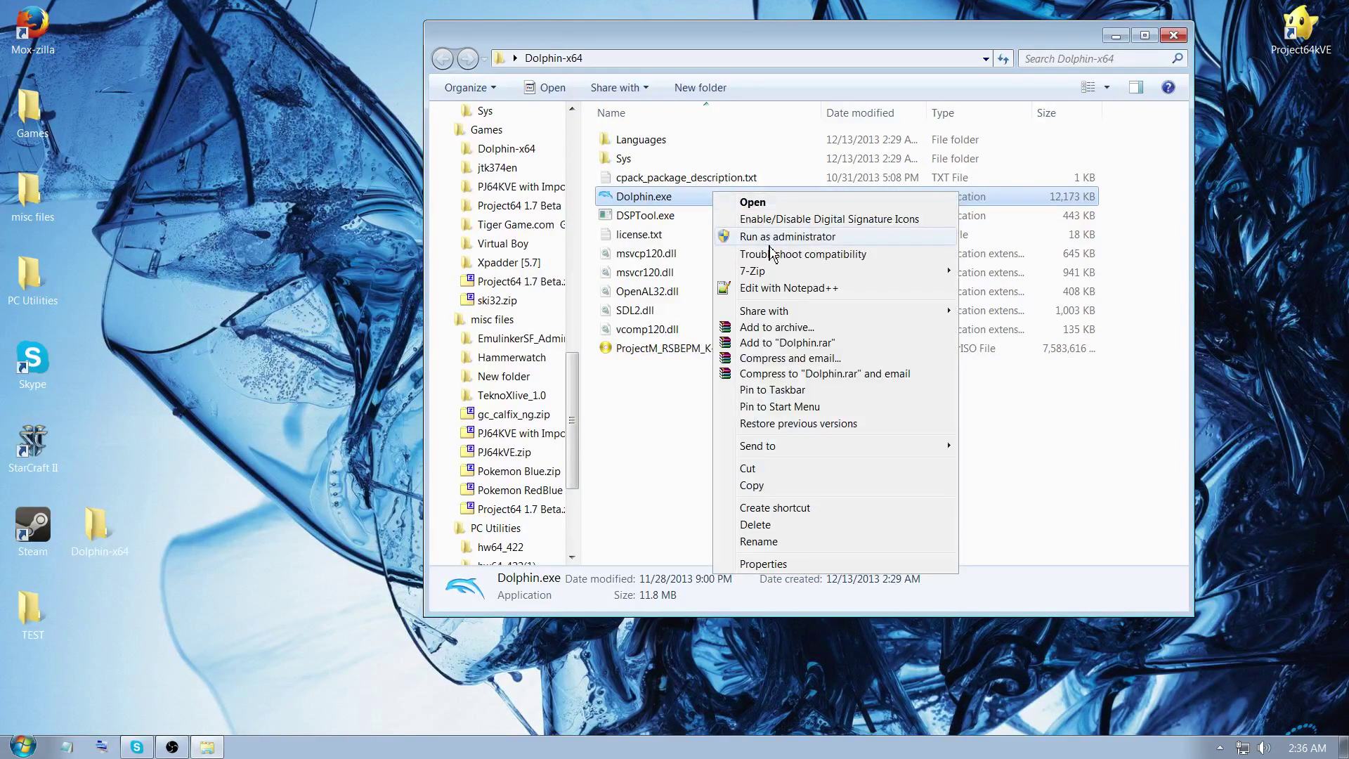
click(771, 243)
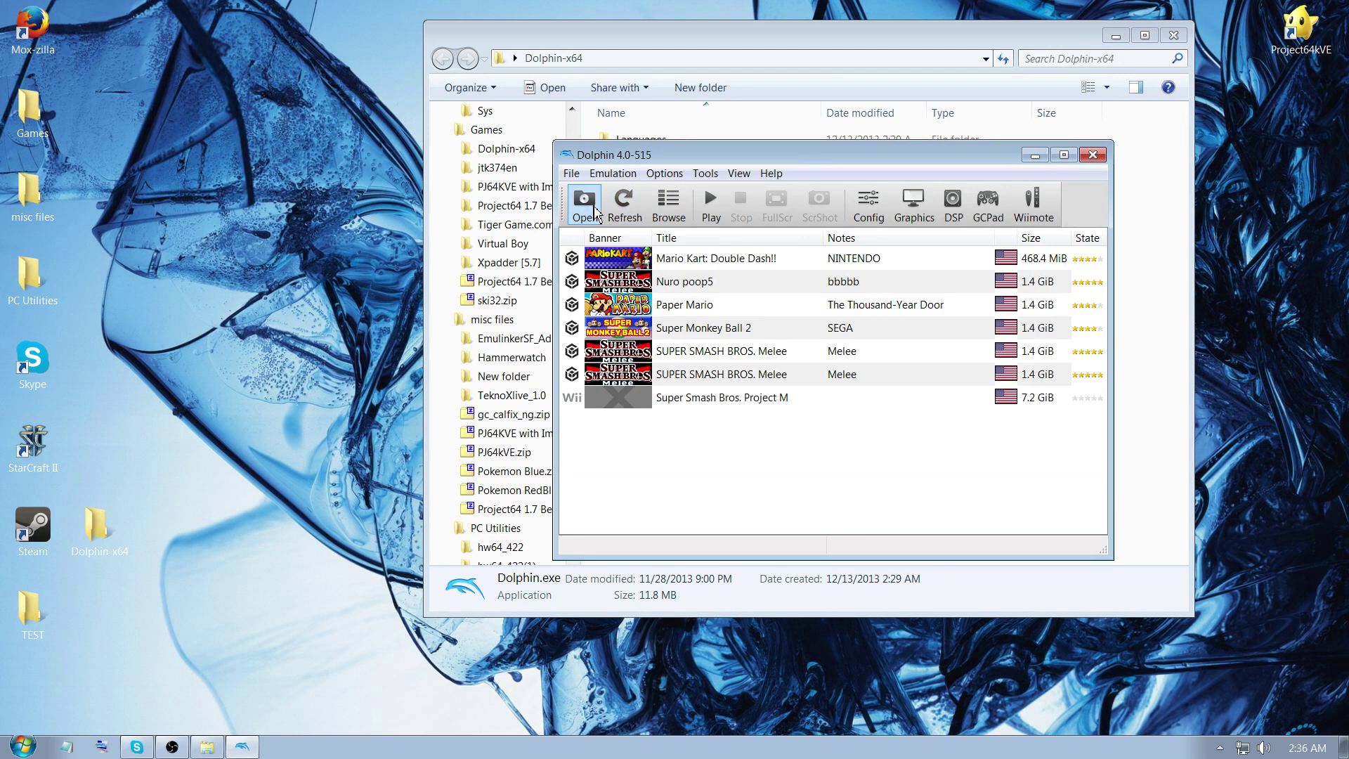
Step: Load ProjectM_RSBEPM_K-sav.iso from the desktop's Dolphin-x64 folder in Dolphin and bring the emulator's main window forward
click(585, 205)
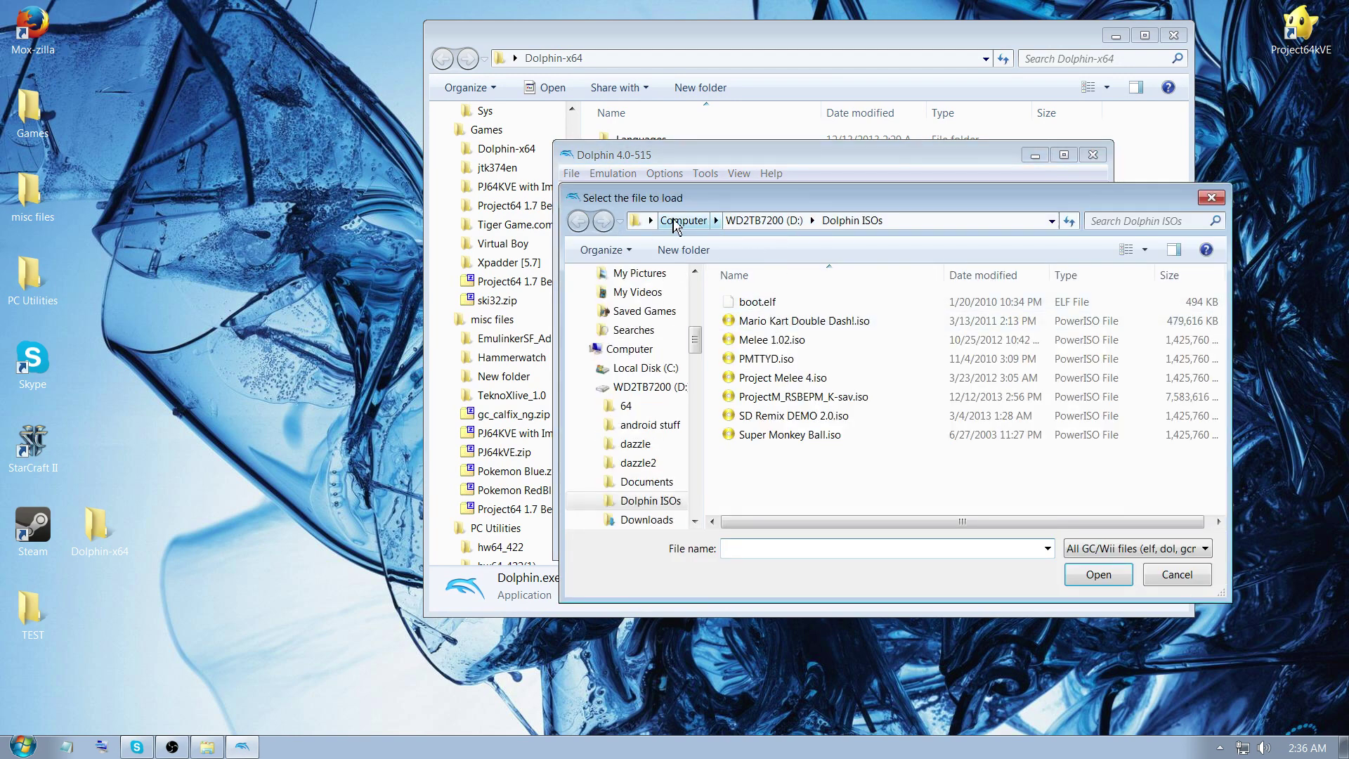
click(674, 222)
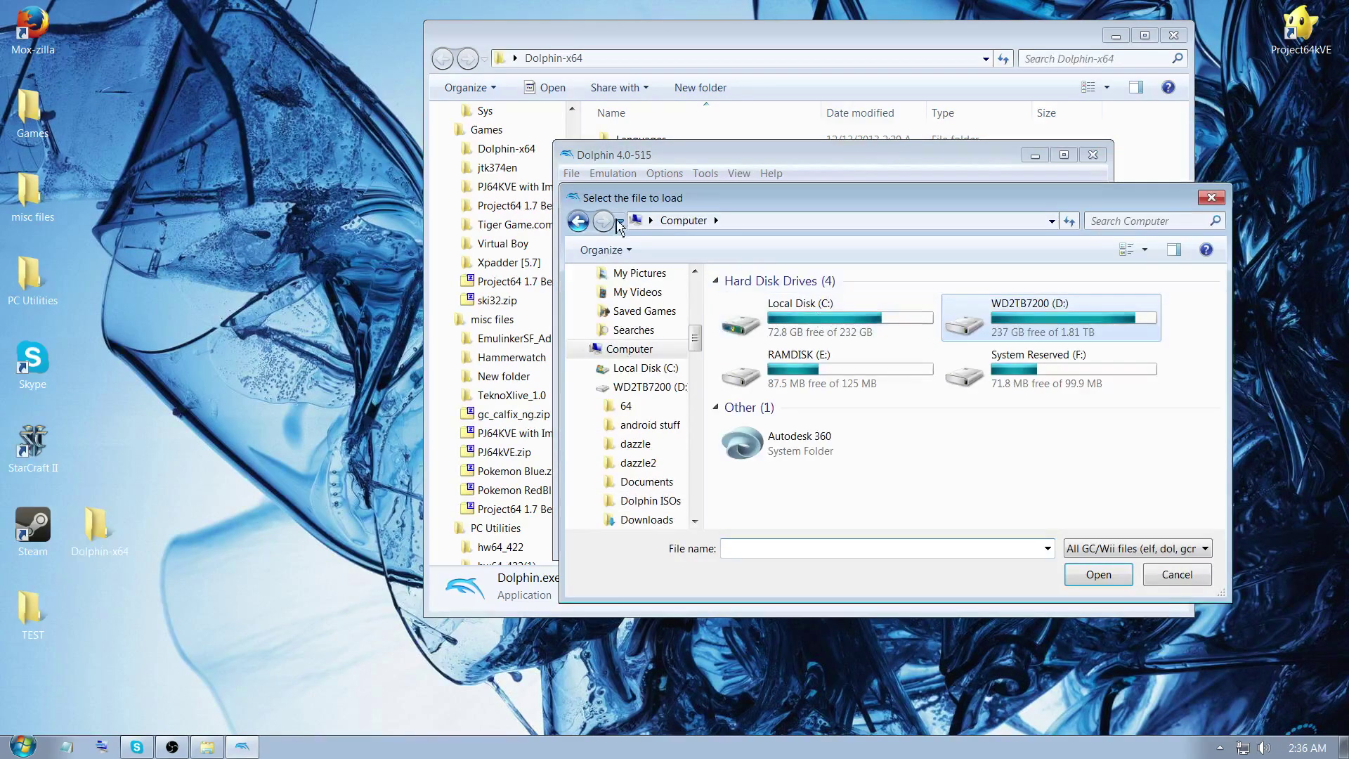
scroll(650, 330, up, 6)
click(648, 321)
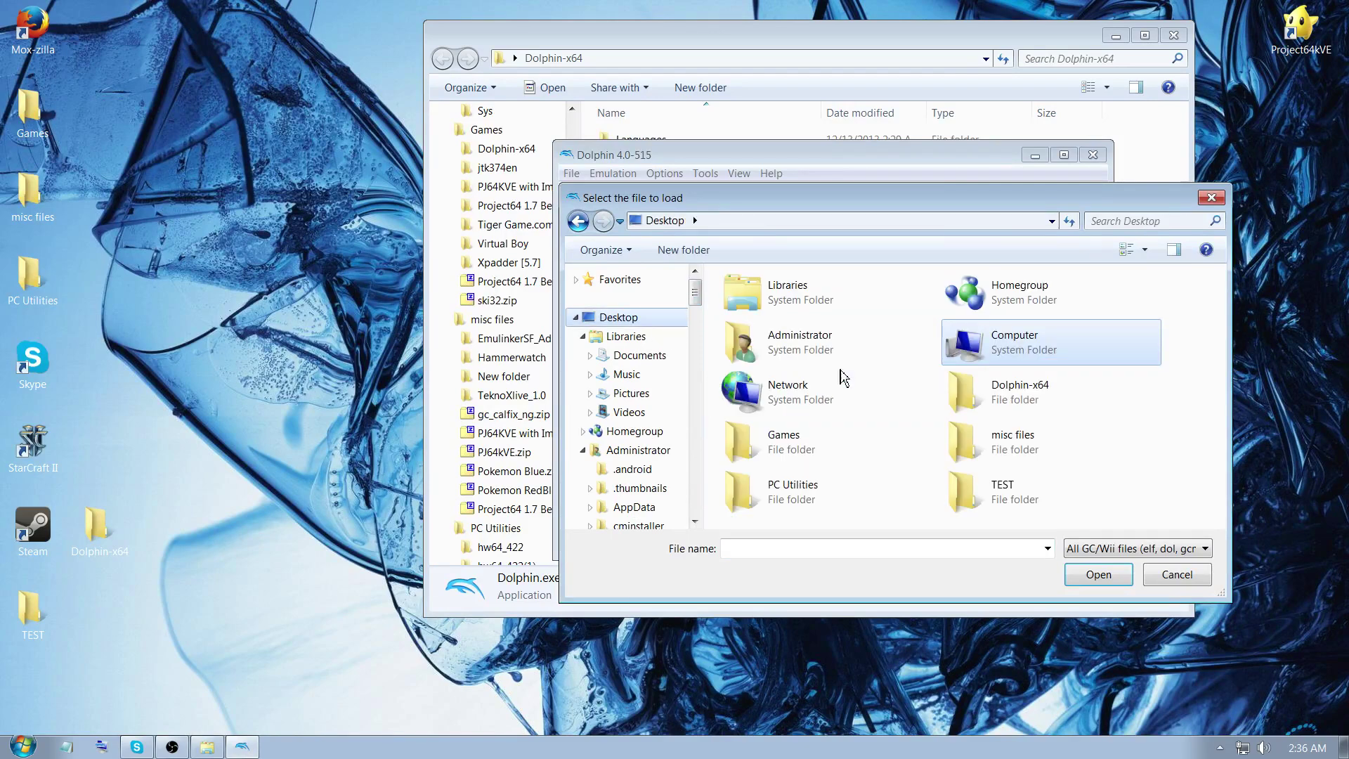
double_click(1106, 385)
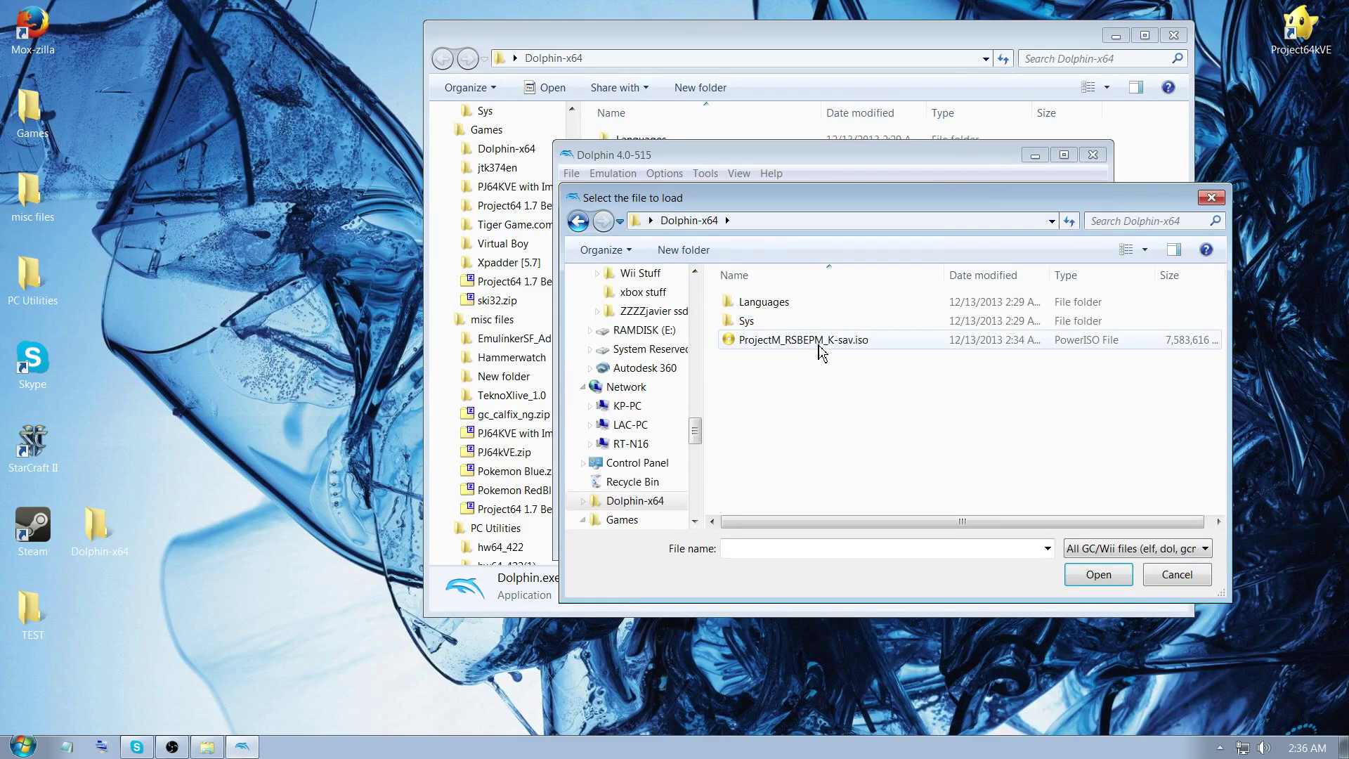
click(819, 343)
click(1096, 577)
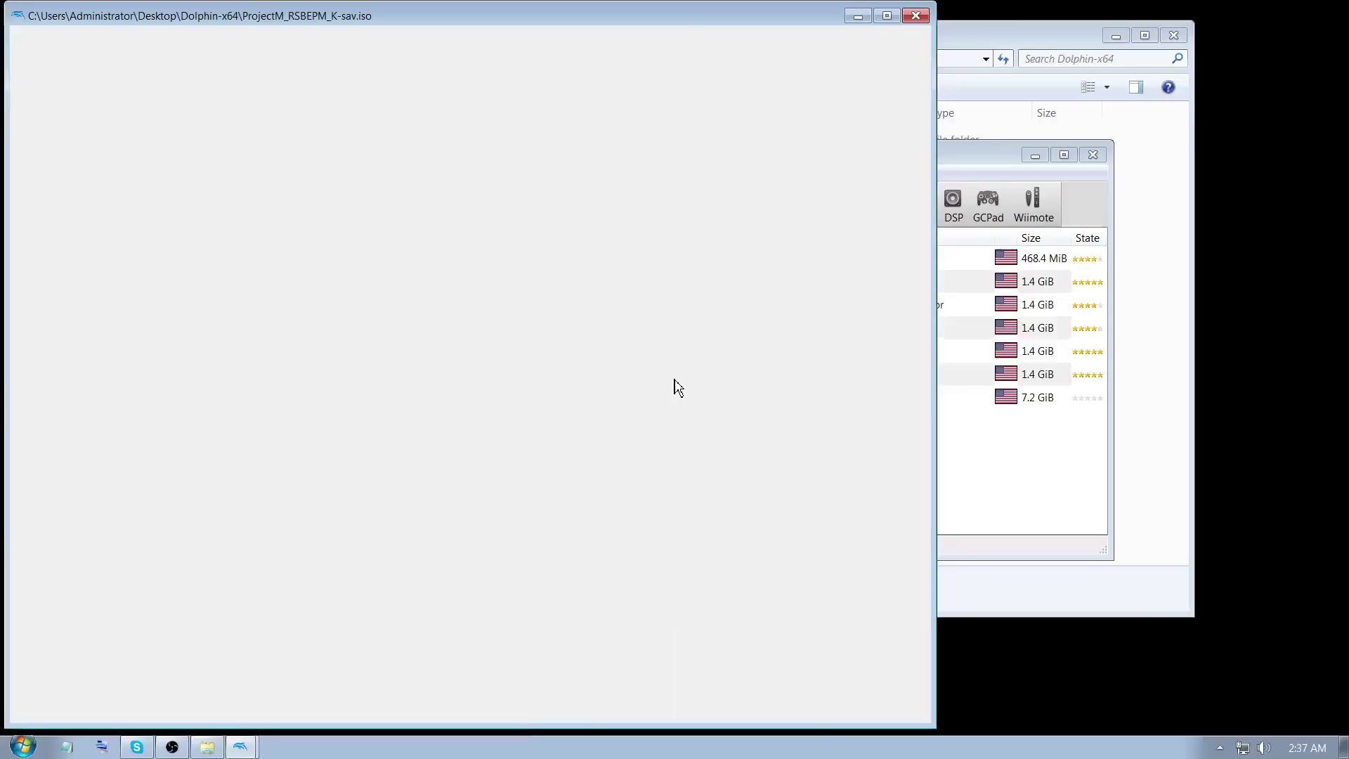
click(957, 146)
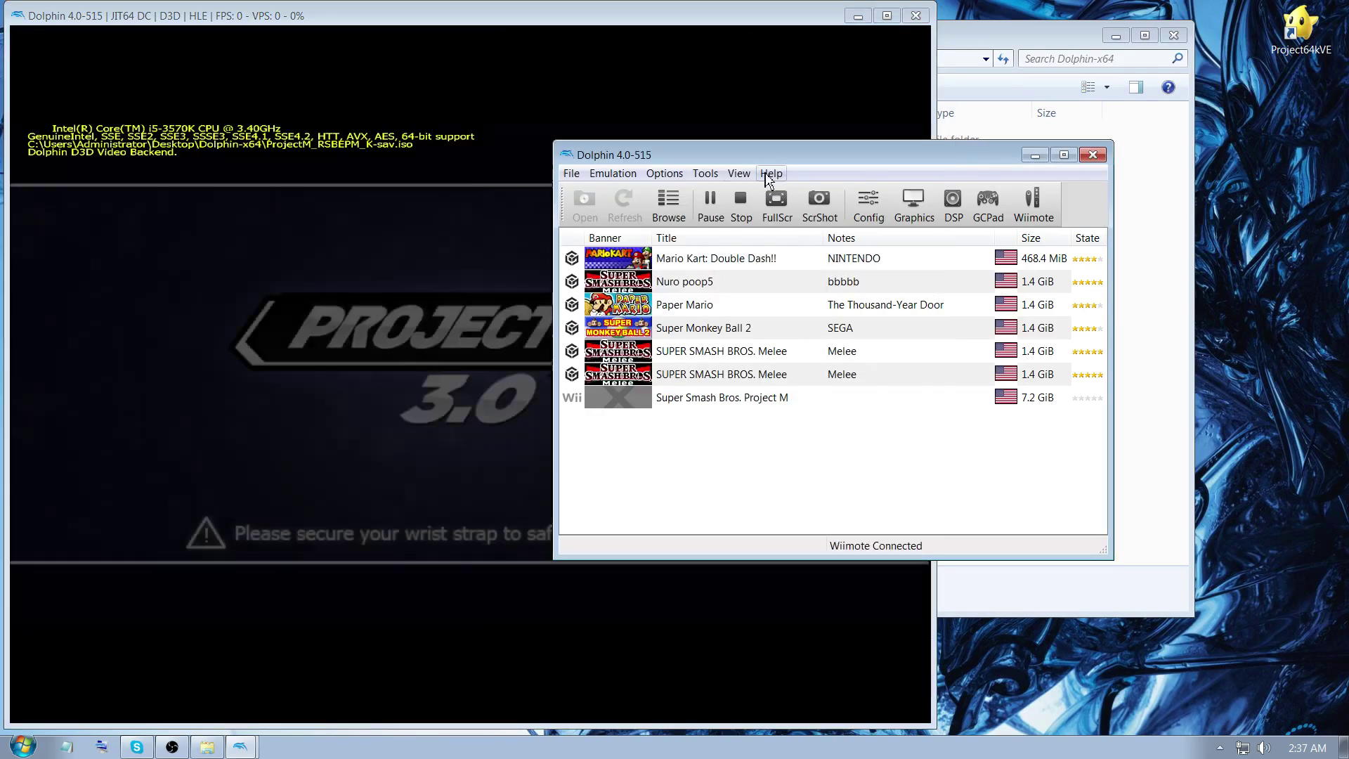
Step: Stop the running Project M emulation and move Dolphin's main window off the Dolphin-x64 file list
click(740, 203)
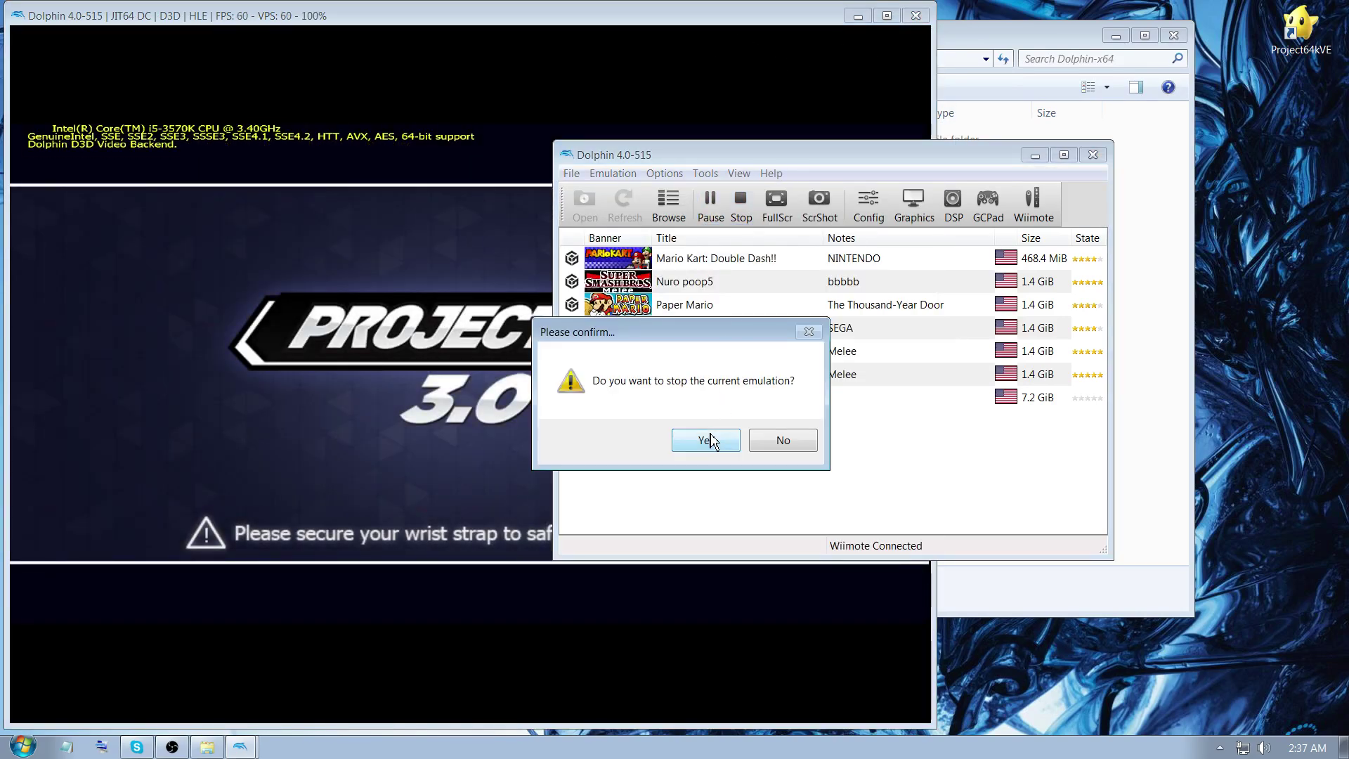
click(704, 440)
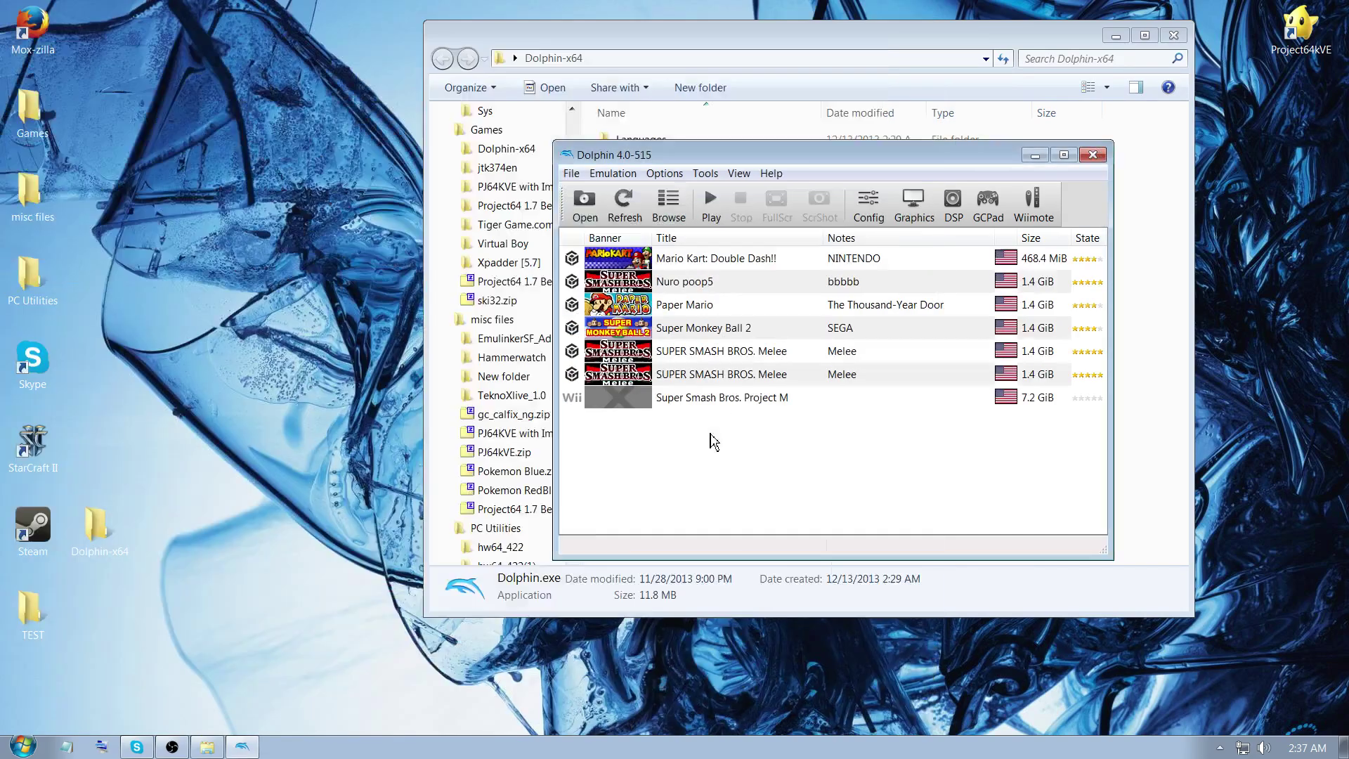
click(667, 205)
click(1211, 197)
drag(984, 160, 579, 172)
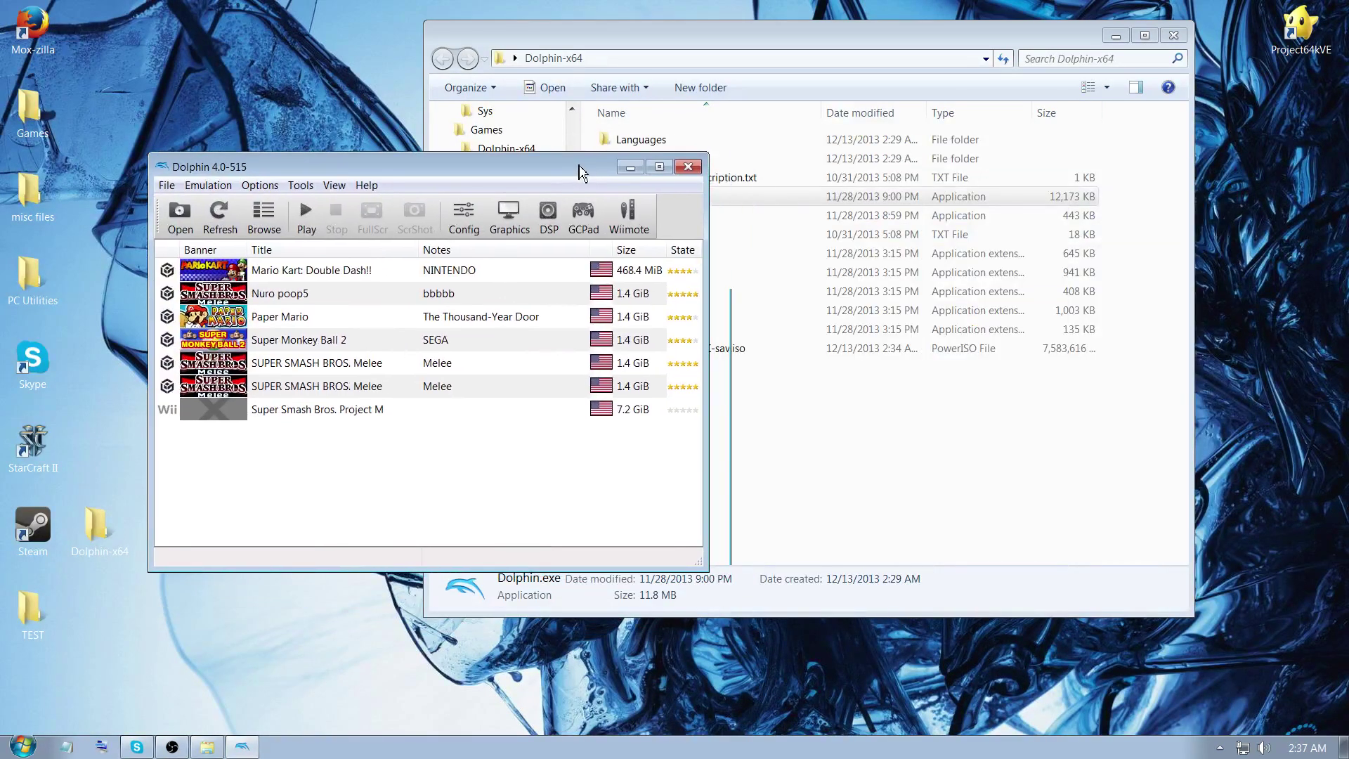
Step: Add the desktop's Dolphin-x64 folder to Dolphin's game list directories
click(255, 214)
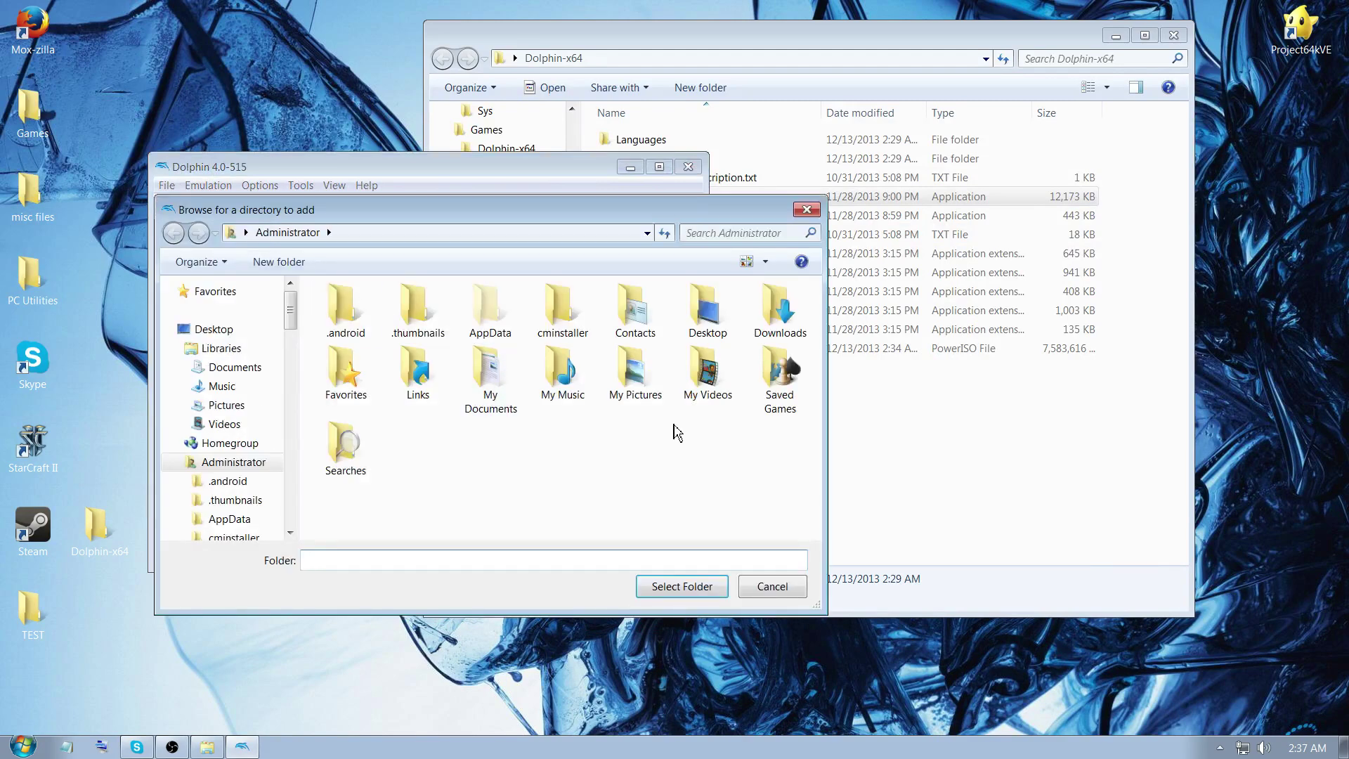
click(718, 319)
double_click(720, 324)
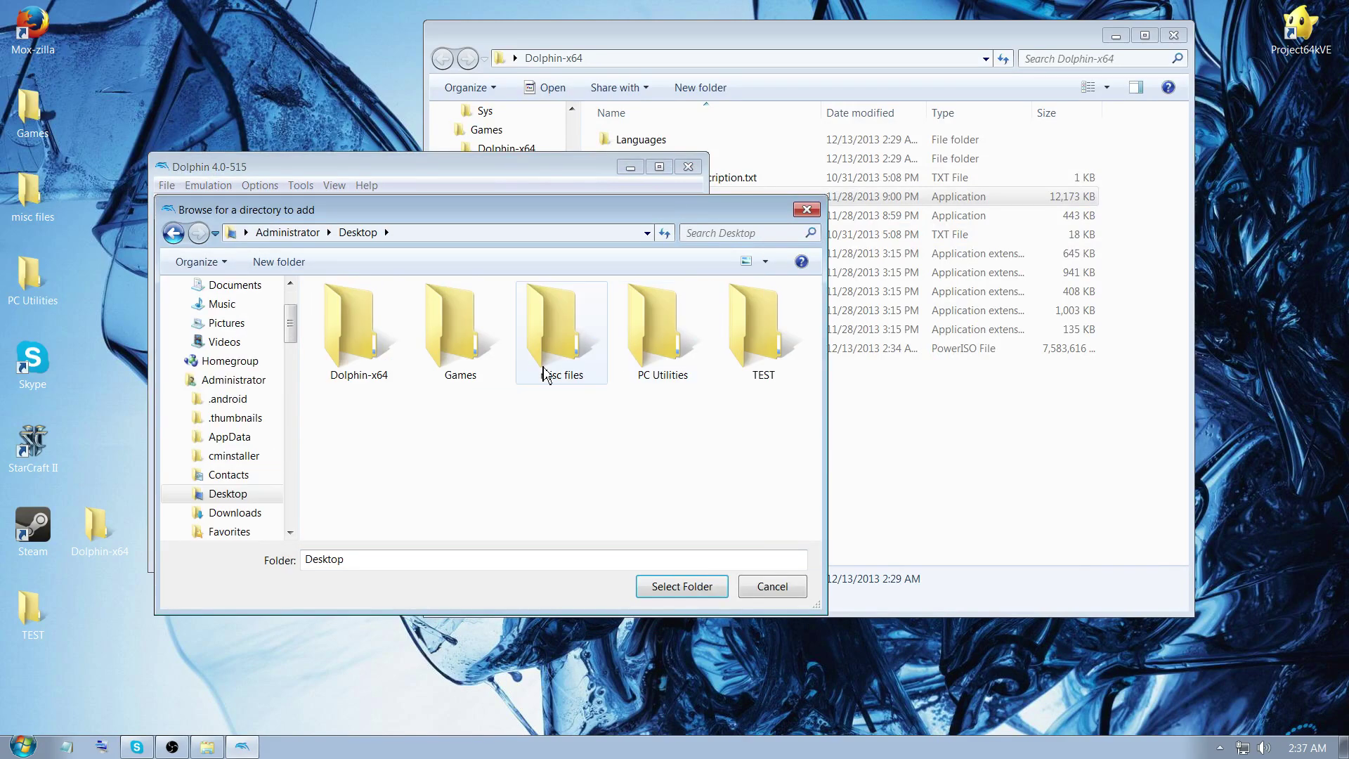
double_click(380, 340)
click(663, 588)
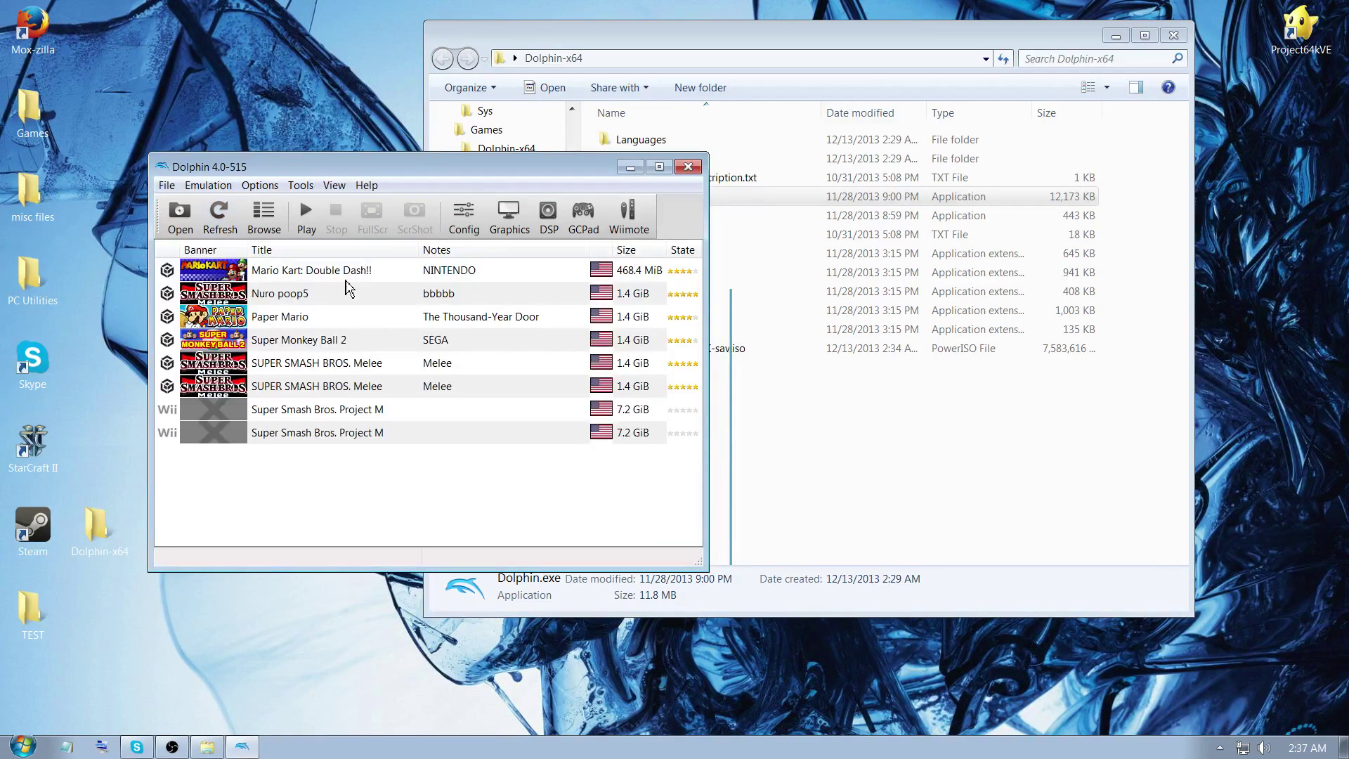
click(265, 223)
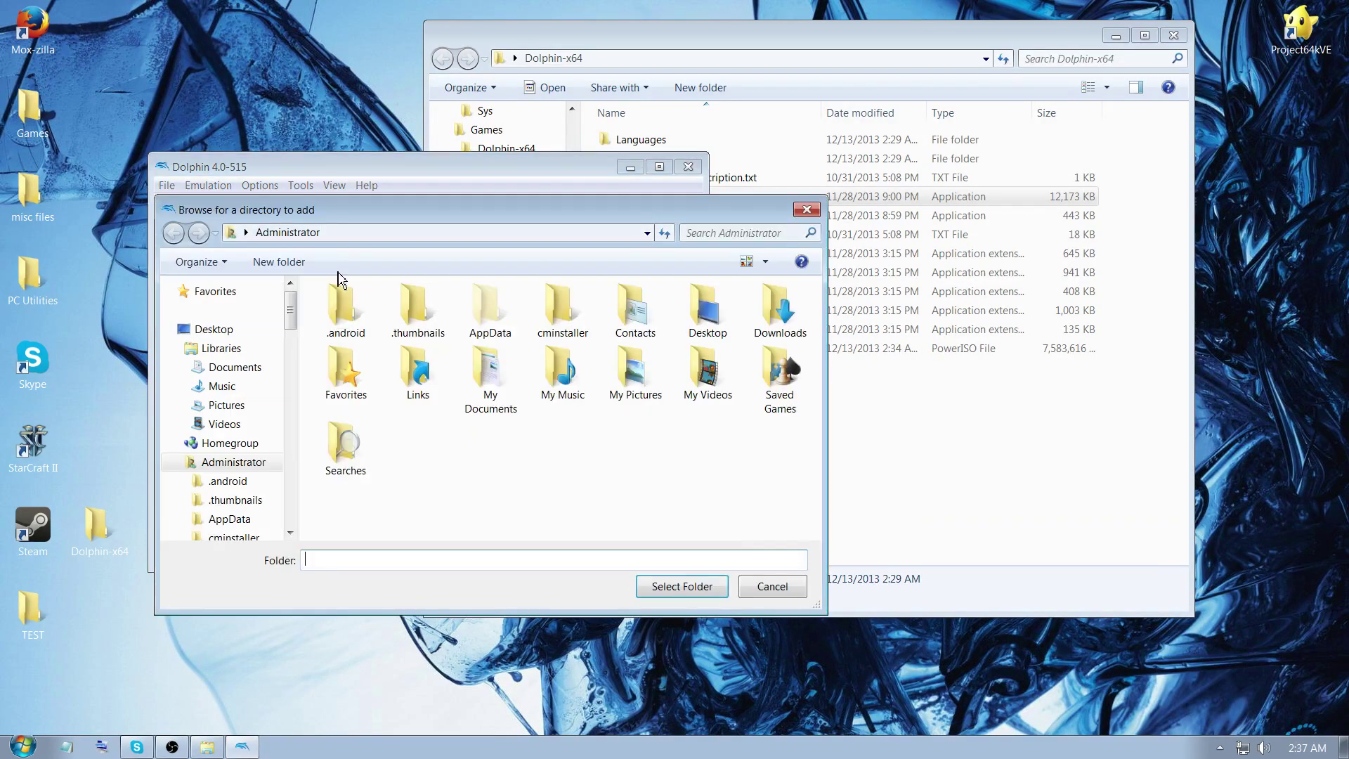
click(806, 209)
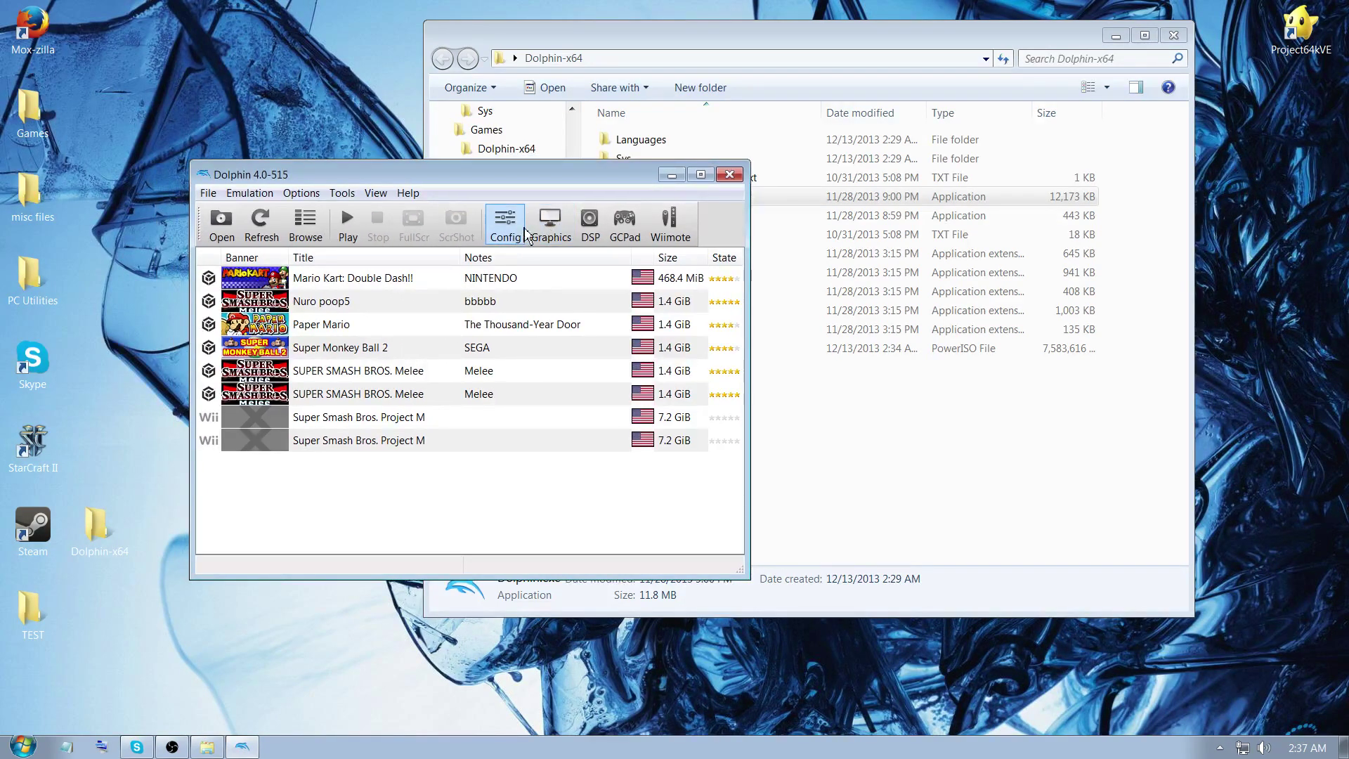
Step: Review the Insert SD Card option in Dolphin's Wii configuration settings and close the configuration
click(509, 242)
click(539, 214)
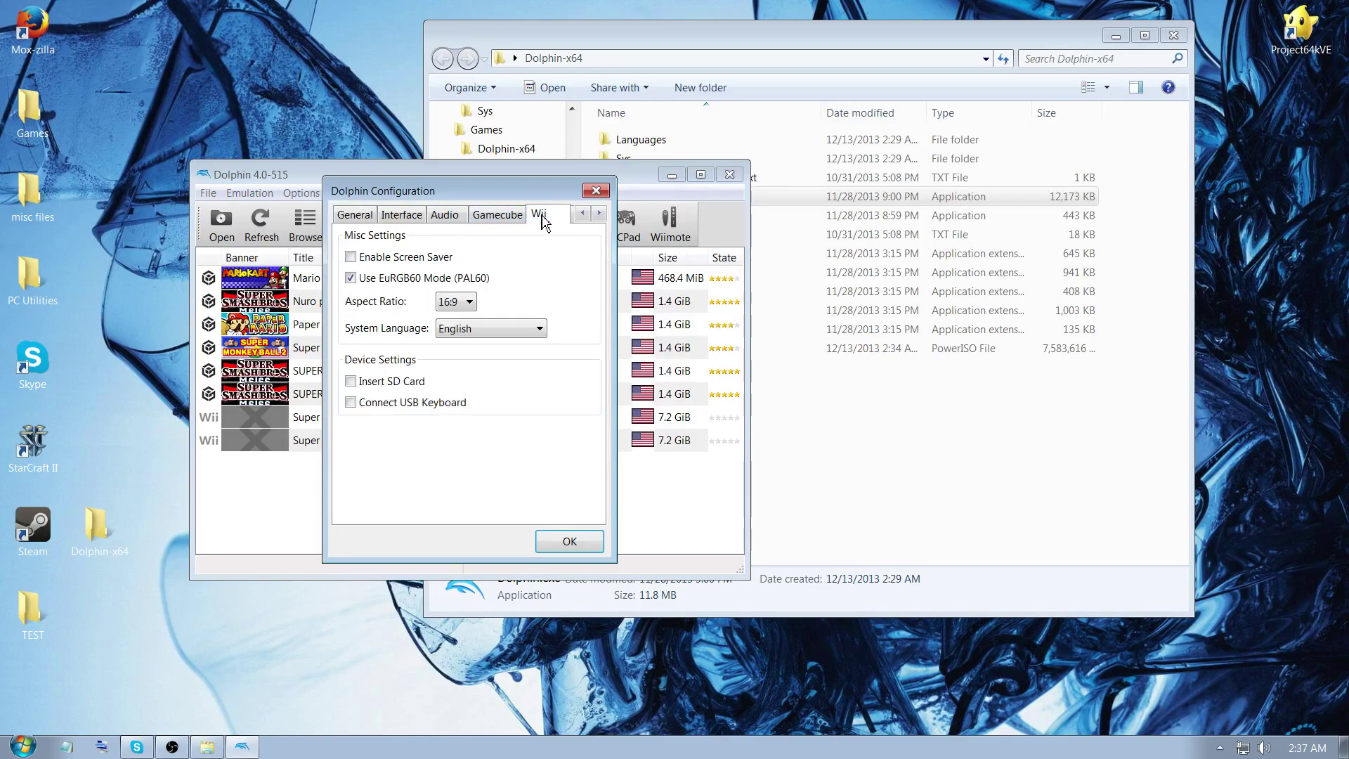
click(388, 386)
click(571, 541)
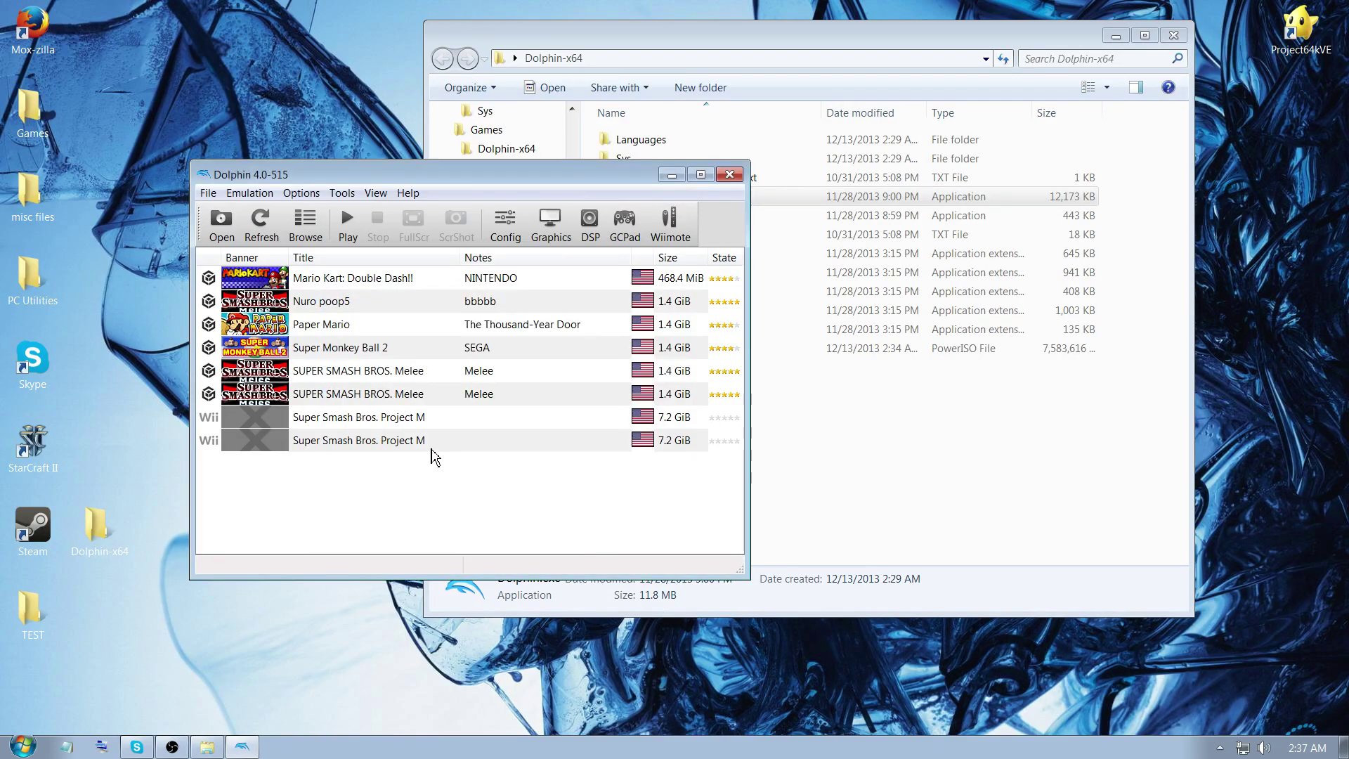
Step: Host a netplay game with the first Super Smash Bros. Project M entry, copying the session's host ID before closing it
click(430, 422)
drag(588, 176, 663, 170)
right_click(427, 409)
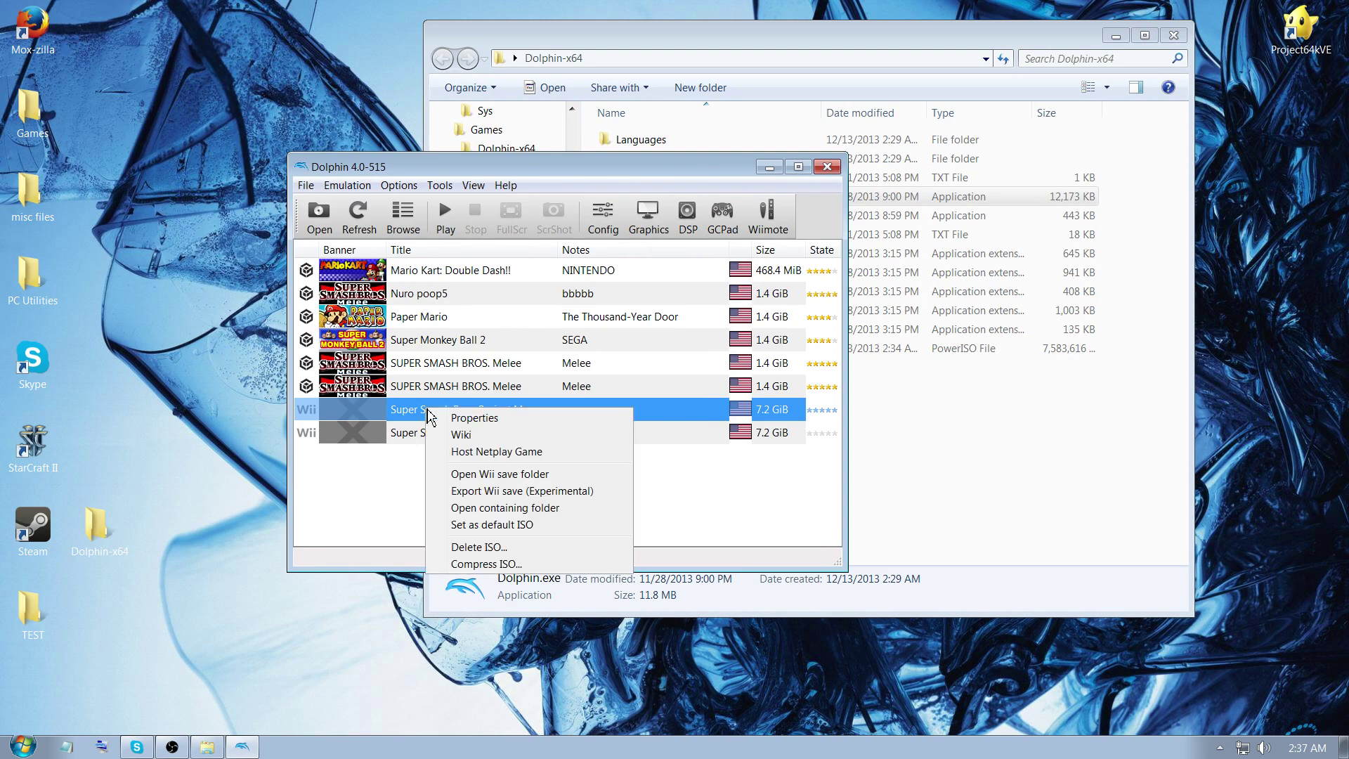
click(405, 419)
click(409, 430)
click(413, 418)
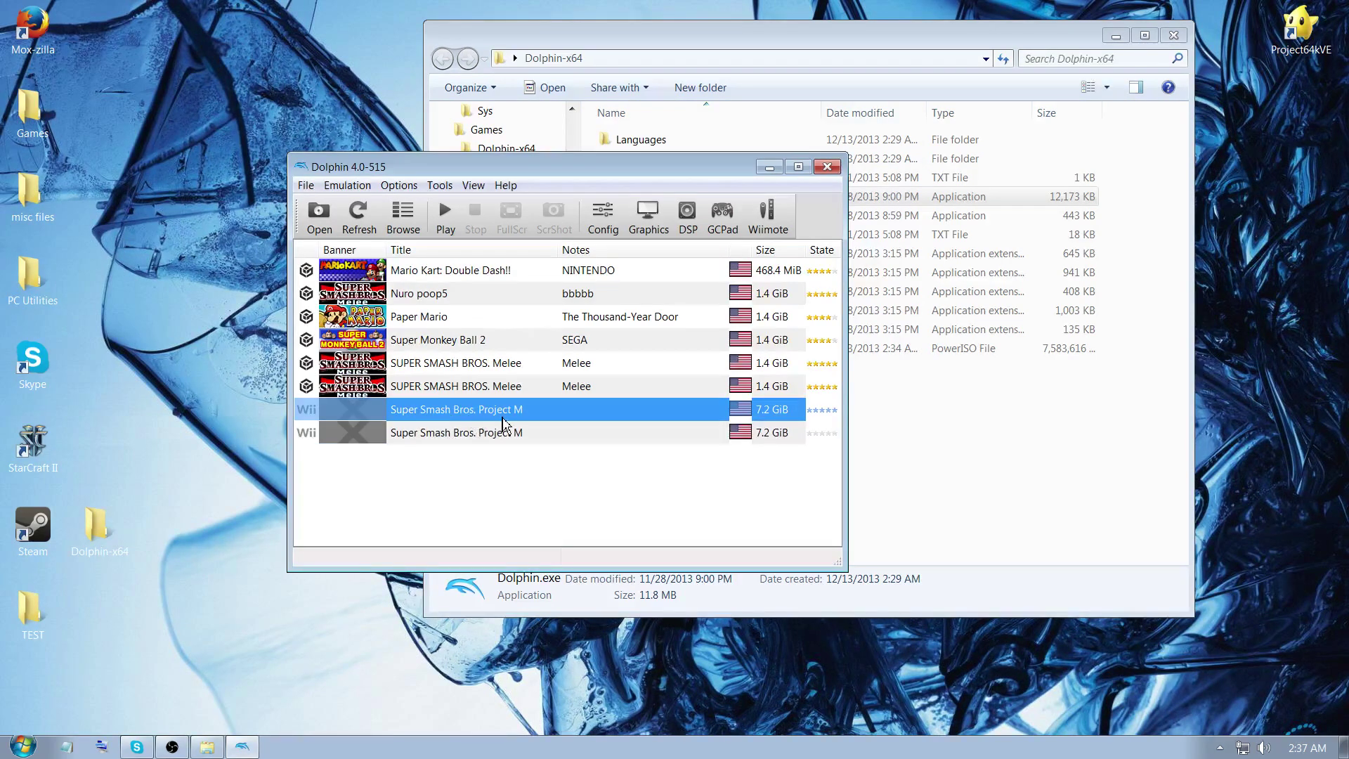
right_click(480, 421)
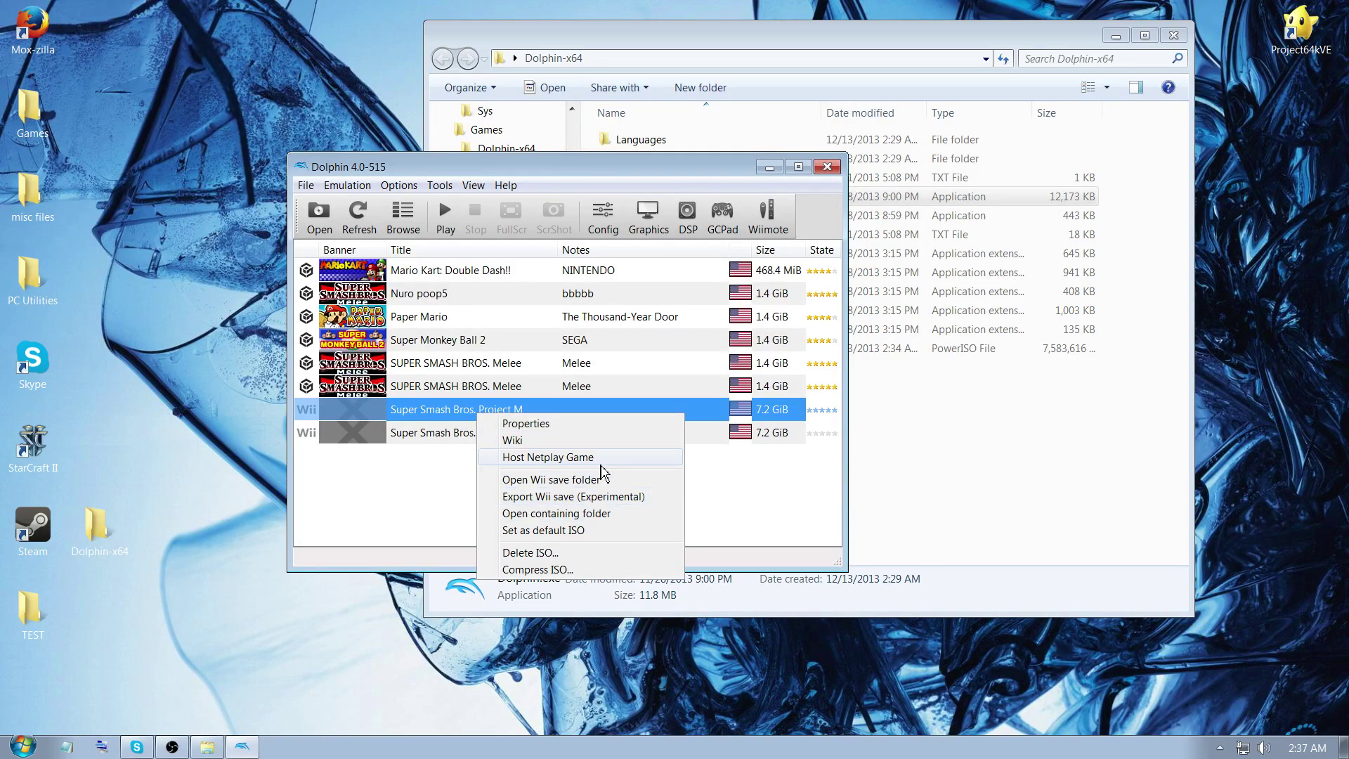
click(601, 472)
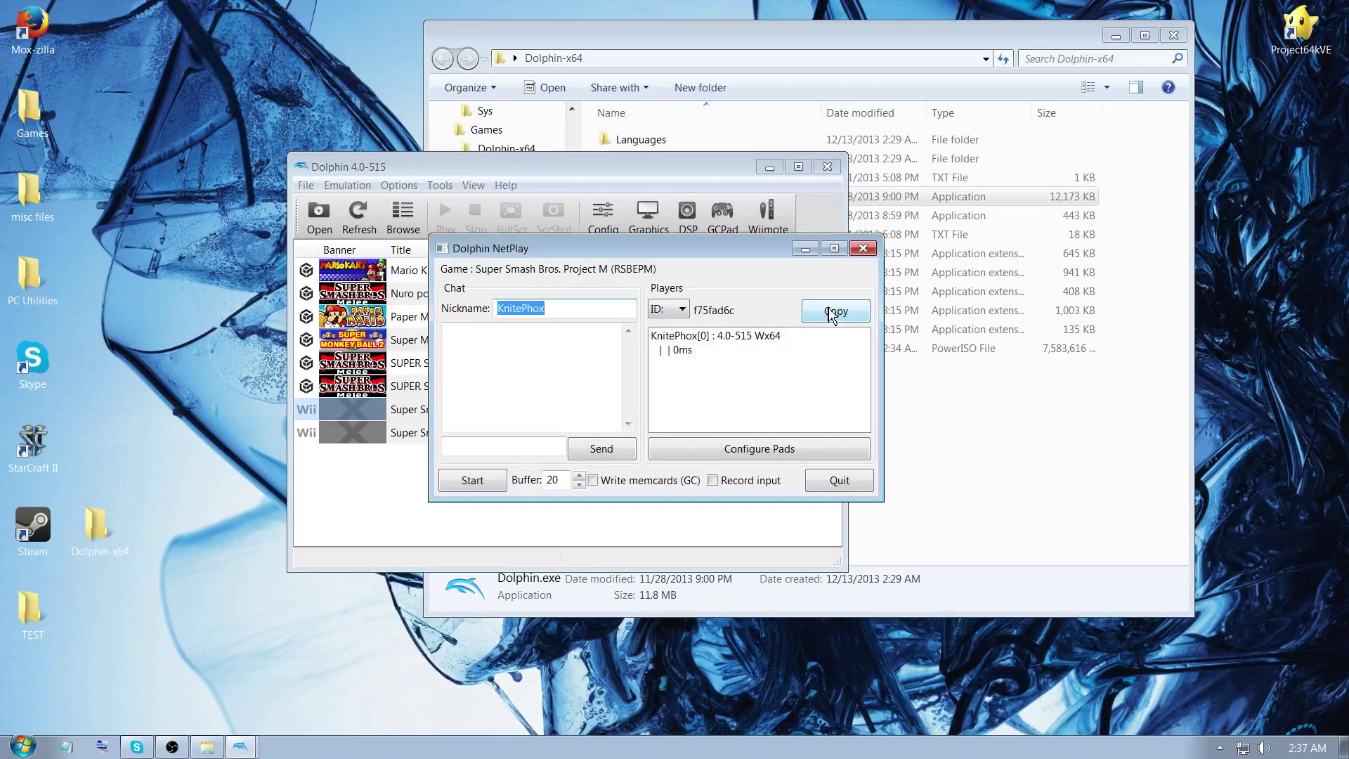
click(846, 318)
click(864, 248)
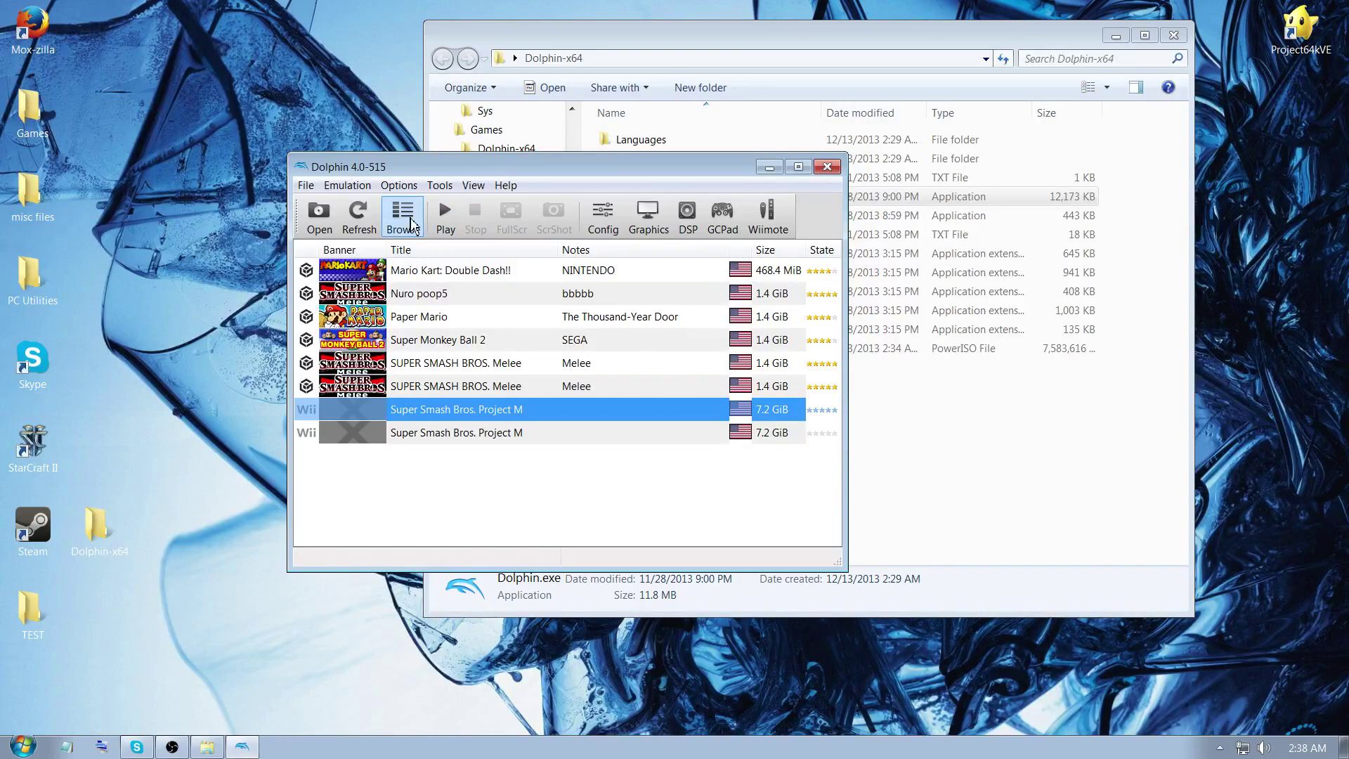
Step: Enter the copied host ID for a netplay connection, then clear it and cancel connecting
click(412, 187)
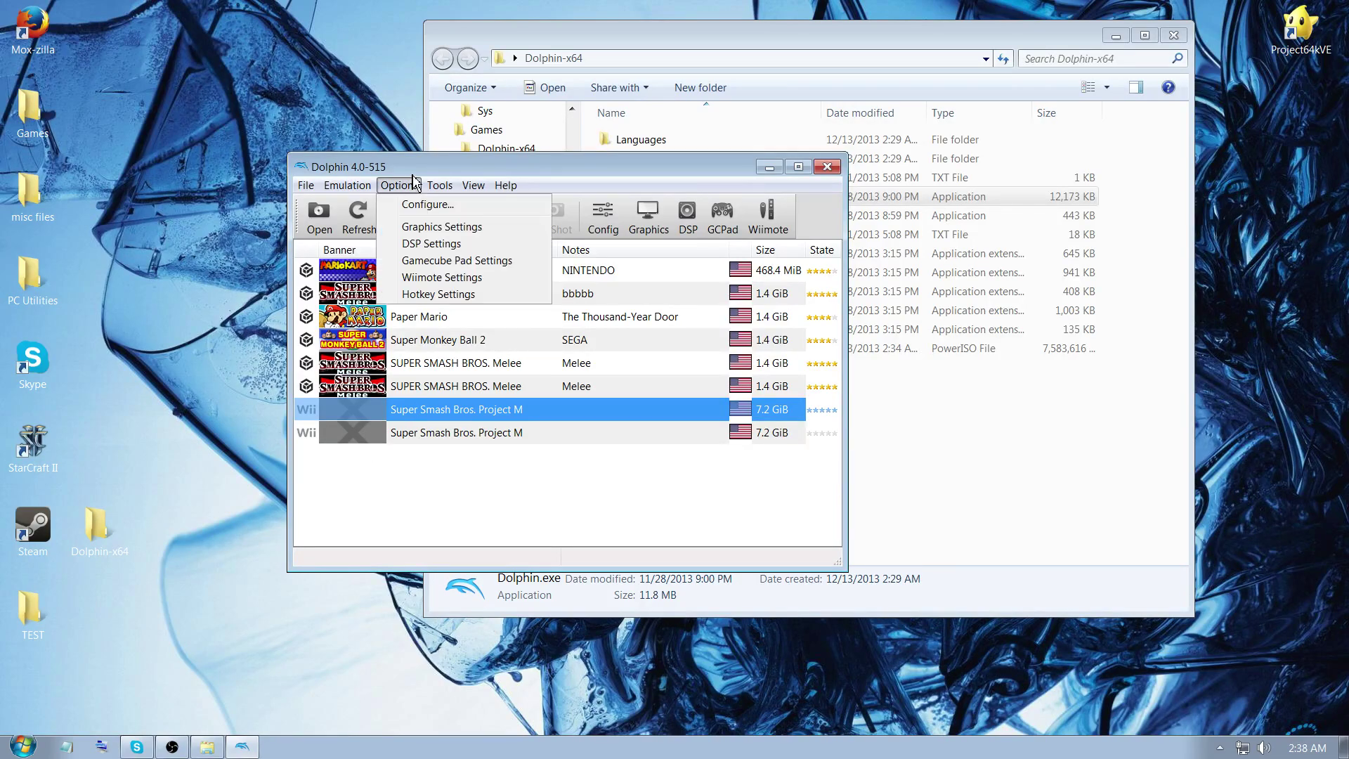
mouse_move(444, 186)
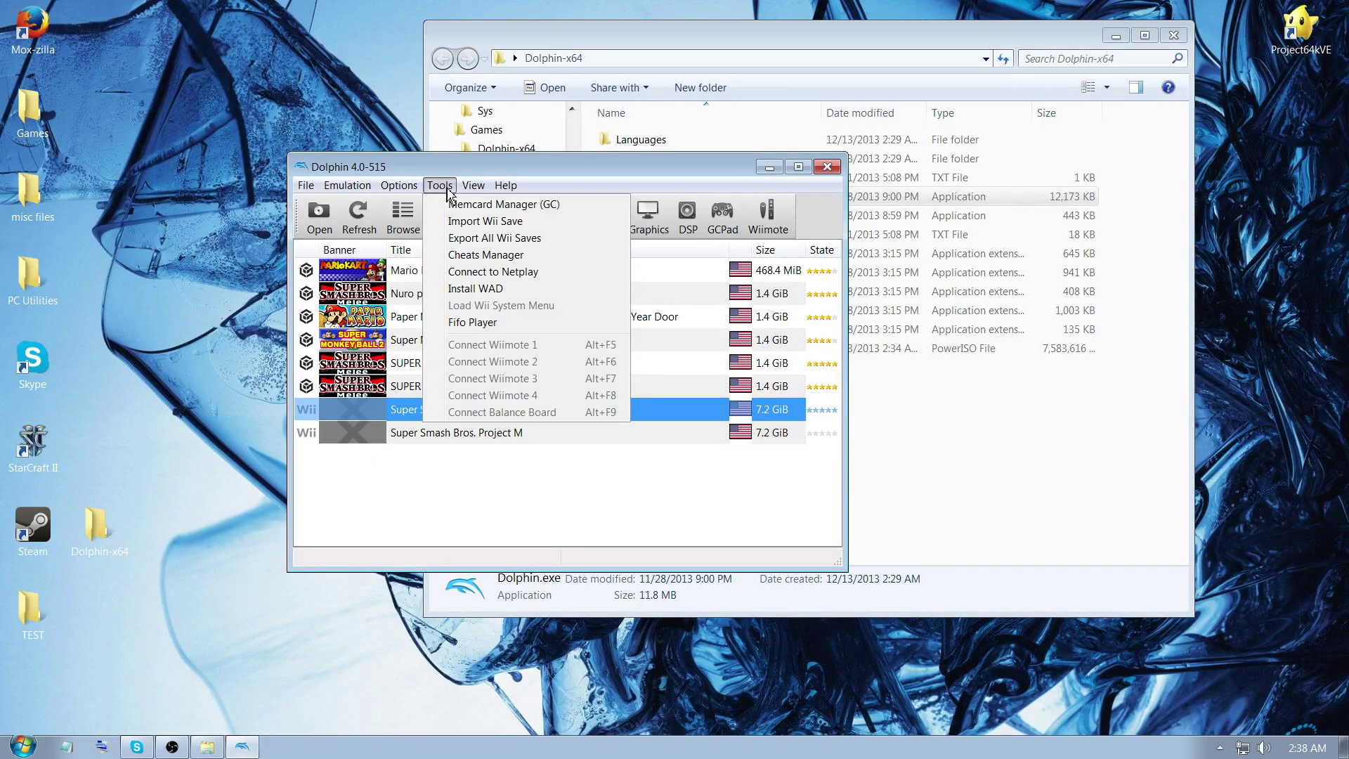
click(504, 274)
right_click(466, 272)
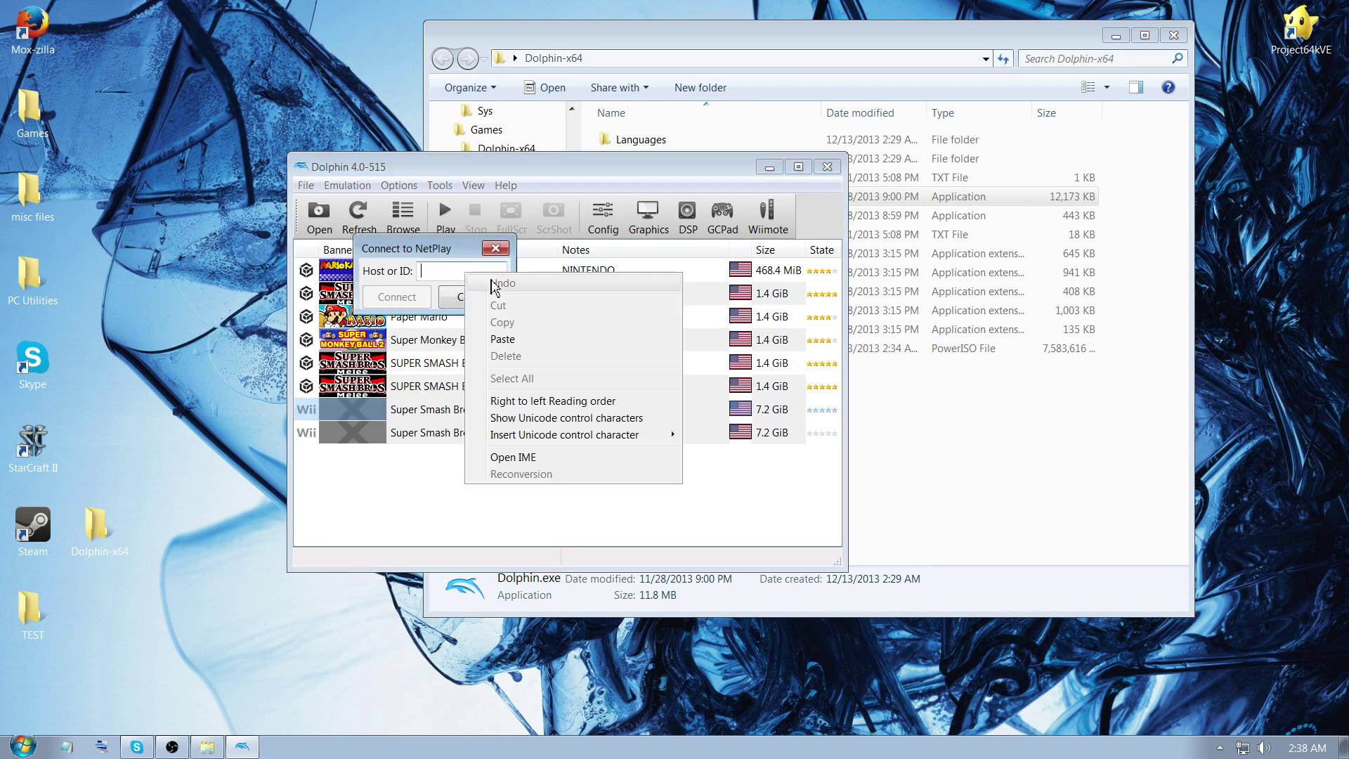
click(502, 339)
drag(481, 272, 289, 270)
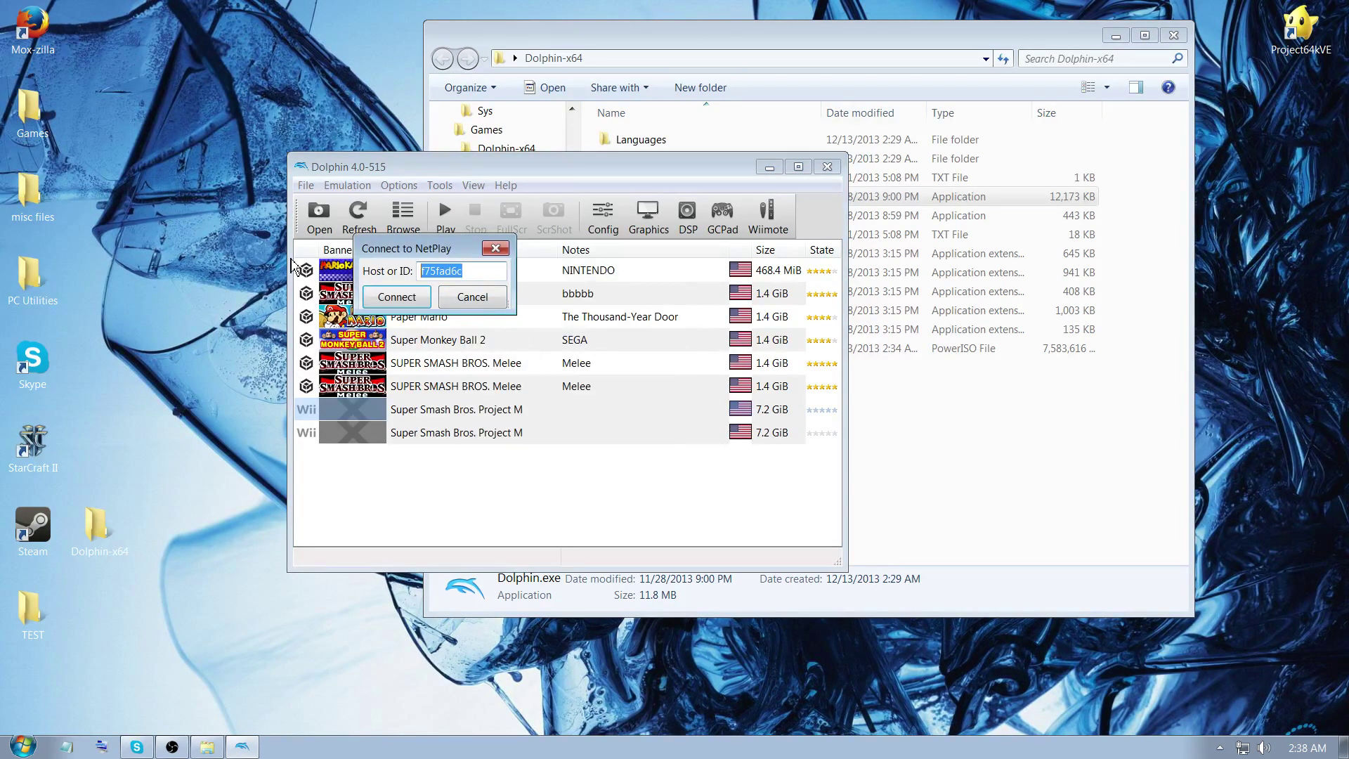
key(BackSpace)
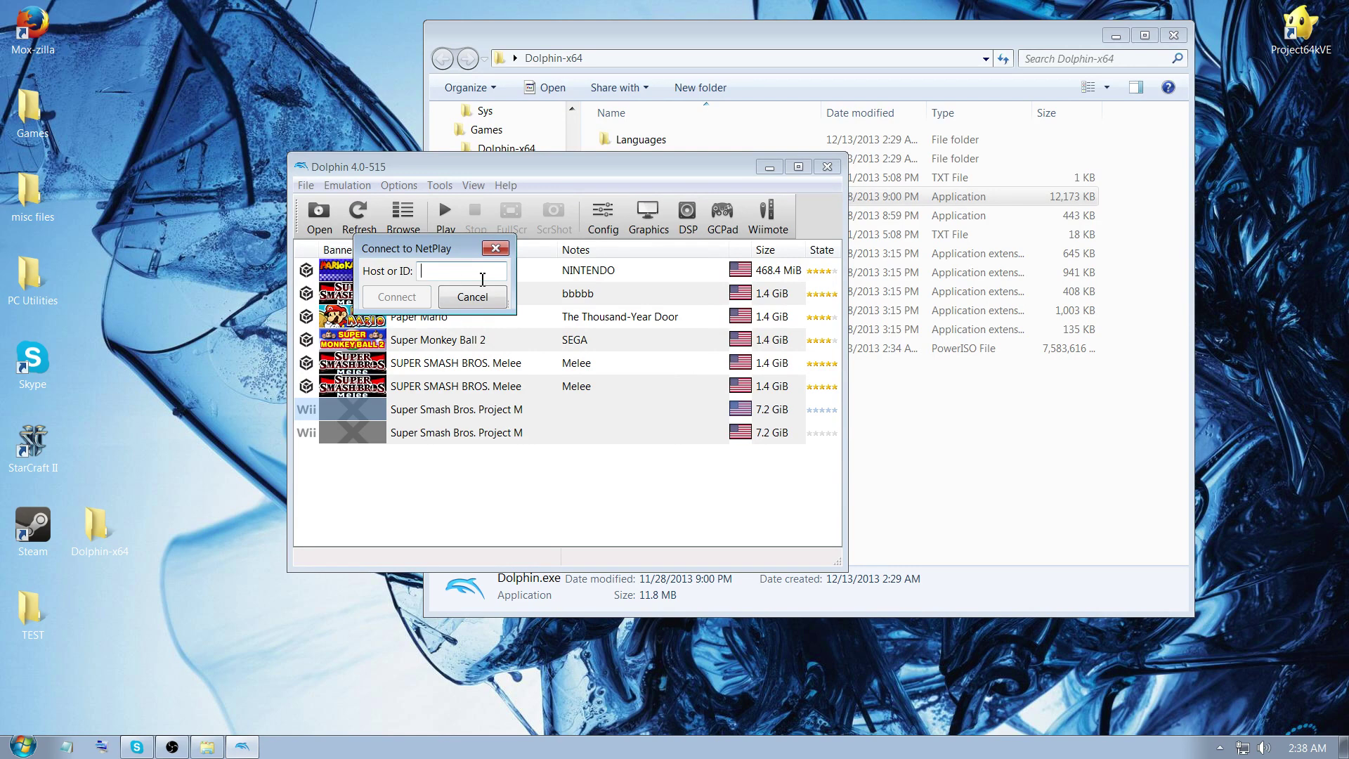
click(480, 303)
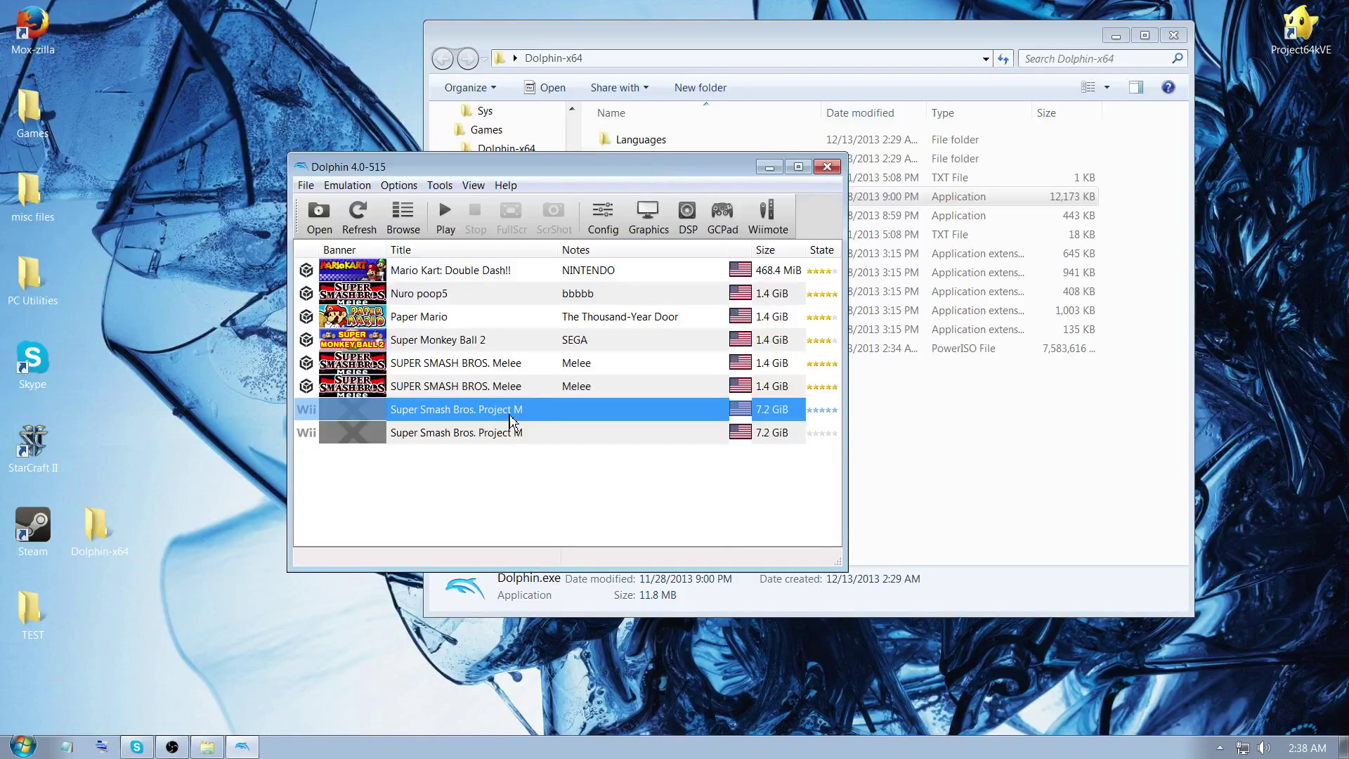
Step: Run the first Super Smash Bros. Project M entry and bring Dolphin's main window forward, moved mostly clear of the game
right_click(521, 413)
click(479, 419)
double_click(478, 419)
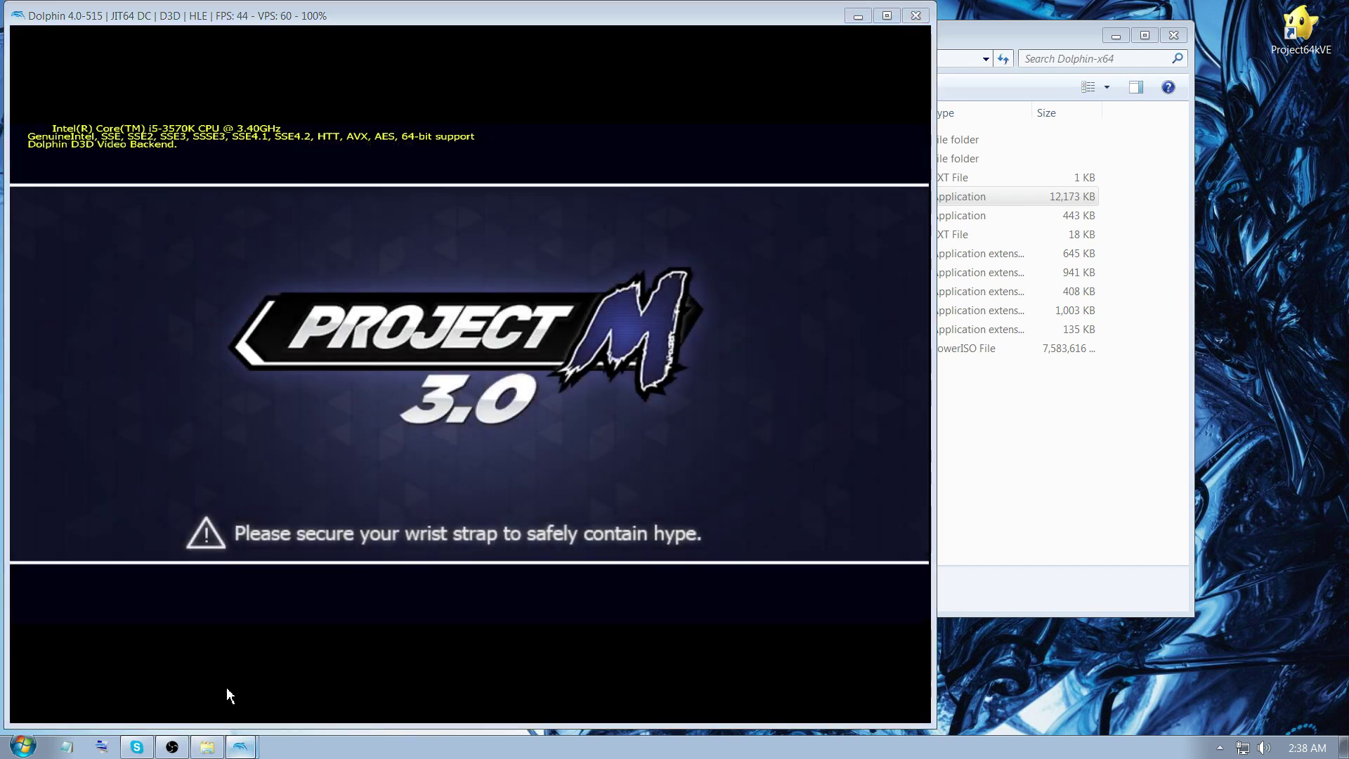
click(241, 746)
drag(614, 169, 1064, 138)
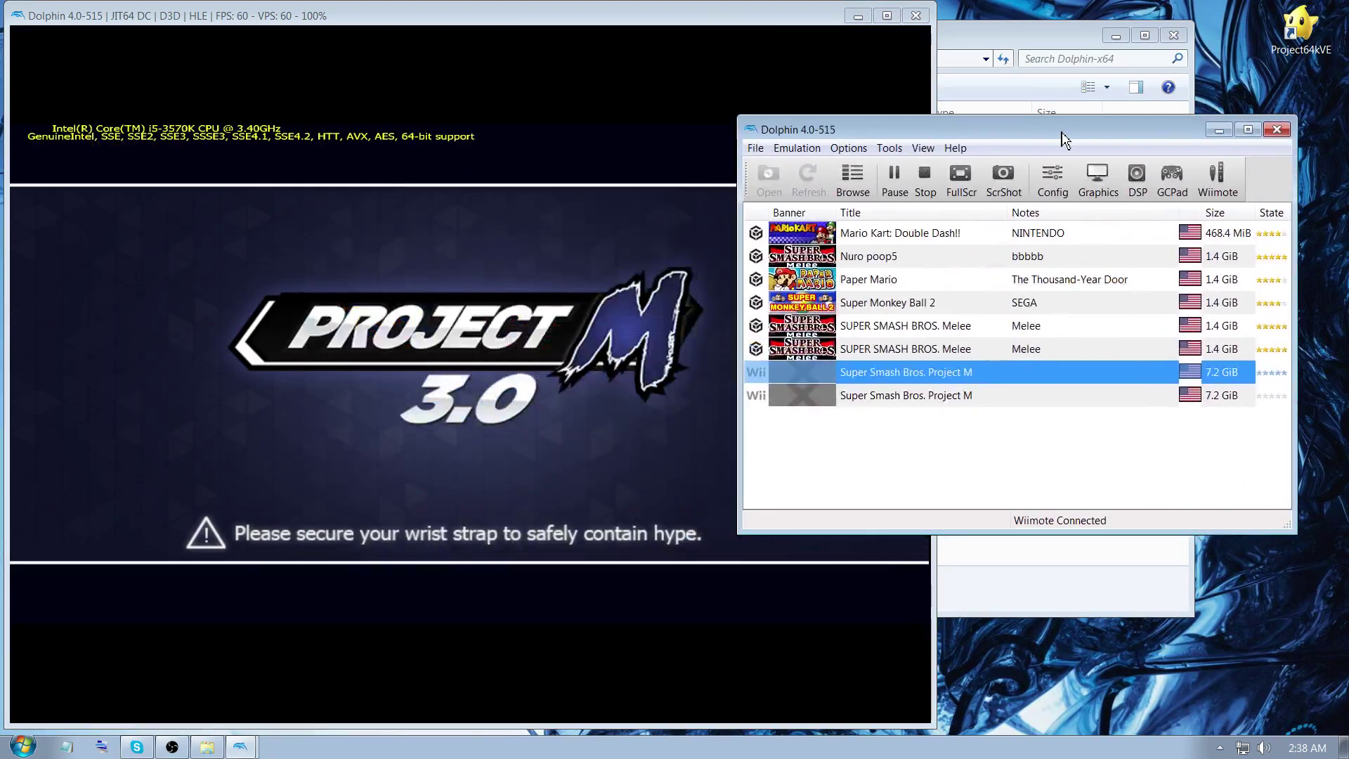
Step: Accept creating a new save file for Super Smash Bros. Brawl in the game and stop the emulation
click(607, 130)
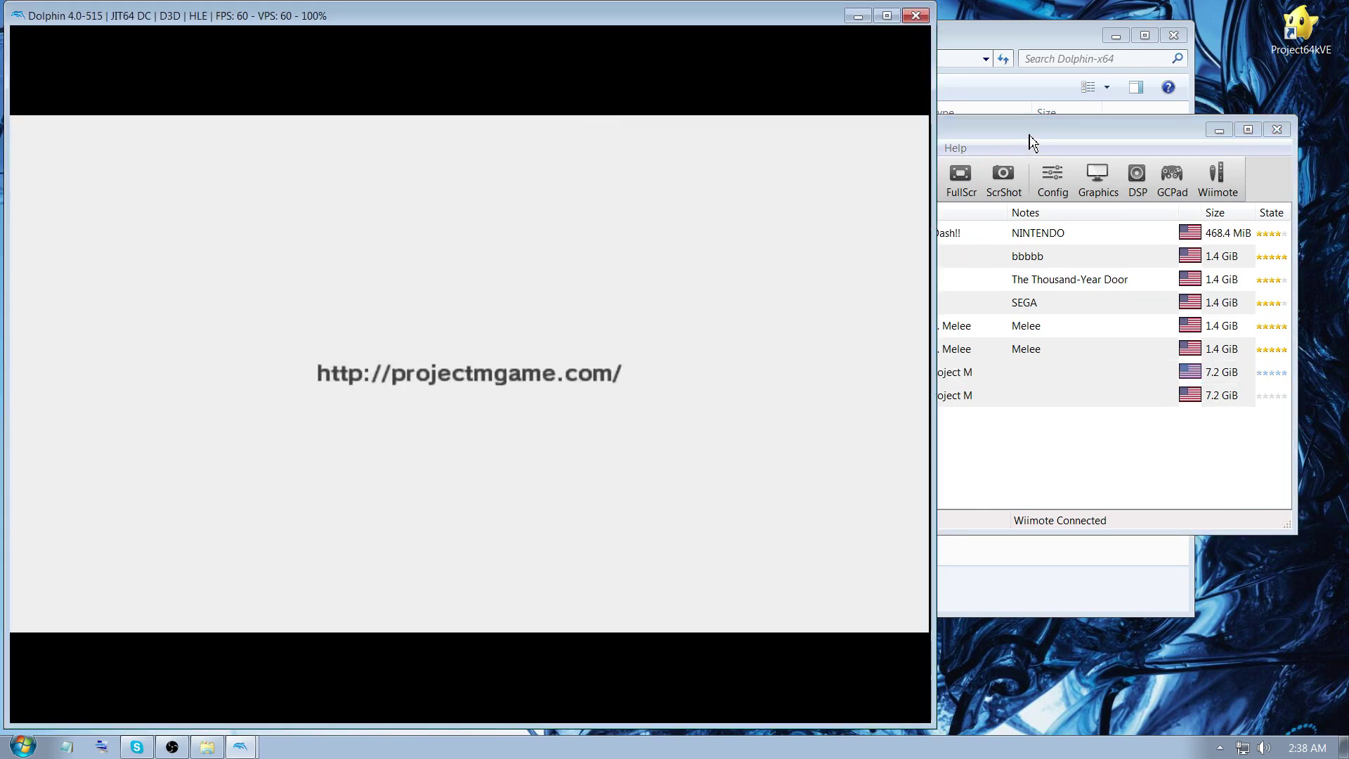
click(1030, 142)
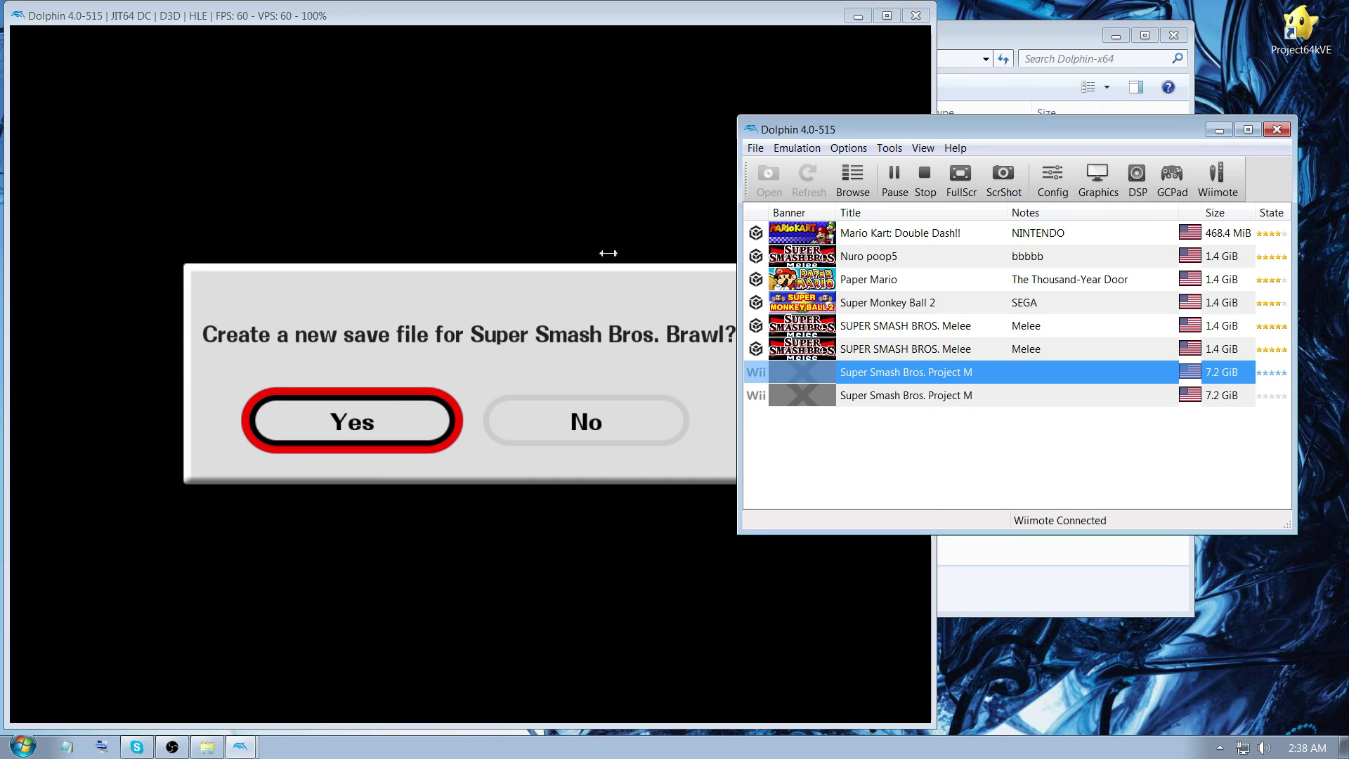
click(494, 105)
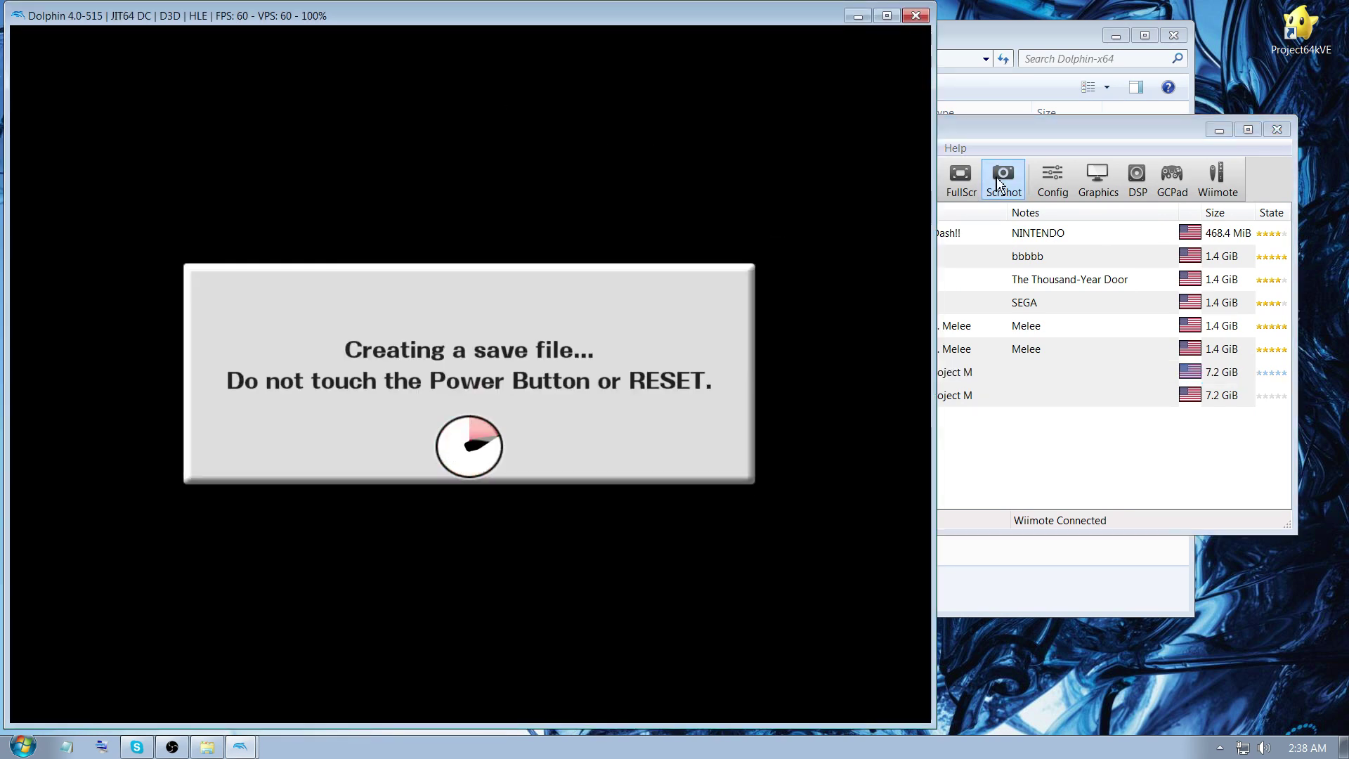
click(1009, 138)
click(925, 181)
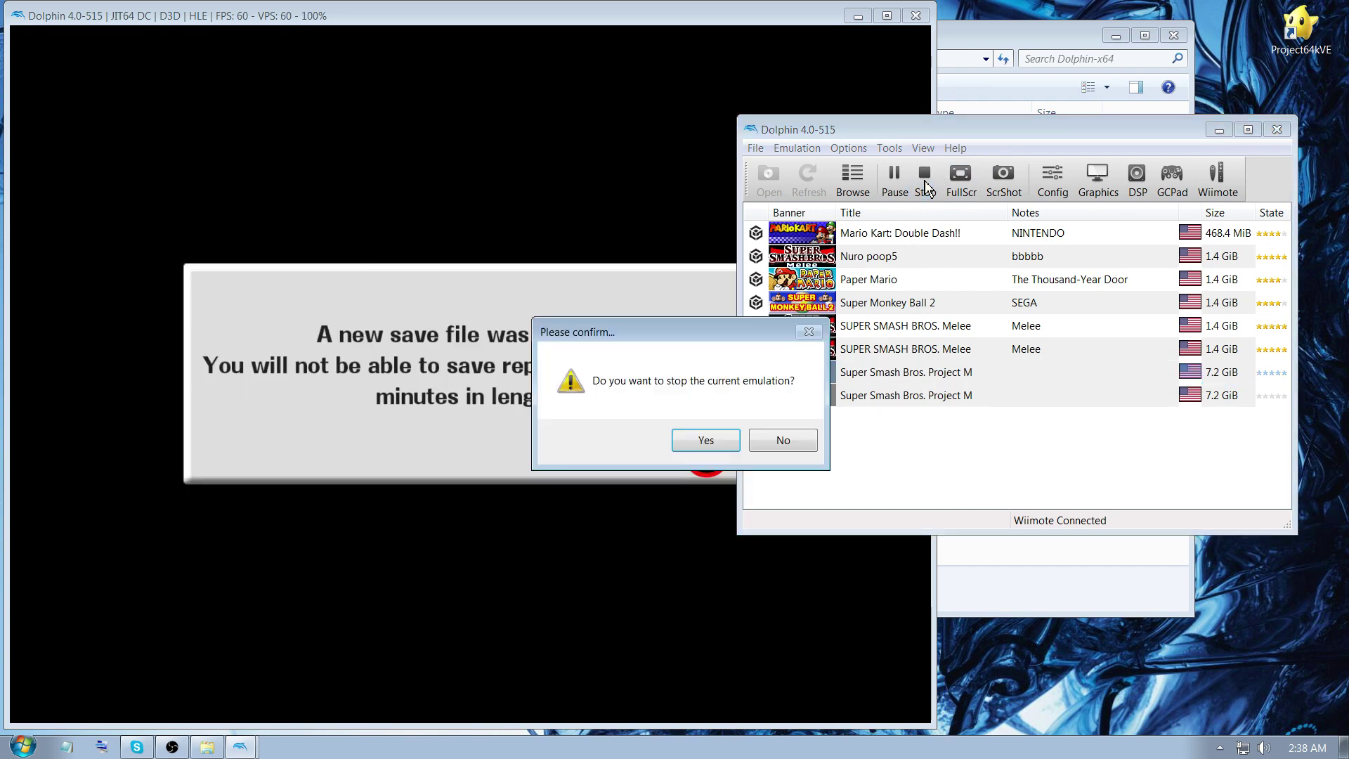
click(721, 448)
Step: Permanently delete all files in the Wii save folder of the first Project M entry and close the folder
right_click(928, 382)
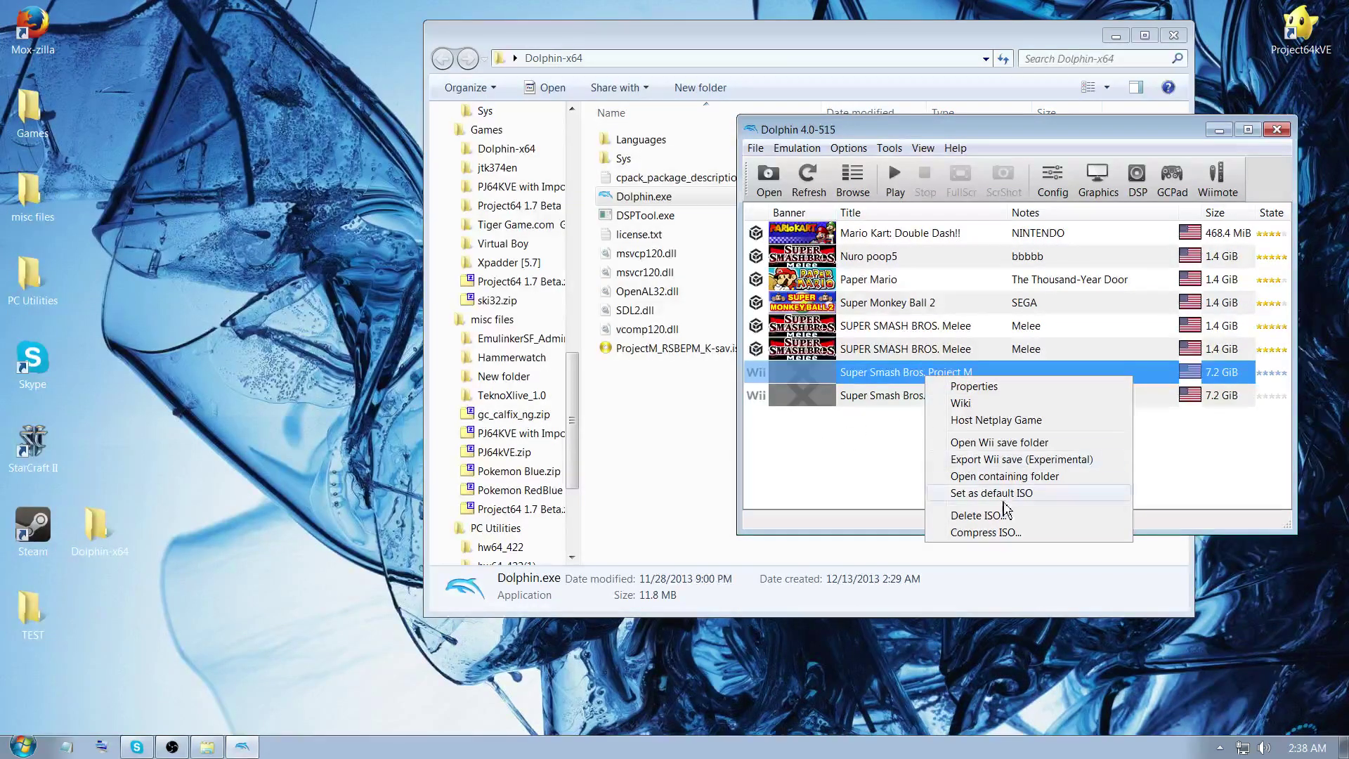
right_click(906, 369)
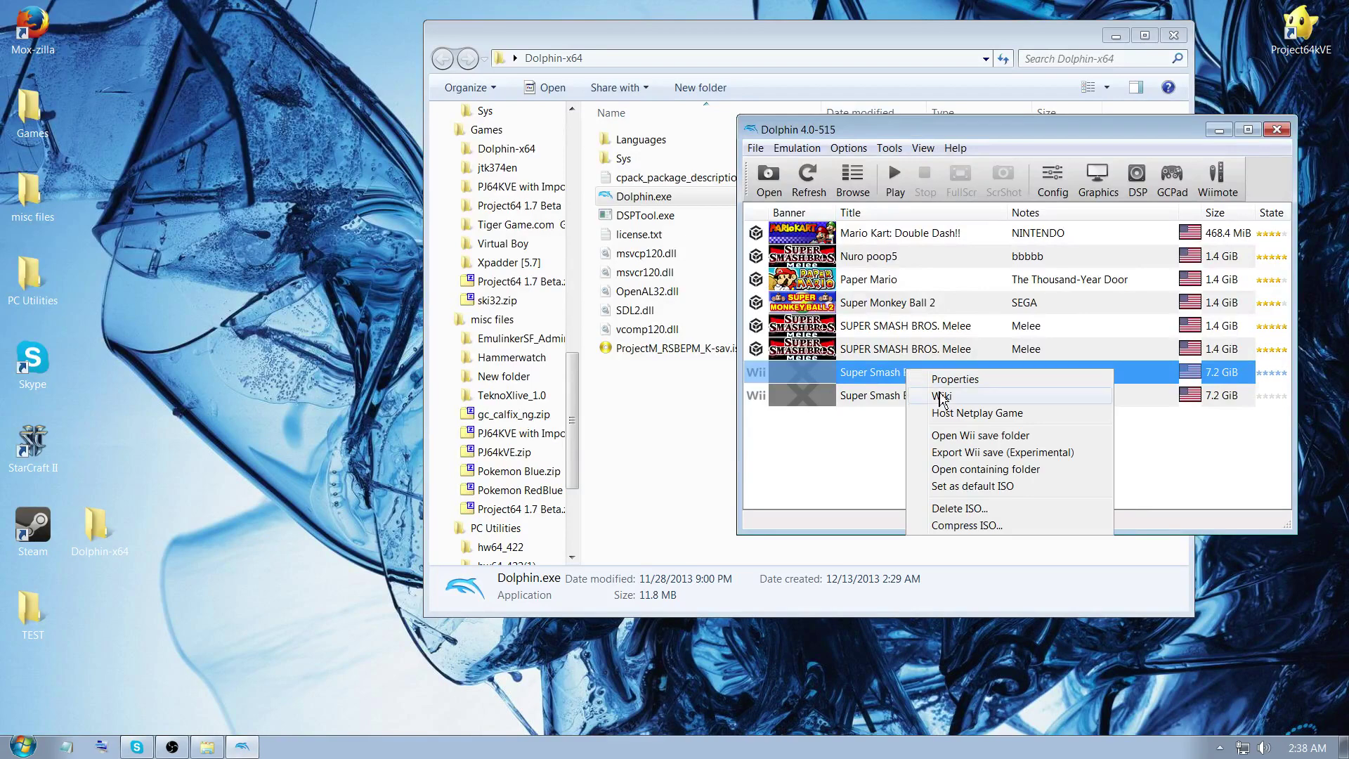
click(976, 437)
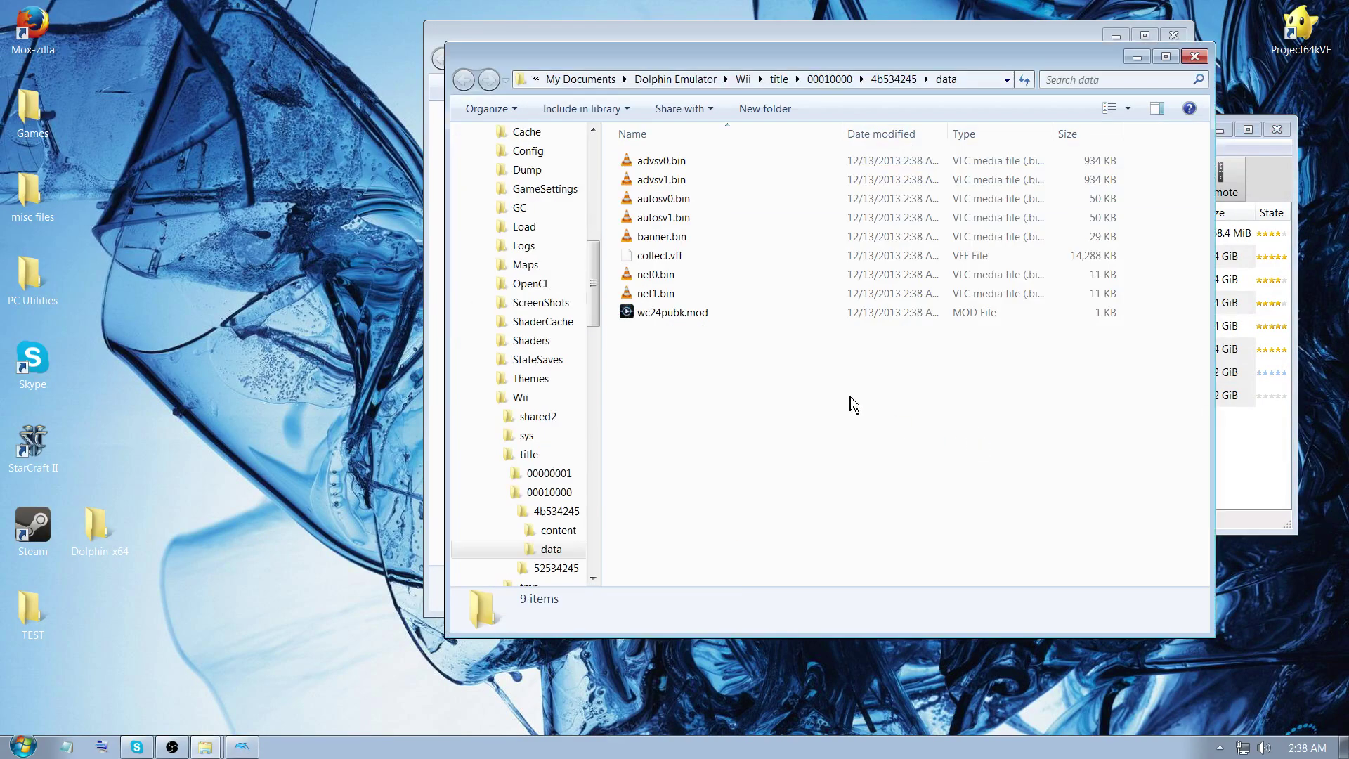
drag(767, 418, 731, 119)
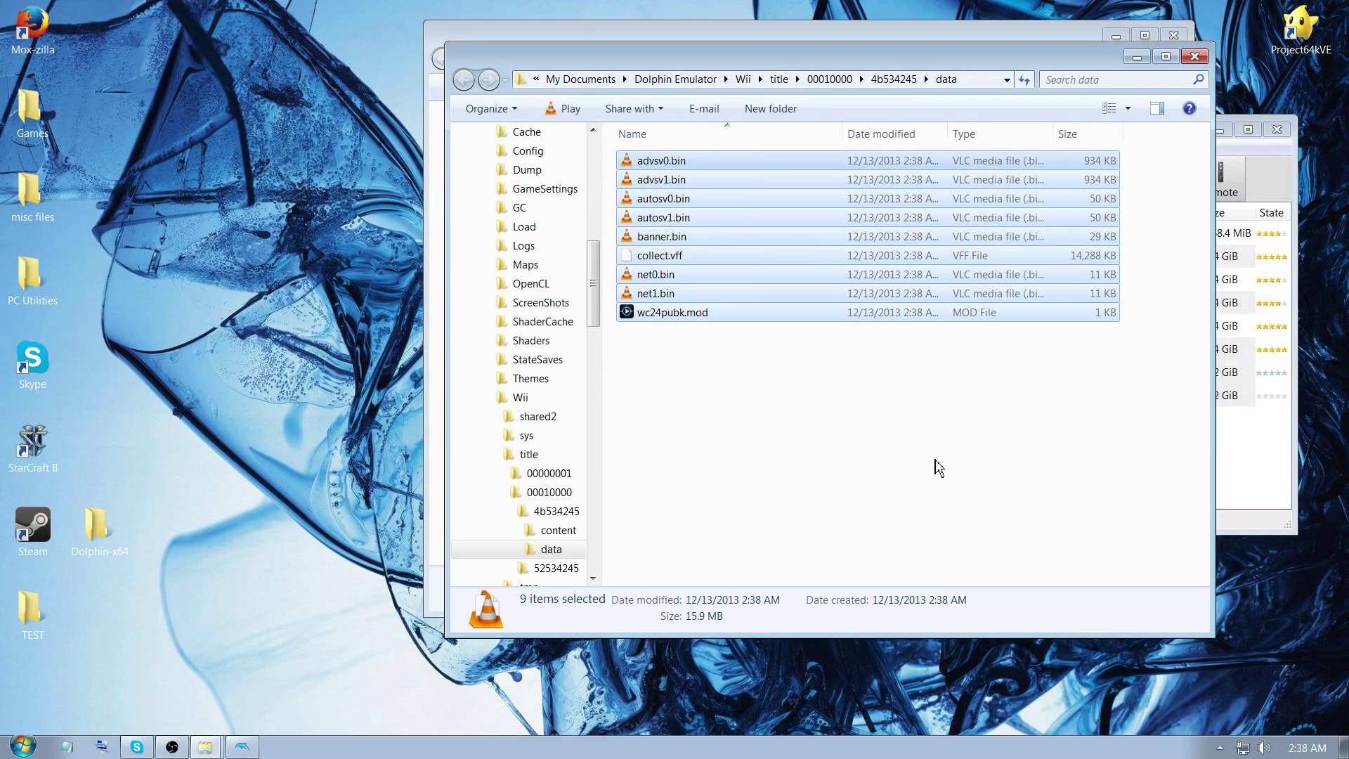
key(shift+Delete)
key(Return)
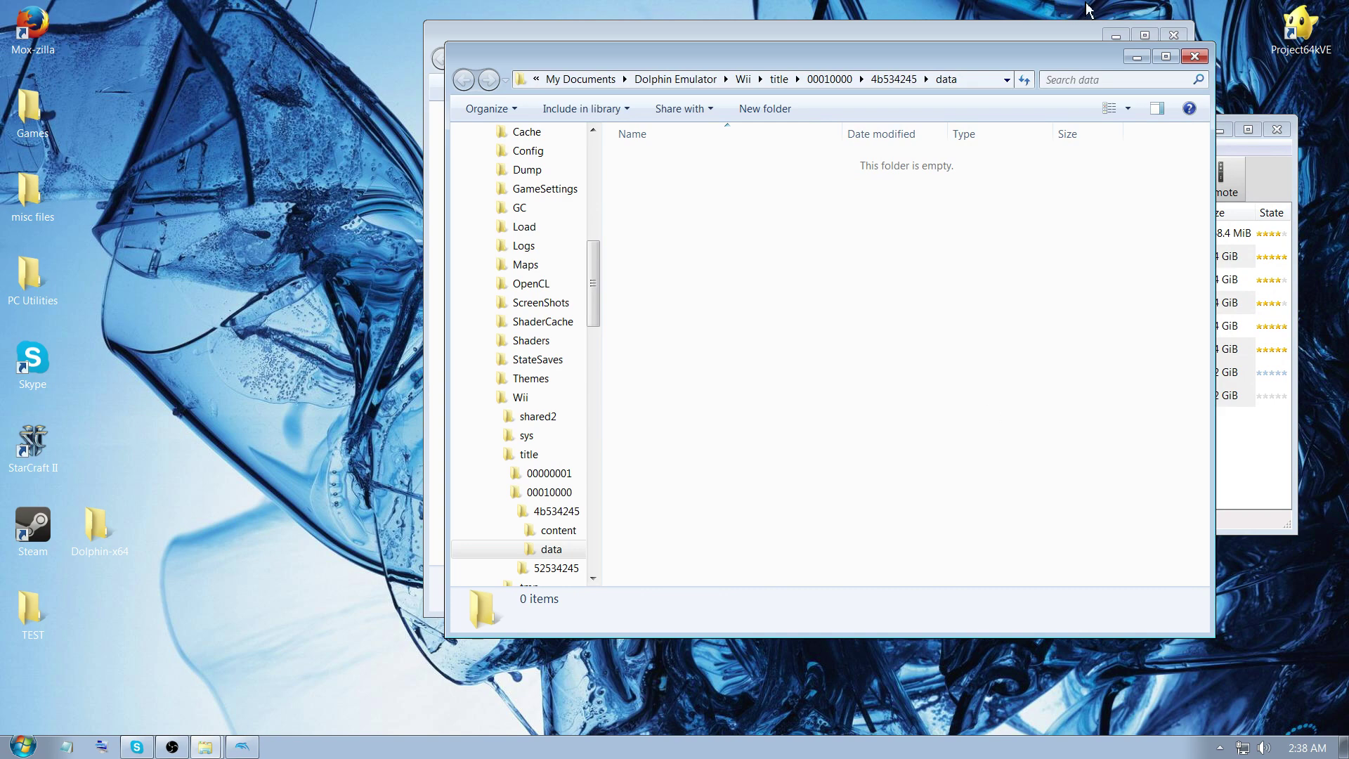
click(1195, 56)
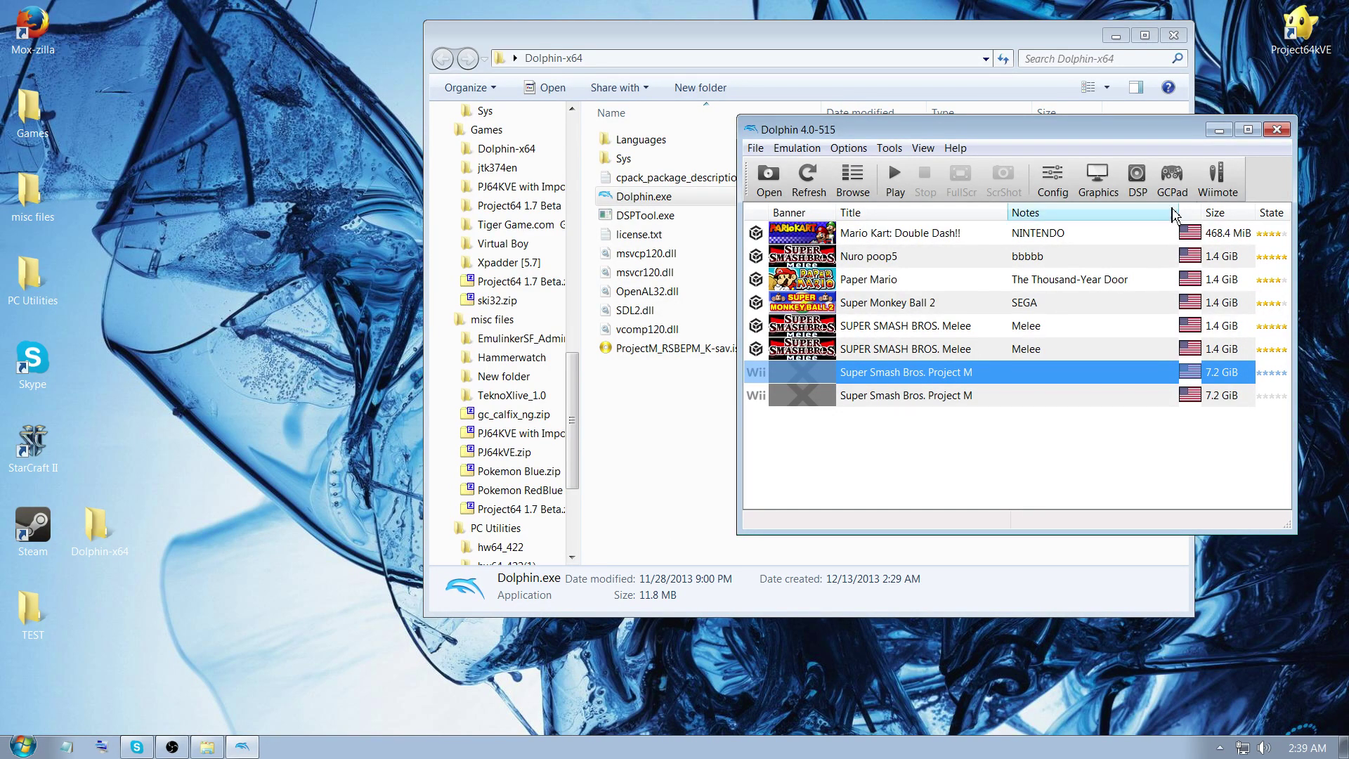
drag(939, 134, 940, 124)
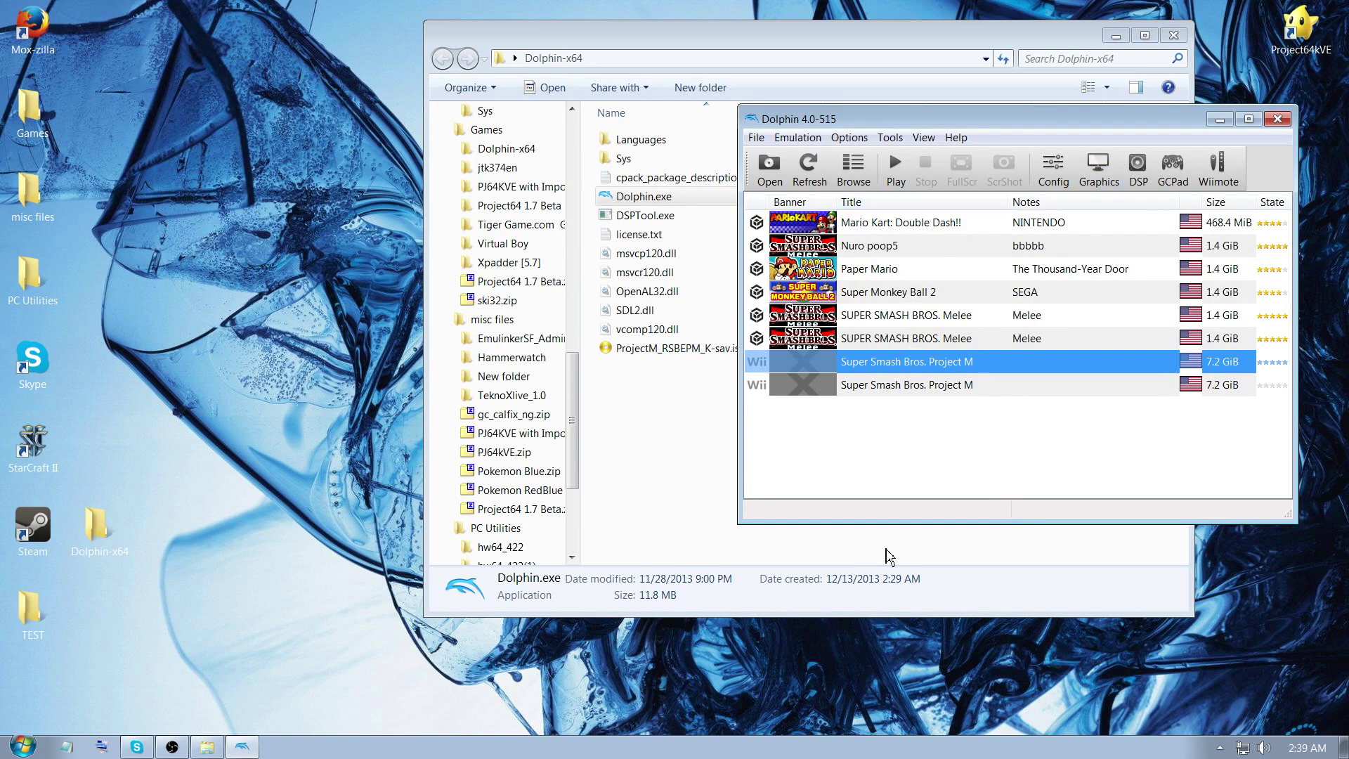
click(176, 747)
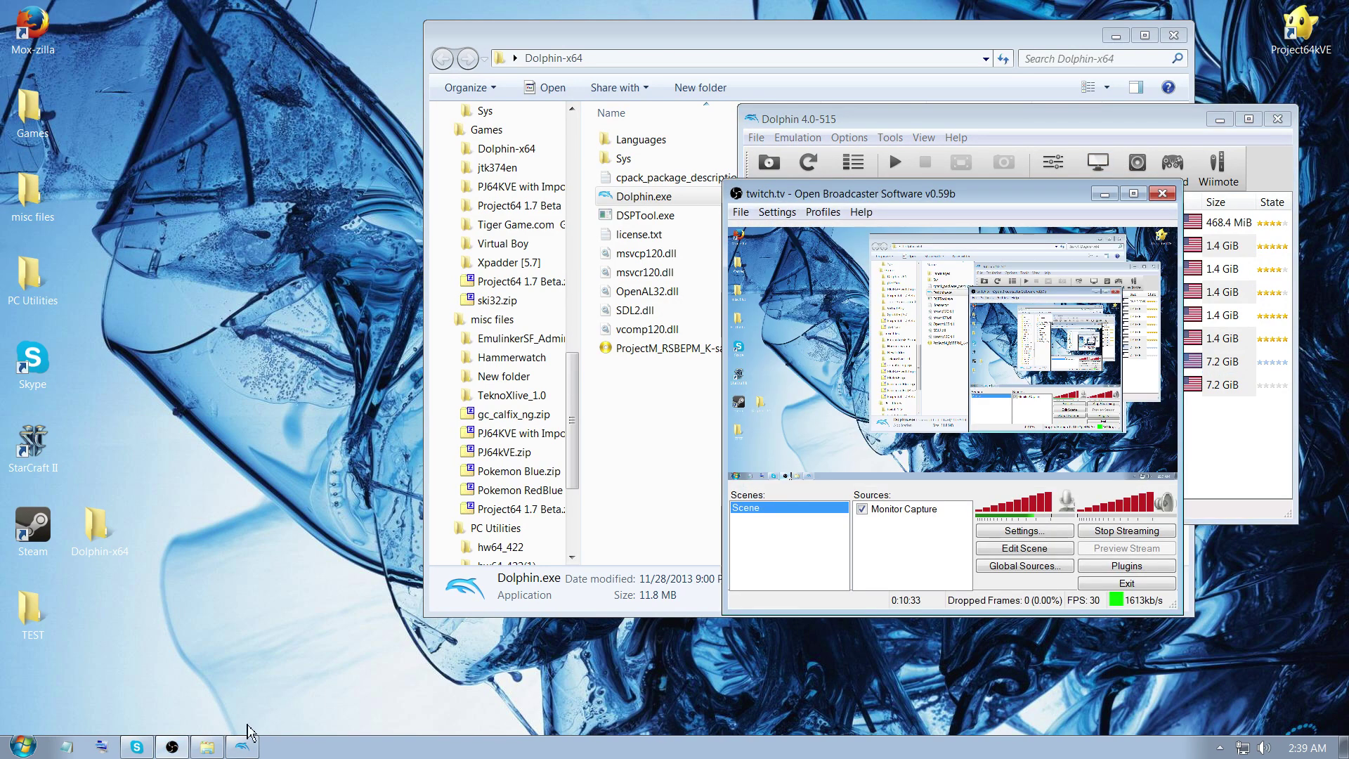